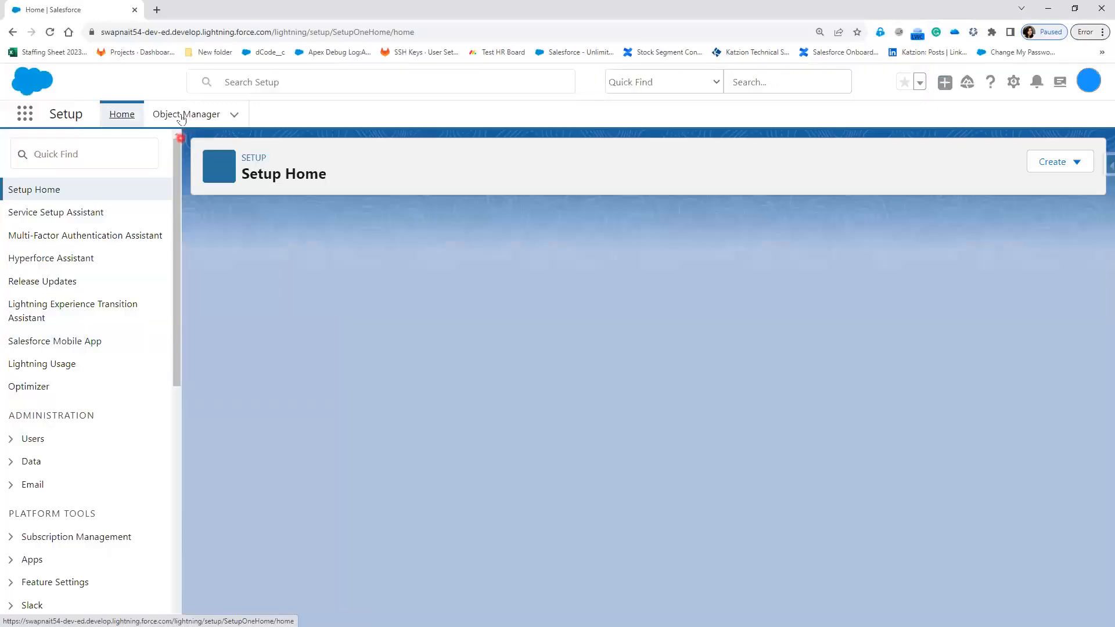
Dismiss the credential prompt, search the Object Manager for Client and open the Client object
{"action": "left_click", "coordinate": [182, 115]}
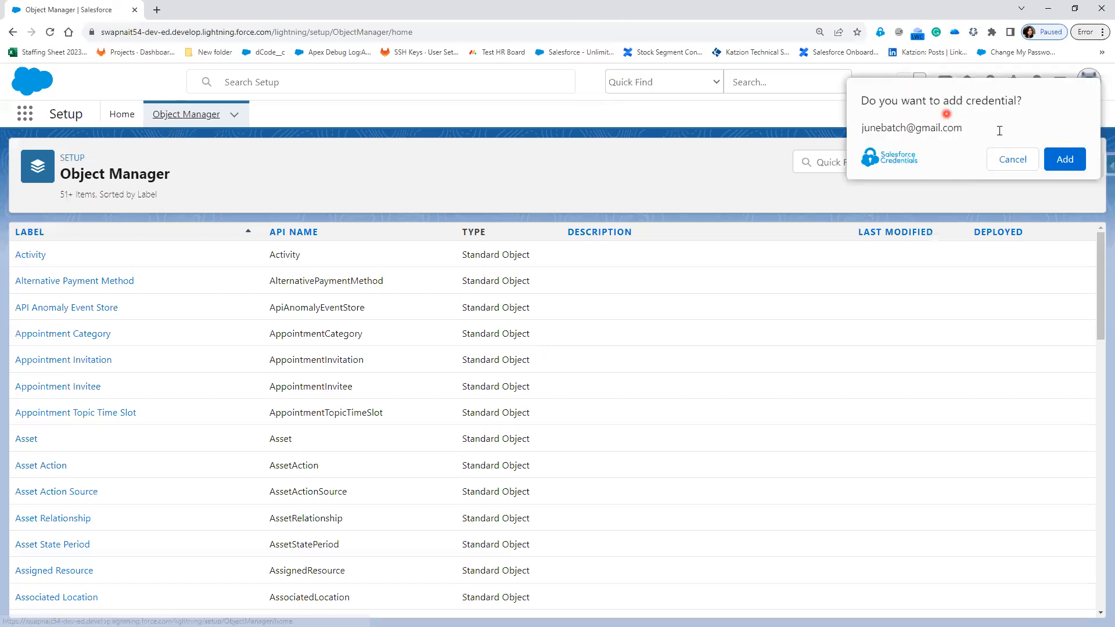
{"action": "left_click", "coordinate": [1013, 159]}
{"action": "left_click", "coordinate": [849, 161]}
{"action": "type", "text": "Account"}
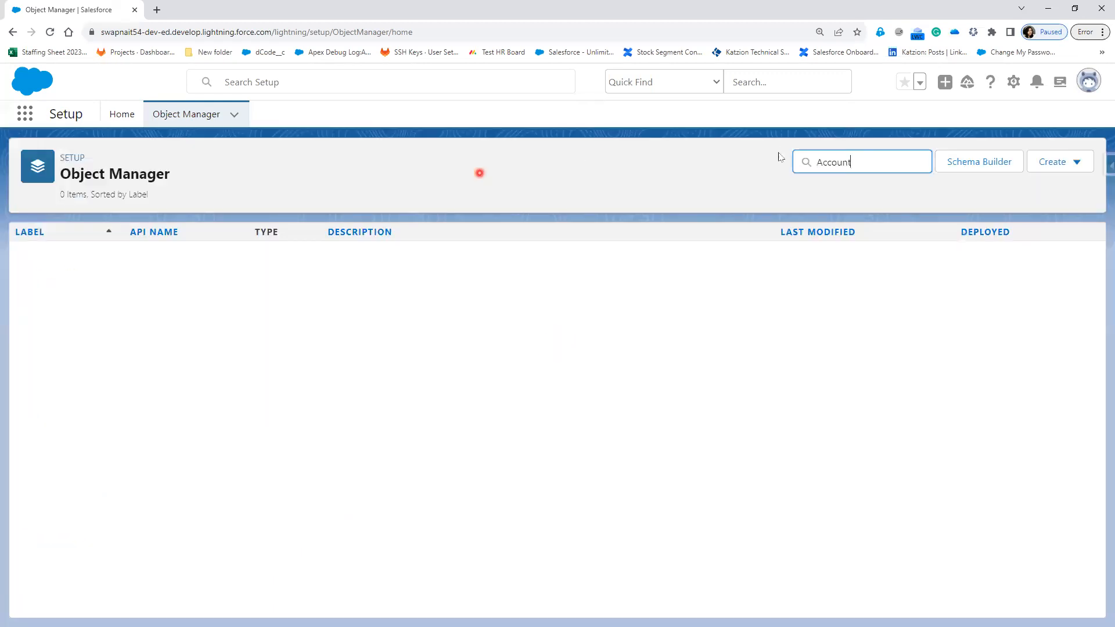
{"action": "double_click", "coordinate": [840, 163]}
{"action": "type", "text": "Client"}
{"action": "left_click", "coordinate": [27, 256]}
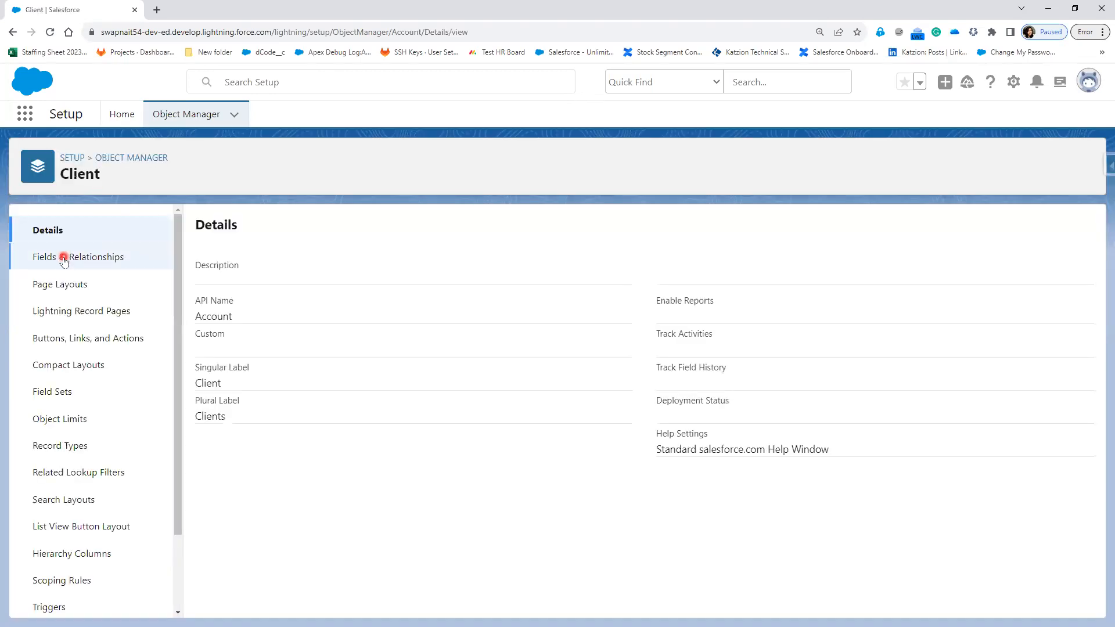
Start a new validation rule for the Client object
{"action": "scroll", "coordinate": [77, 561], "scroll_direction": "down", "scroll_amount": 2}
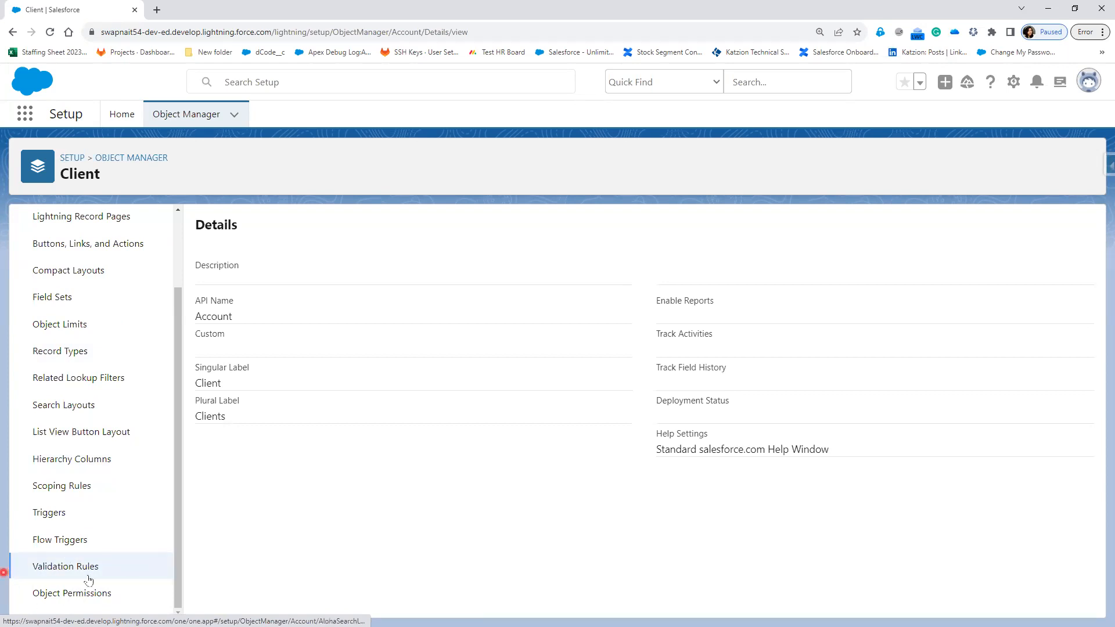
{"action": "left_click", "coordinate": [65, 568]}
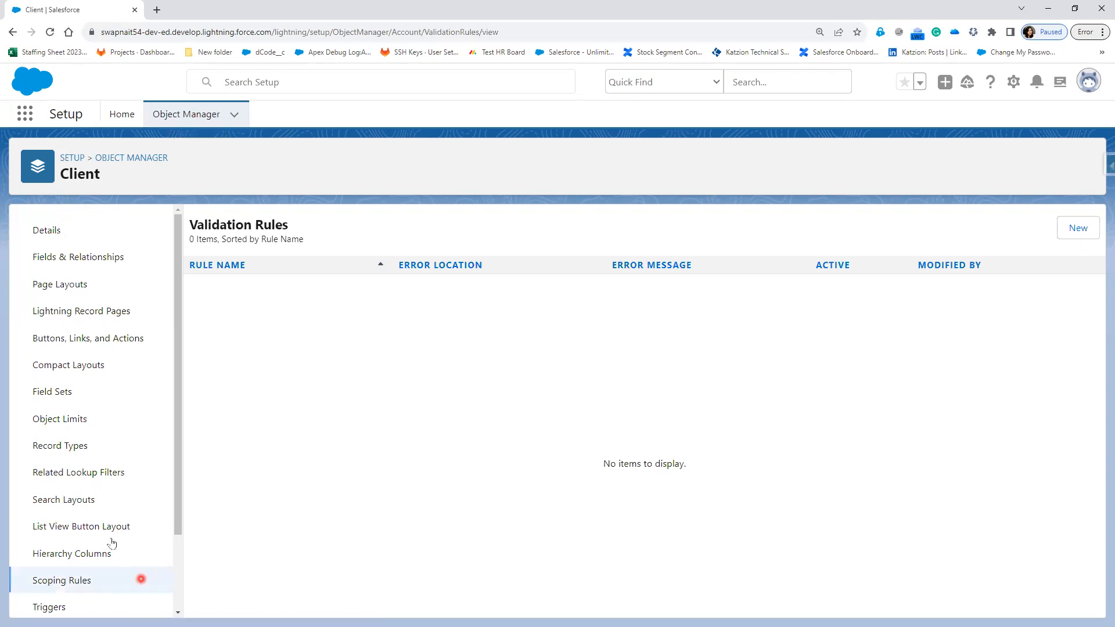
{"action": "scroll", "coordinate": [116, 558], "scroll_direction": "down", "scroll_amount": 2}
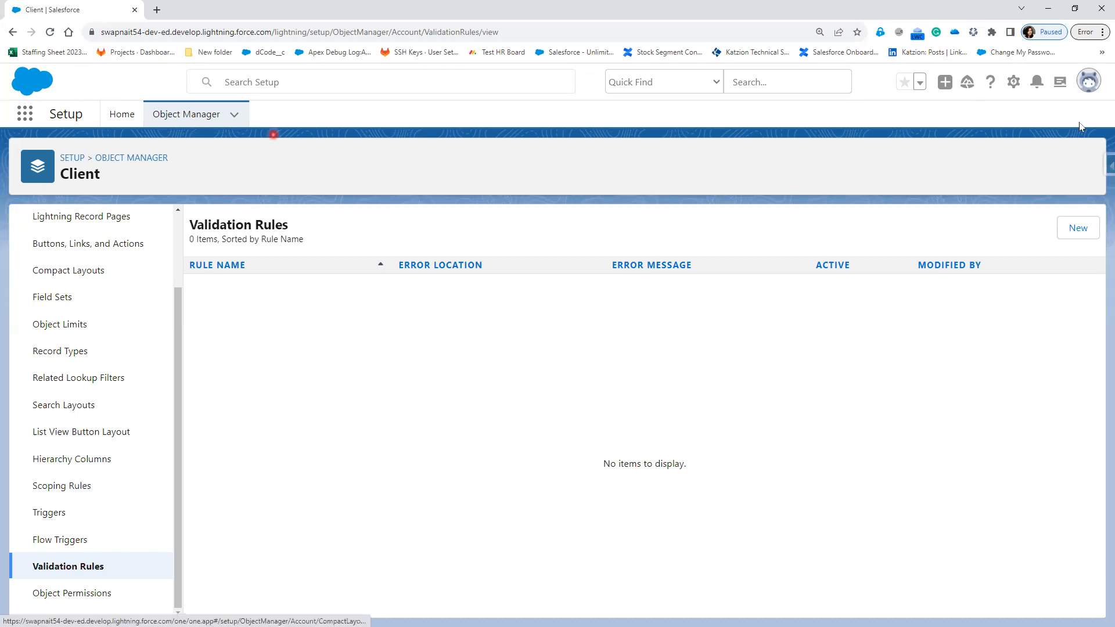
{"action": "left_click", "coordinate": [1086, 236]}
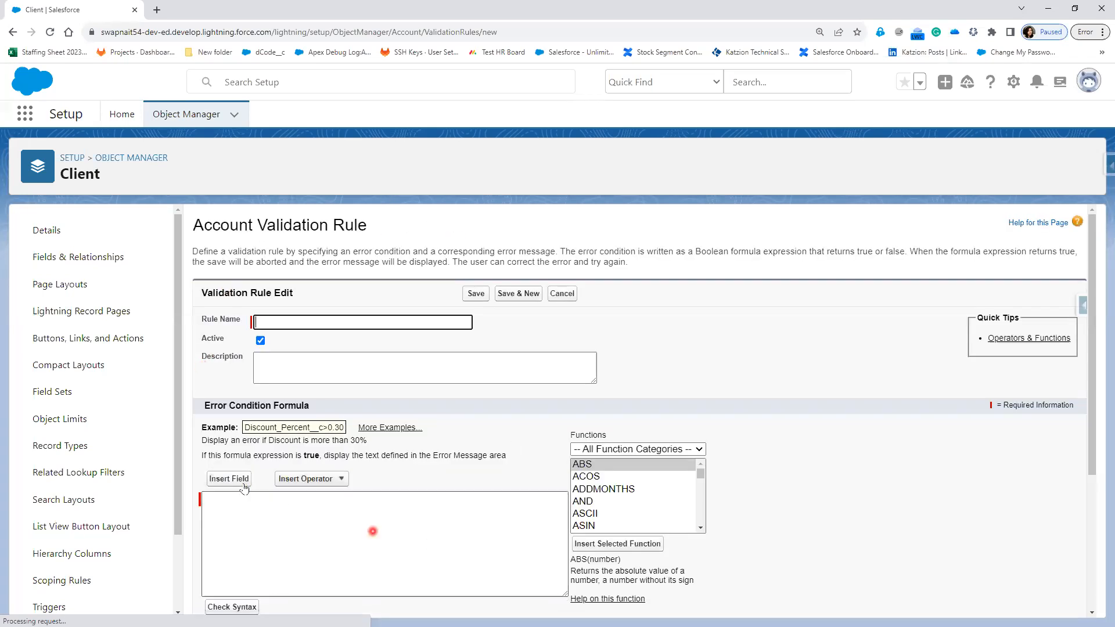
Switch to the PowerPoint slide show, reveal the isBlank point on the Validation Rules slide and return to the rule form
{"action": "key", "text": "alt+Tab"}
{"action": "left_click", "coordinate": [333, 483]}
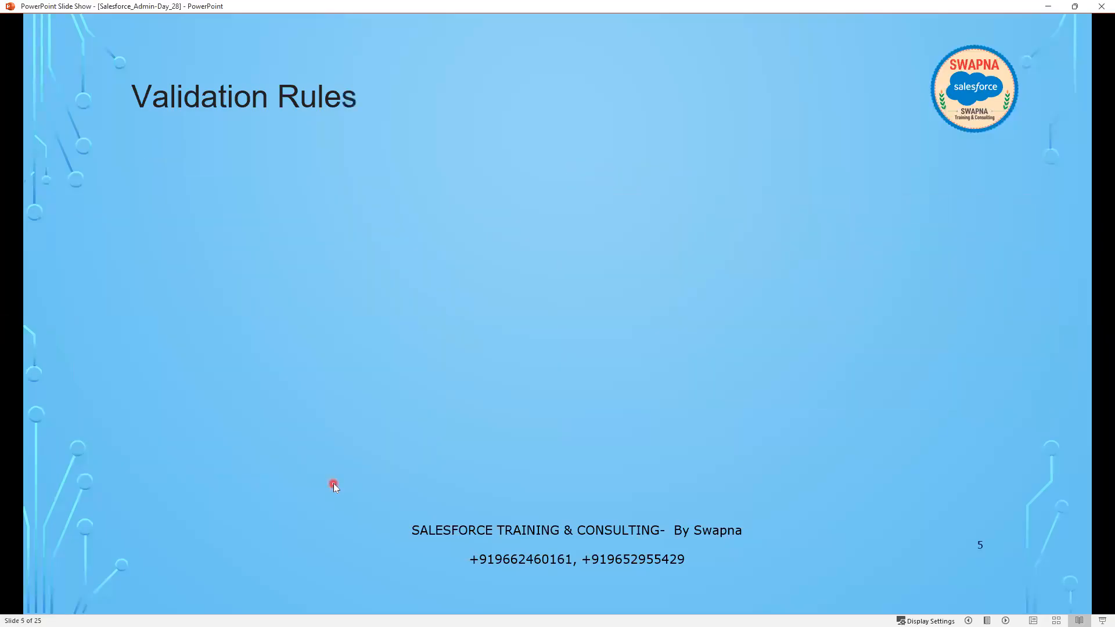
{"action": "left_click", "coordinate": [307, 482]}
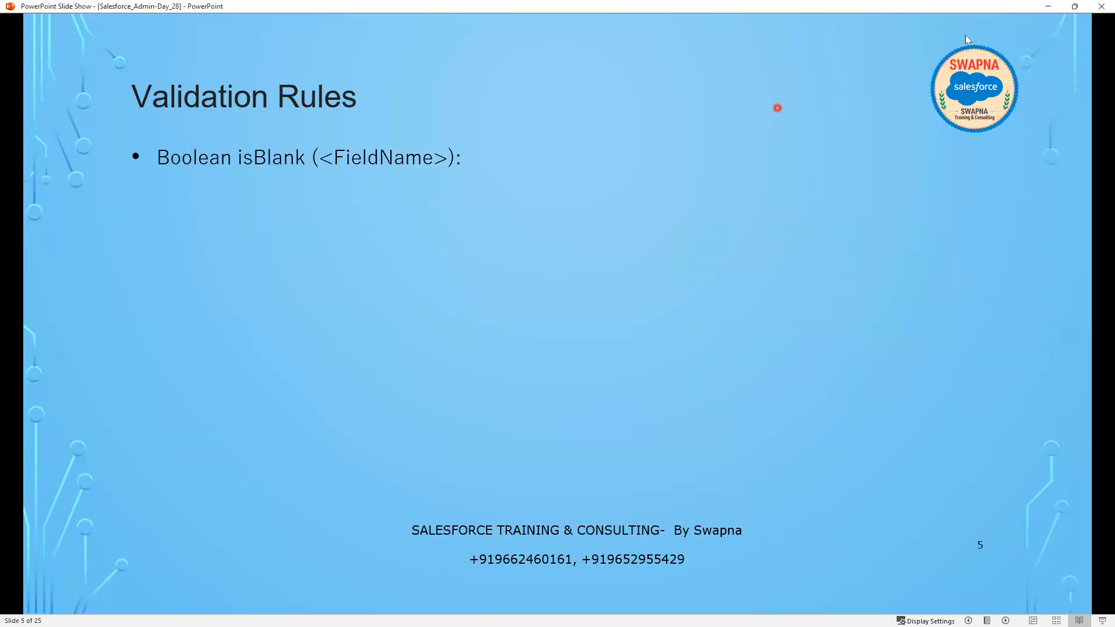
{"action": "left_click", "coordinate": [1049, 6]}
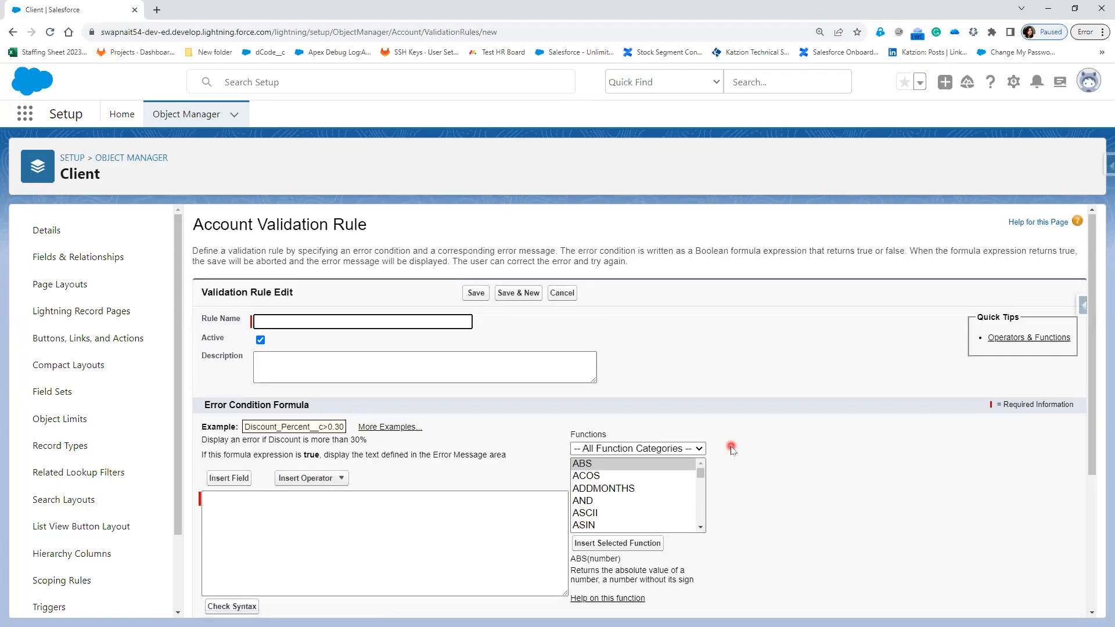
Outline the Rule Name, Active, Description, Error Condition Formula and Functions areas of the rule form with red annotation boxes
{"action": "scroll", "coordinate": [732, 450], "scroll_direction": "down", "scroll_amount": 1}
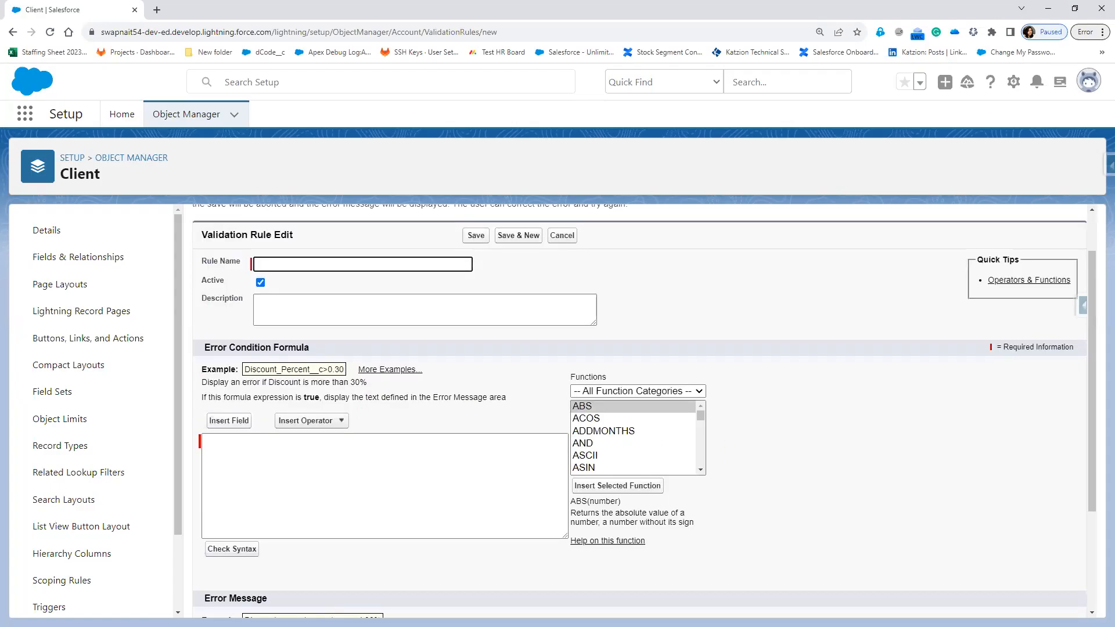
{"action": "mouse_move", "coordinate": [187, 247]}
{"action": "left_mouse_down"}
{"action": "mouse_move", "coordinate": [451, 281]}
{"action": "mouse_move", "coordinate": [505, 274]}
{"action": "left_mouse_up"}
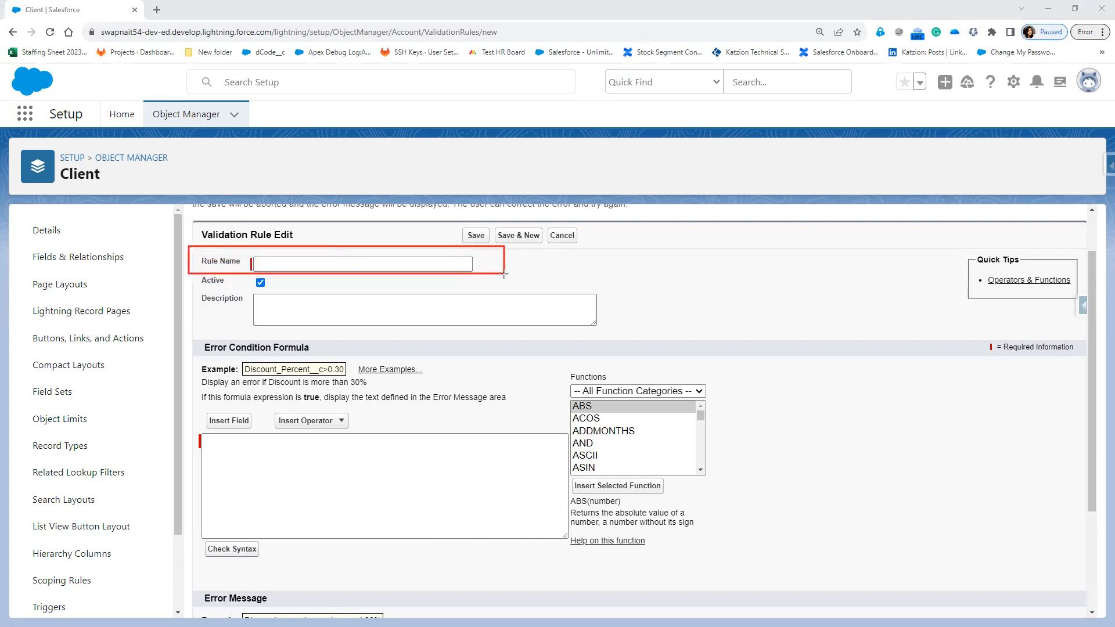
{"action": "left_click_drag", "start_coordinate": [197, 273], "coordinate": [282, 289]}
{"action": "mouse_move", "coordinate": [196, 288]}
{"action": "left_mouse_down"}
{"action": "mouse_move", "coordinate": [448, 326]}
{"action": "mouse_move", "coordinate": [607, 333]}
{"action": "left_mouse_up"}
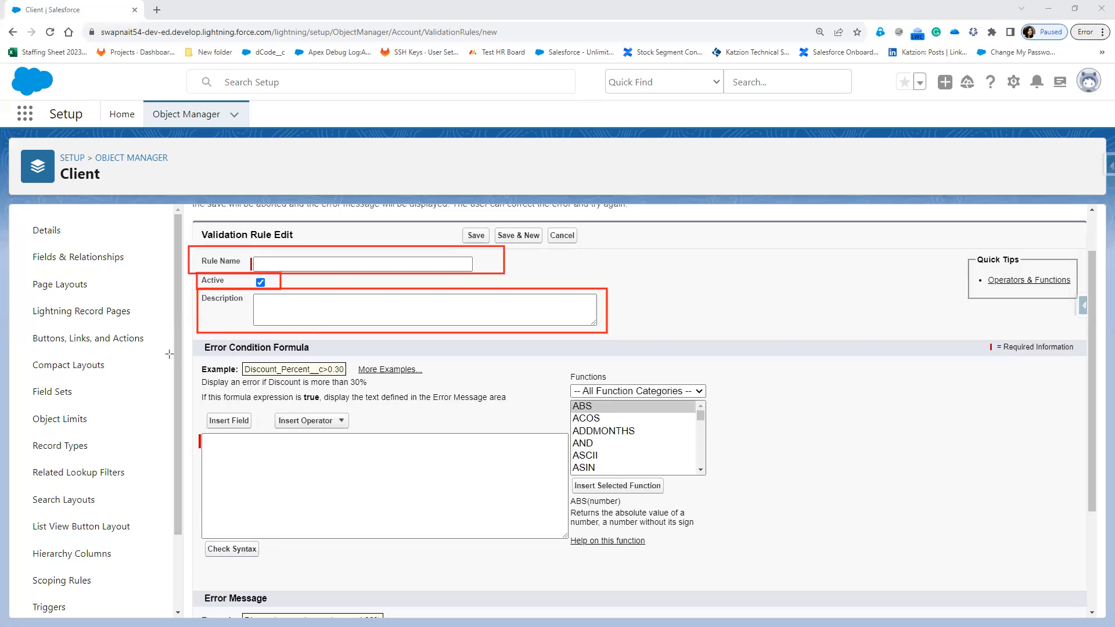
{"action": "mouse_move", "coordinate": [198, 349]}
{"action": "left_mouse_down"}
{"action": "mouse_move", "coordinate": [550, 580]}
{"action": "mouse_move", "coordinate": [573, 560]}
{"action": "mouse_move", "coordinate": [559, 560]}
{"action": "left_mouse_up"}
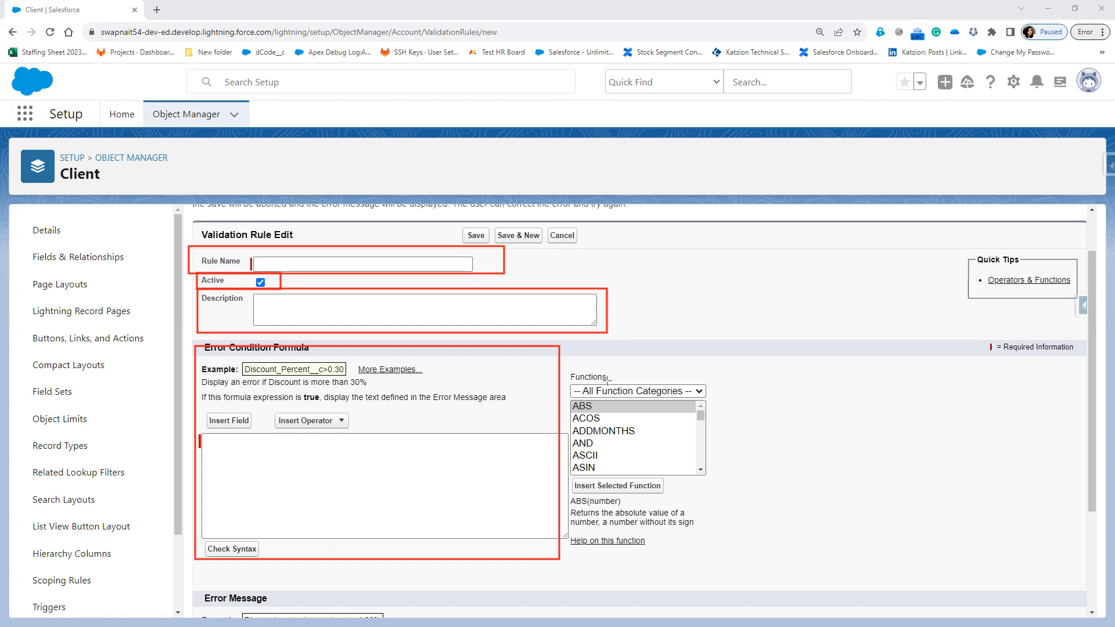
{"action": "mouse_move", "coordinate": [567, 367]}
{"action": "left_mouse_down"}
{"action": "mouse_move", "coordinate": [636, 472]}
{"action": "mouse_move", "coordinate": [716, 501]}
{"action": "left_mouse_up"}
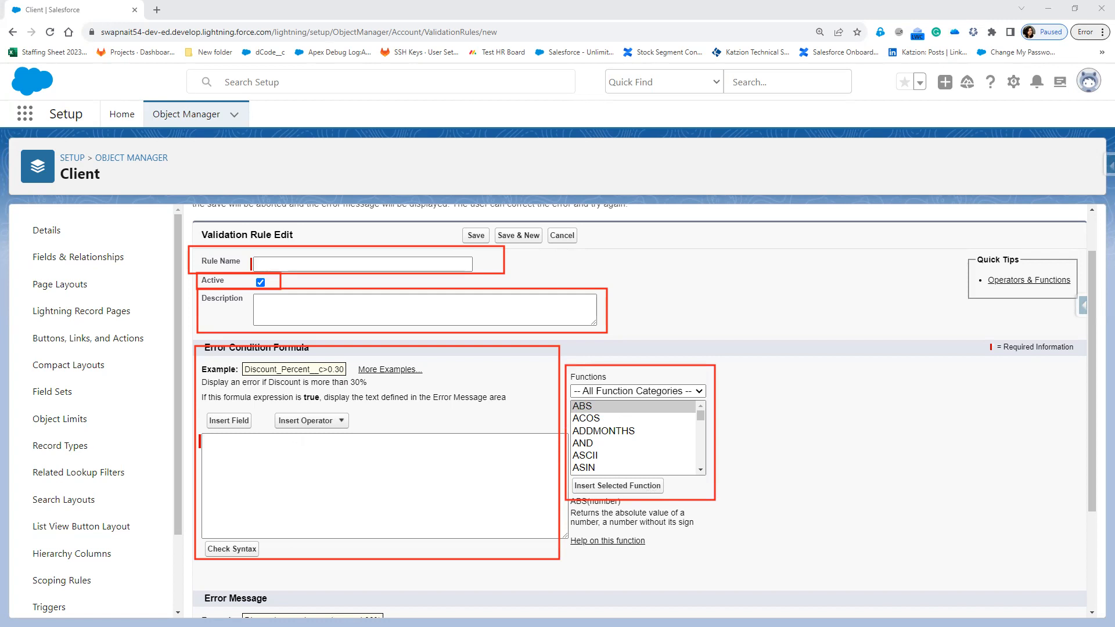
Sketch annotations linking the function list to the formula area and marking Check Syntax, and clear all annotations from the screen
{"action": "mouse_move", "coordinate": [612, 451]}
{"action": "left_mouse_down"}
{"action": "mouse_move", "coordinate": [590, 438]}
{"action": "mouse_move", "coordinate": [420, 491]}
{"action": "left_mouse_up"}
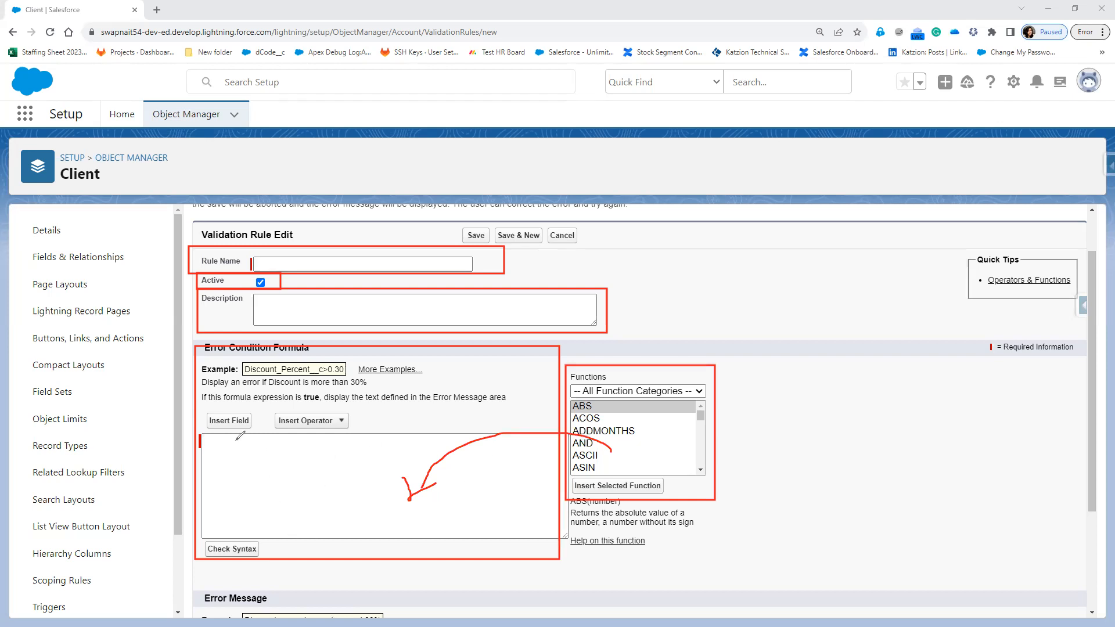
{"action": "mouse_move", "coordinate": [332, 443]}
{"action": "left_mouse_down"}
{"action": "mouse_move", "coordinate": [293, 493]}
{"action": "mouse_move", "coordinate": [363, 450]}
{"action": "mouse_move", "coordinate": [344, 446]}
{"action": "left_mouse_up"}
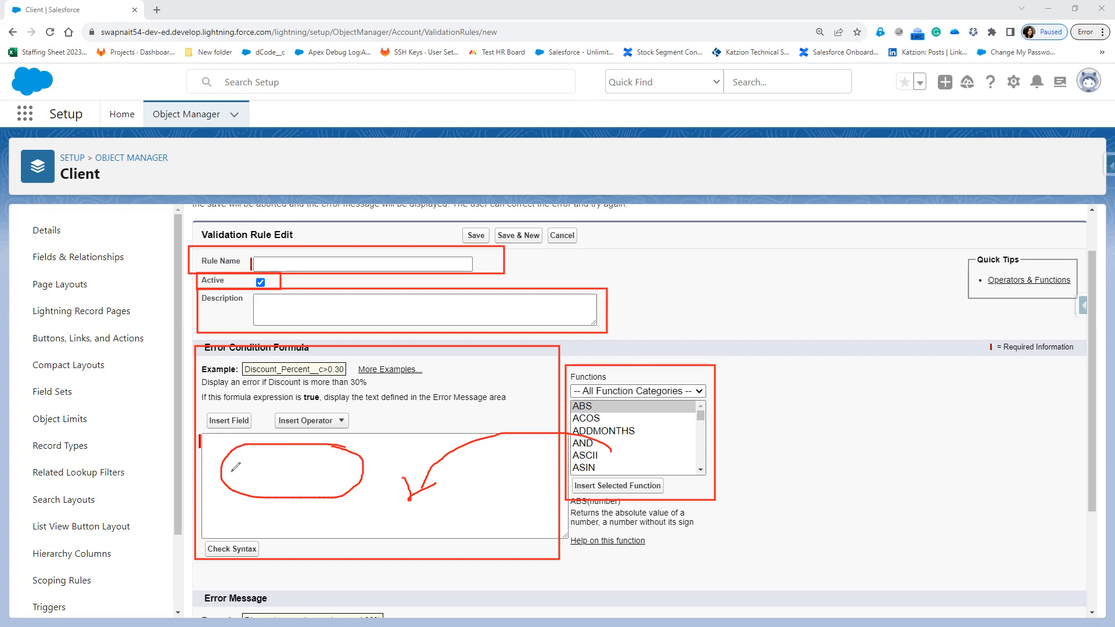
{"action": "left_click_drag", "start_coordinate": [235, 546], "coordinate": [326, 528]}
{"action": "mouse_move", "coordinate": [204, 446]}
{"action": "left_mouse_down"}
{"action": "mouse_move", "coordinate": [378, 454]}
{"action": "mouse_move", "coordinate": [381, 437]}
{"action": "mouse_move", "coordinate": [220, 436]}
{"action": "mouse_move", "coordinate": [208, 449]}
{"action": "left_mouse_up"}
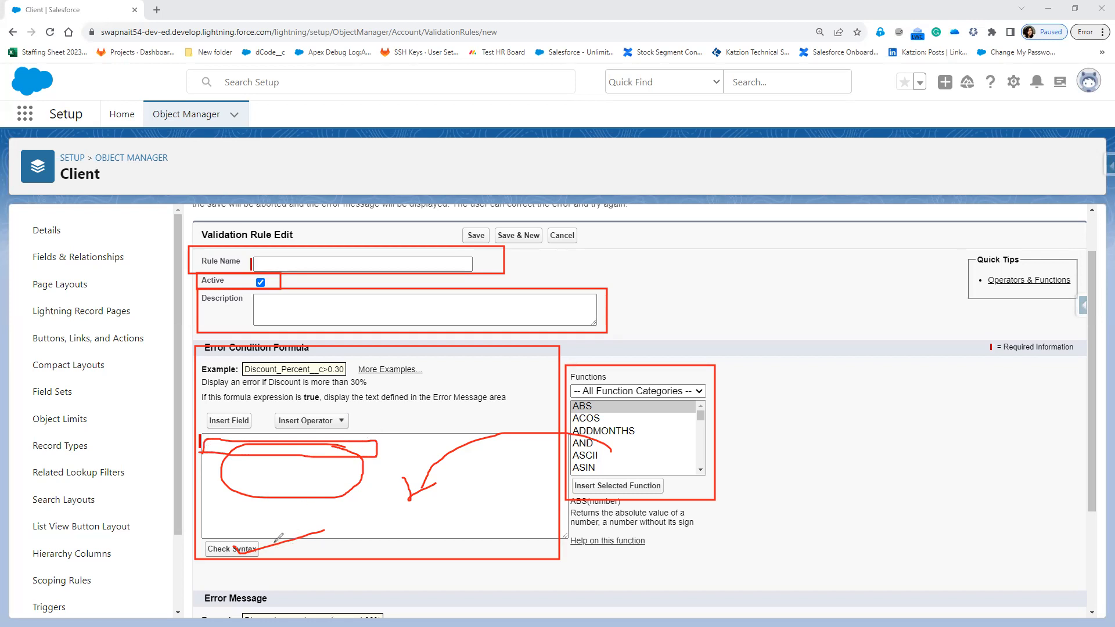
{"action": "left_click_drag", "start_coordinate": [283, 546], "coordinate": [329, 550]}
{"action": "key", "text": "Escape"}
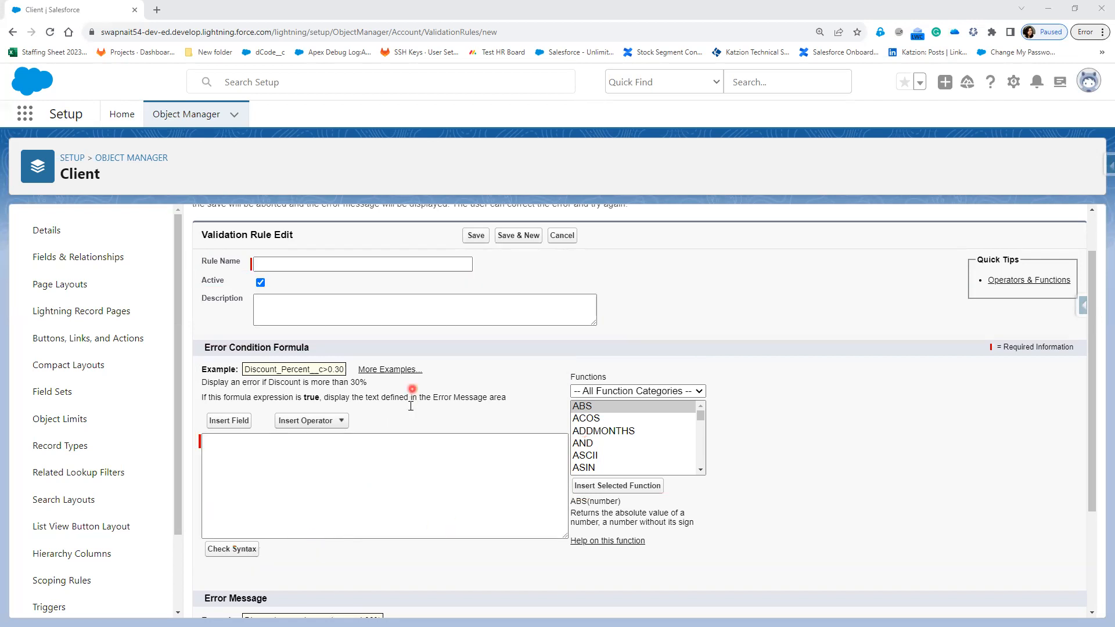
Examine the Error Message and Error Location settings in the rule form and briefly check the PowerPoint slide
{"action": "scroll", "coordinate": [411, 399], "scroll_direction": "down", "scroll_amount": 2}
{"action": "scroll", "coordinate": [525, 368], "scroll_direction": "down", "scroll_amount": 1}
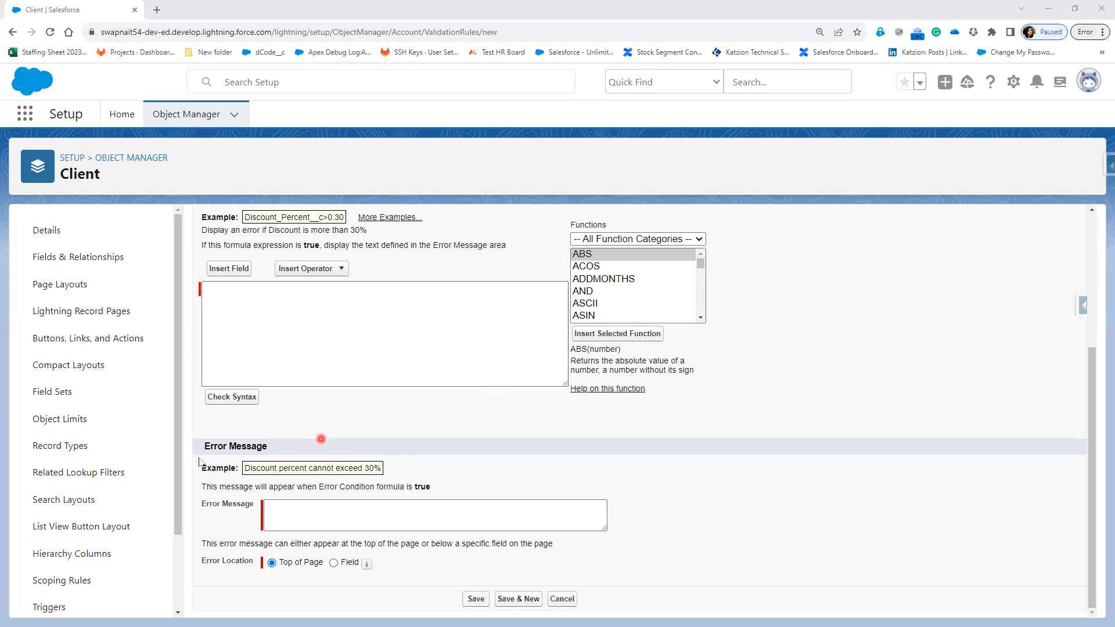
{"action": "left_click", "coordinate": [319, 515]}
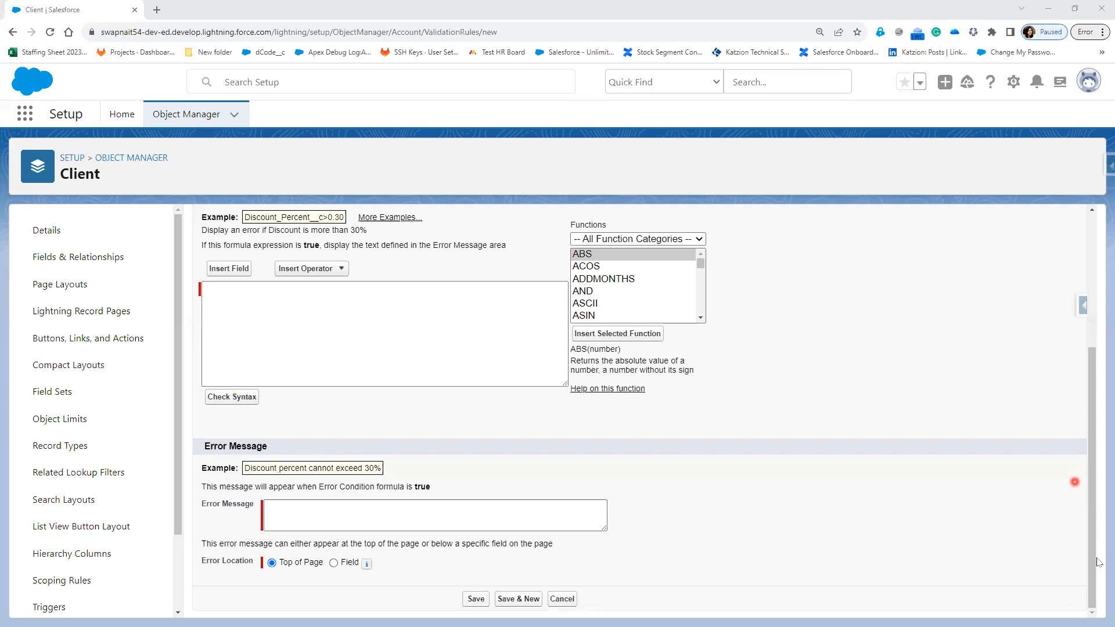
{"action": "scroll", "coordinate": [660, 463], "scroll_direction": "up", "scroll_amount": 1}
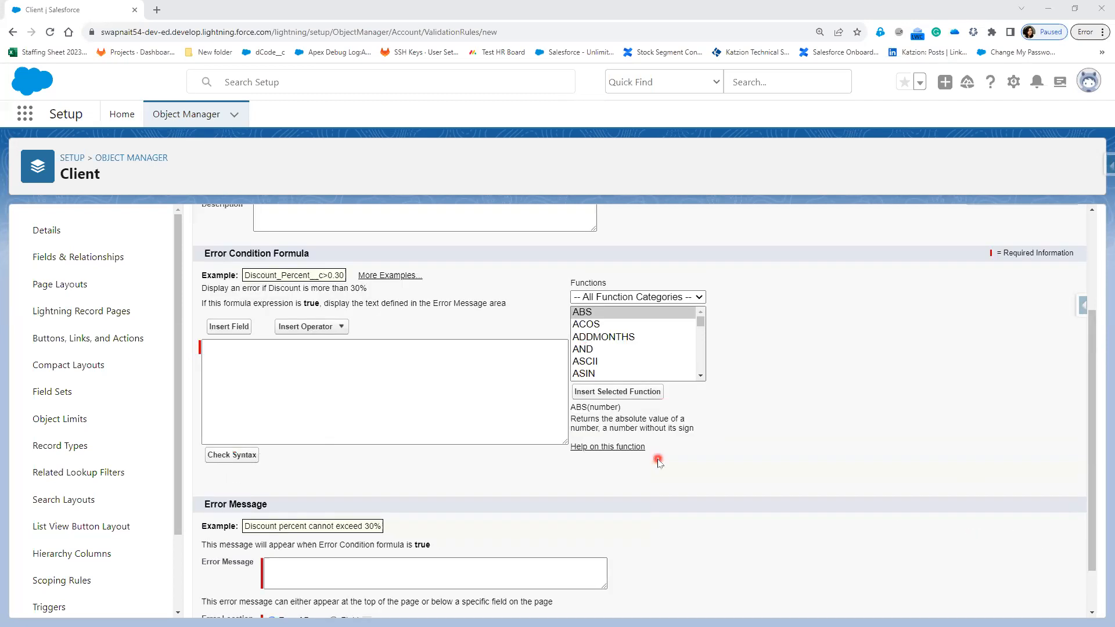
{"action": "scroll", "coordinate": [659, 461], "scroll_direction": "down", "scroll_amount": 1}
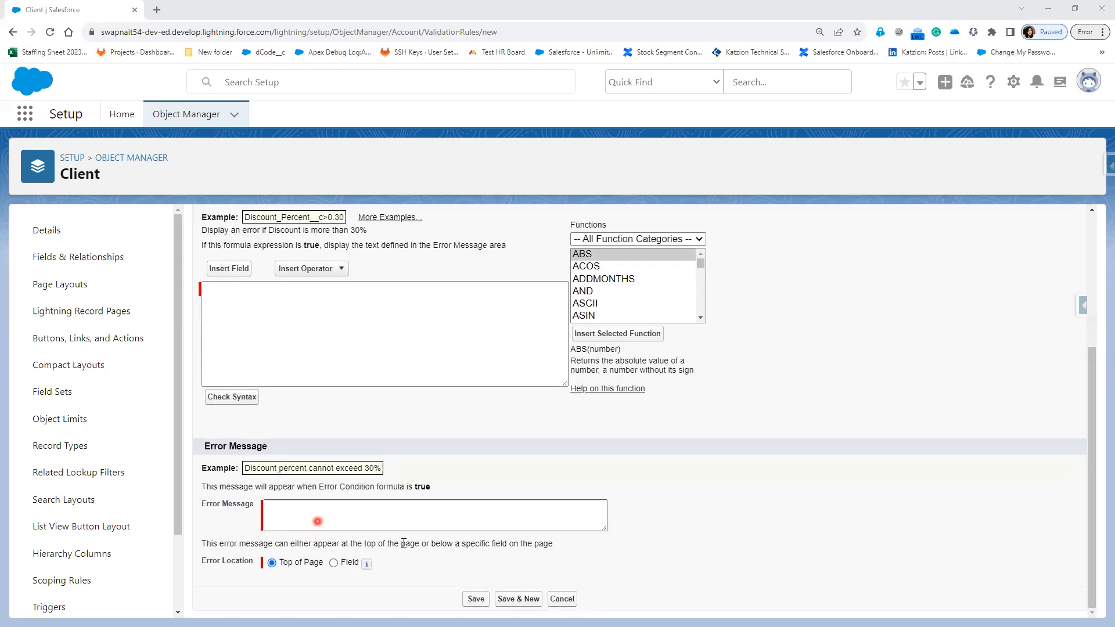
{"action": "left_click_drag", "start_coordinate": [245, 557], "coordinate": [373, 580]}
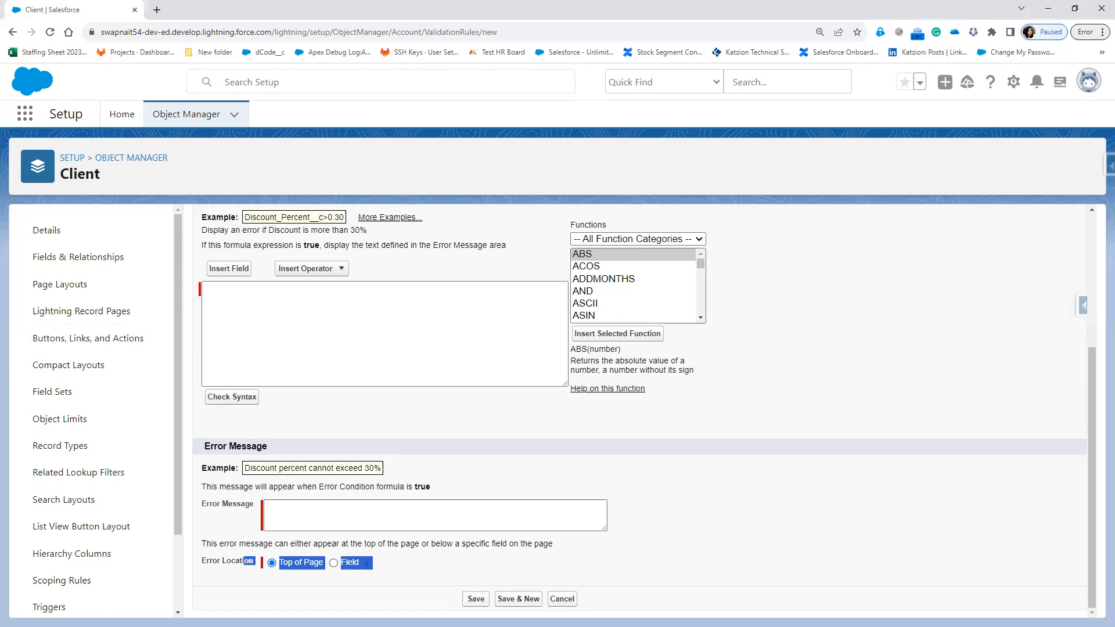
{"action": "key", "text": "alt+Tab"}
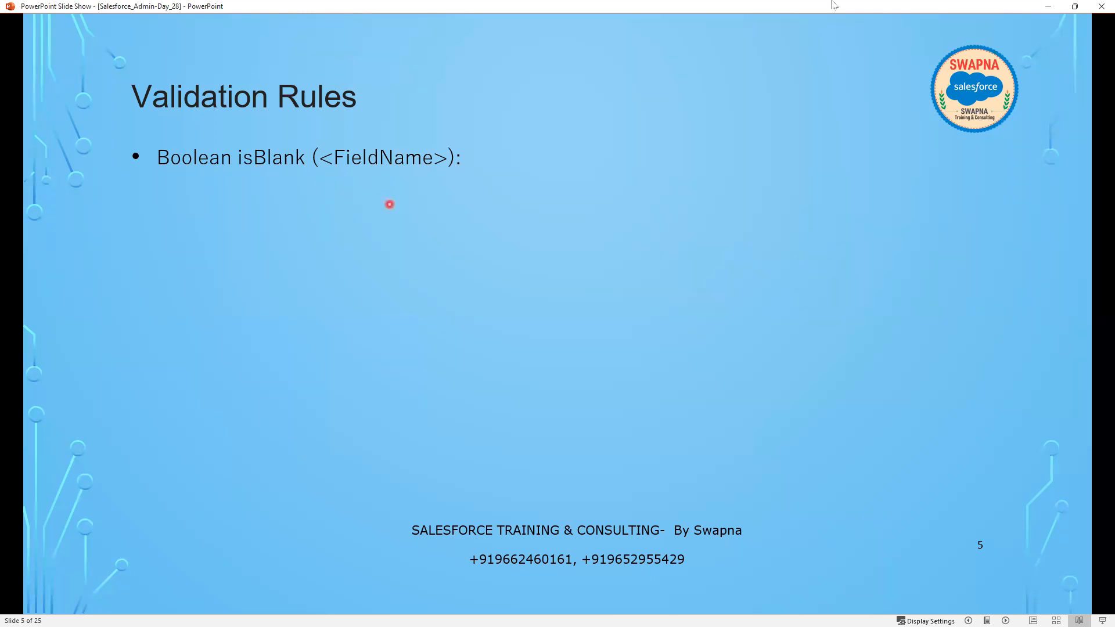
{"action": "left_click", "coordinate": [1049, 7]}
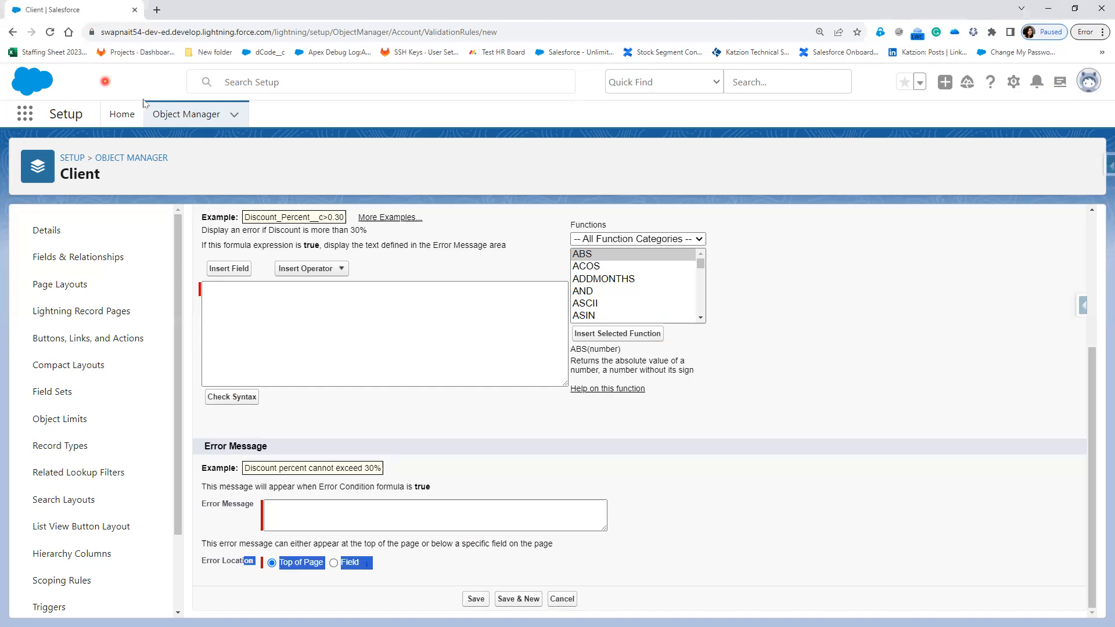
Open Object Manager in a separate window, attach it as a second browser tab and load the org's base address there
{"action": "right_click", "coordinate": [173, 116]}
{"action": "left_click", "coordinate": [227, 135]}
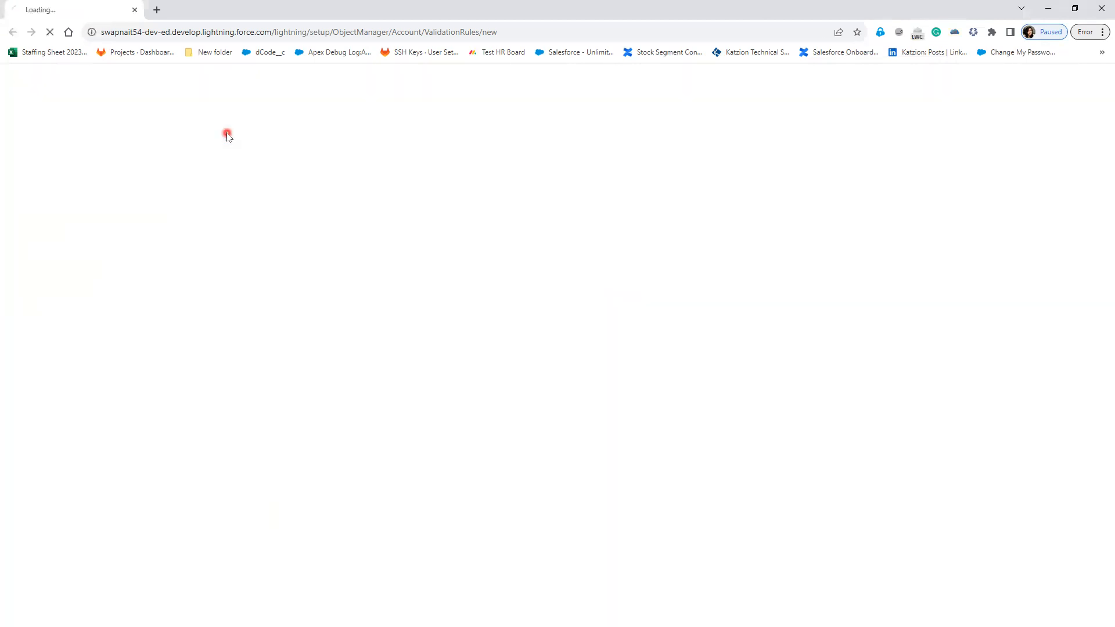
{"action": "left_click_drag", "start_coordinate": [82, 12], "coordinate": [209, 18]}
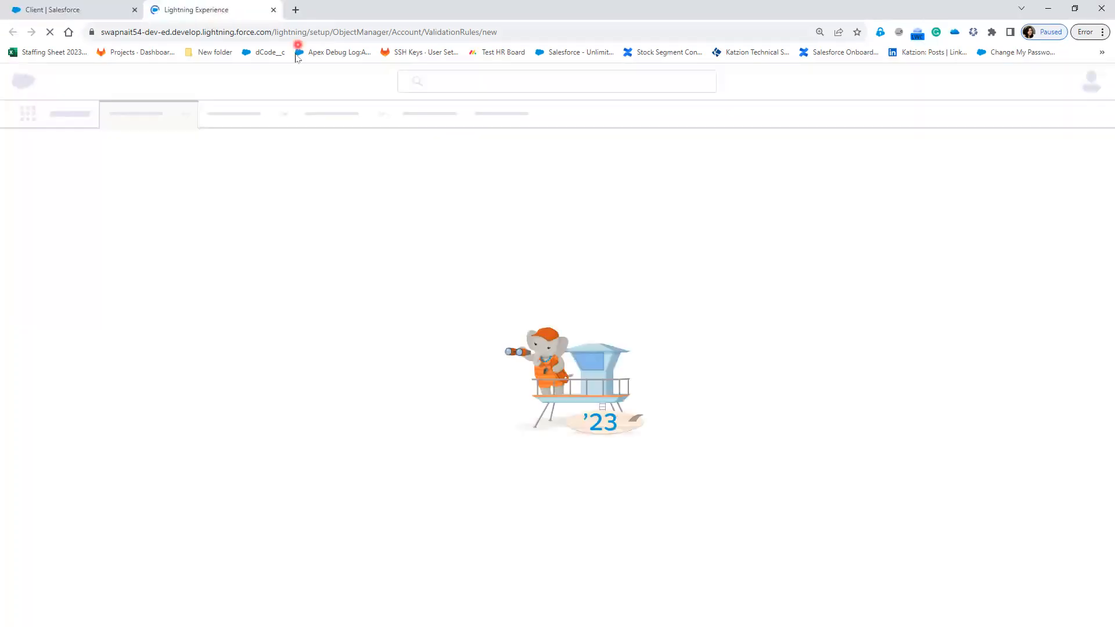
{"action": "left_click_drag", "start_coordinate": [272, 31], "coordinate": [501, 21]}
{"action": "key", "text": "BackSpace"}
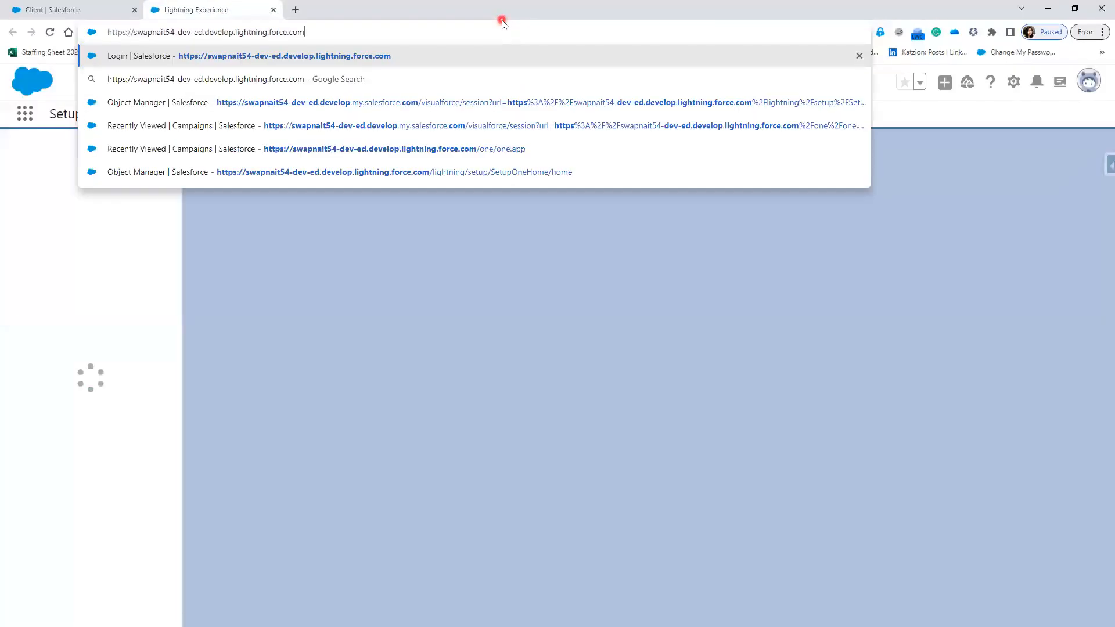
{"action": "key", "text": "Return"}
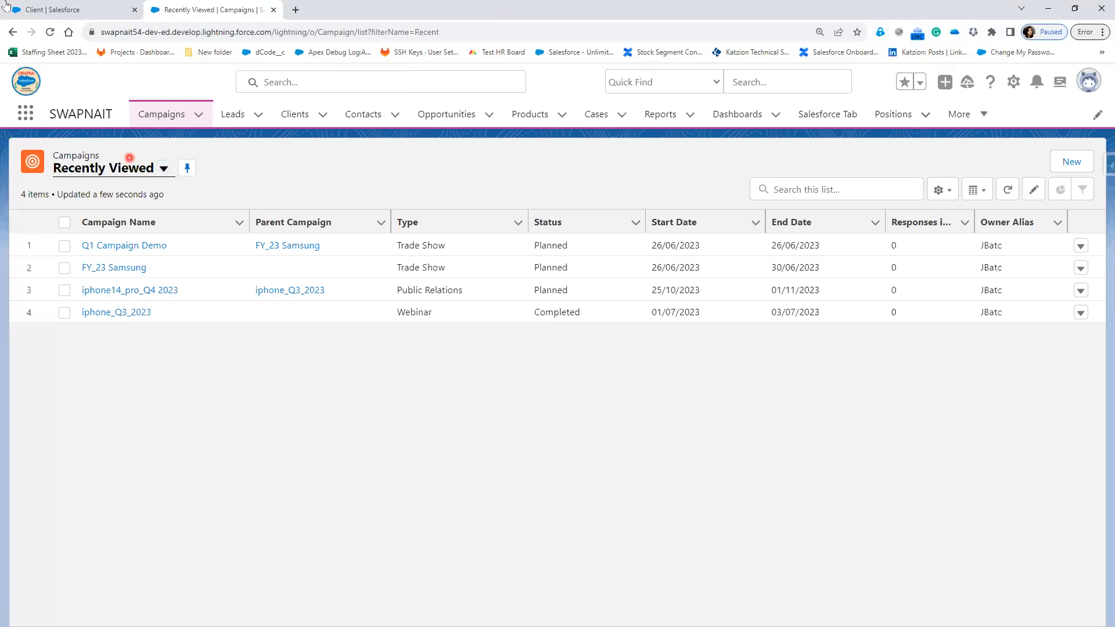
Review the empty Account Validation Rule form again and compare it with the isBlank slide in PowerPoint
{"action": "left_click", "coordinate": [52, 10]}
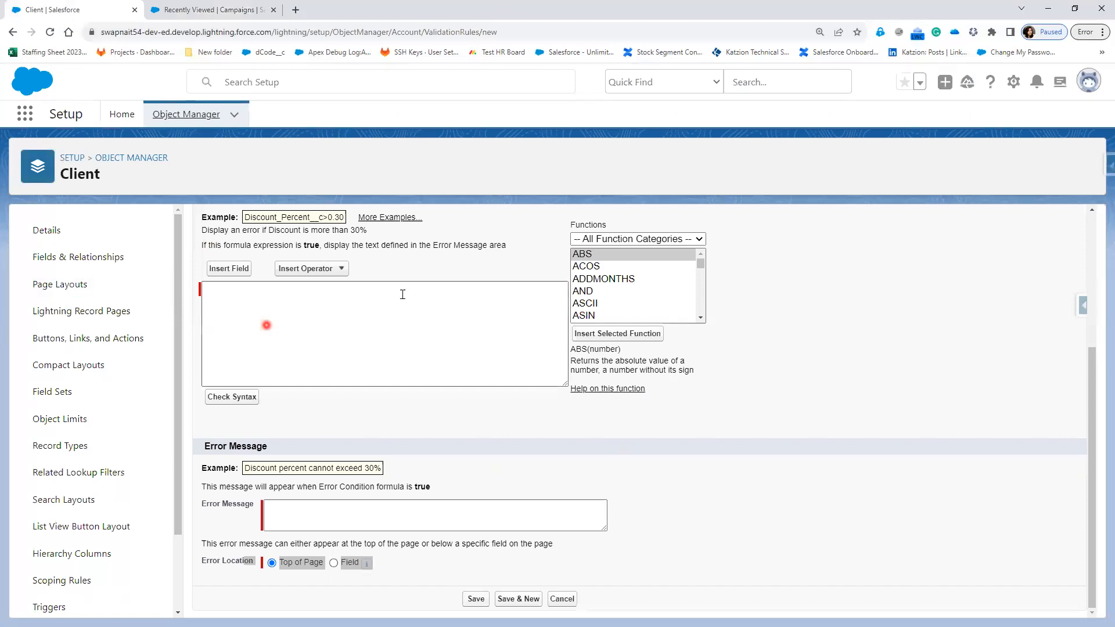
{"action": "scroll", "coordinate": [366, 349], "scroll_direction": "up", "scroll_amount": 2}
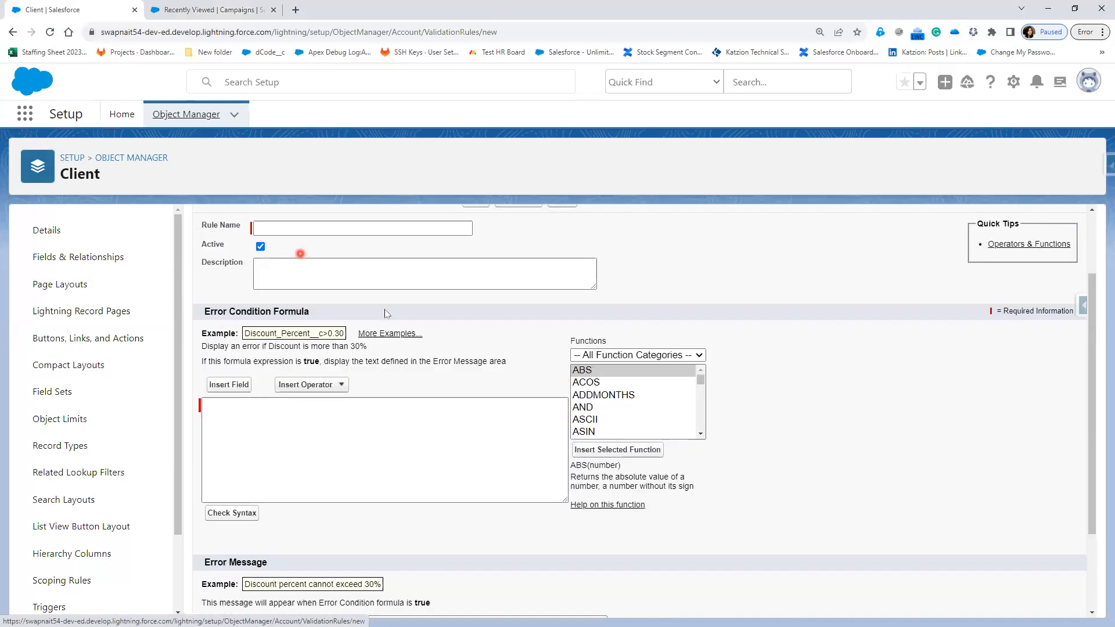
{"action": "scroll", "coordinate": [375, 311], "scroll_direction": "up", "scroll_amount": 2}
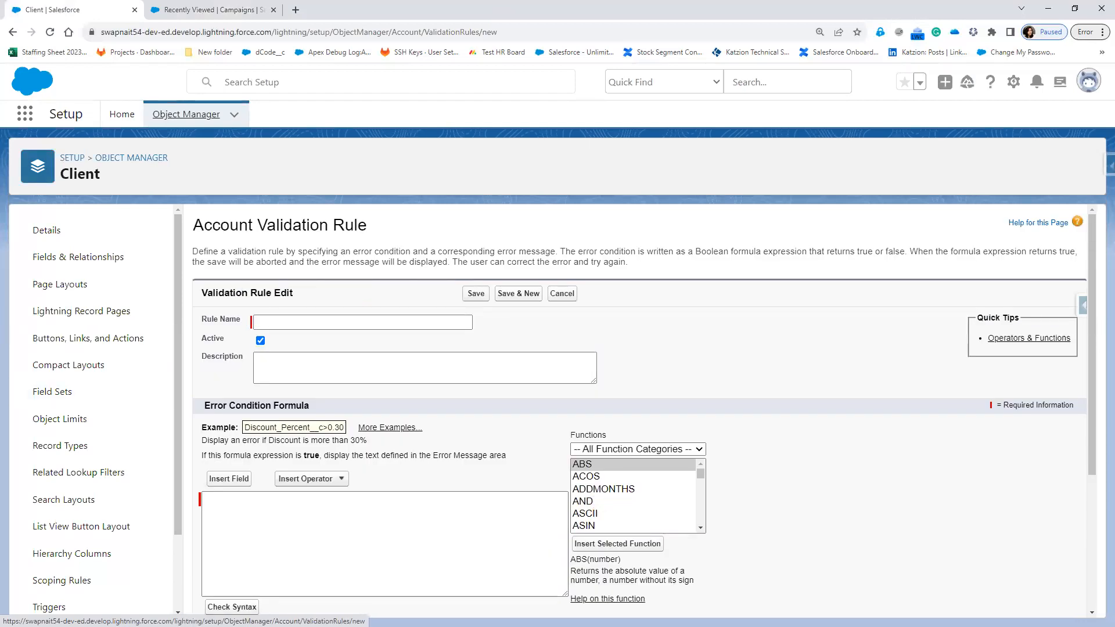
{"action": "key", "text": "alt+Tab"}
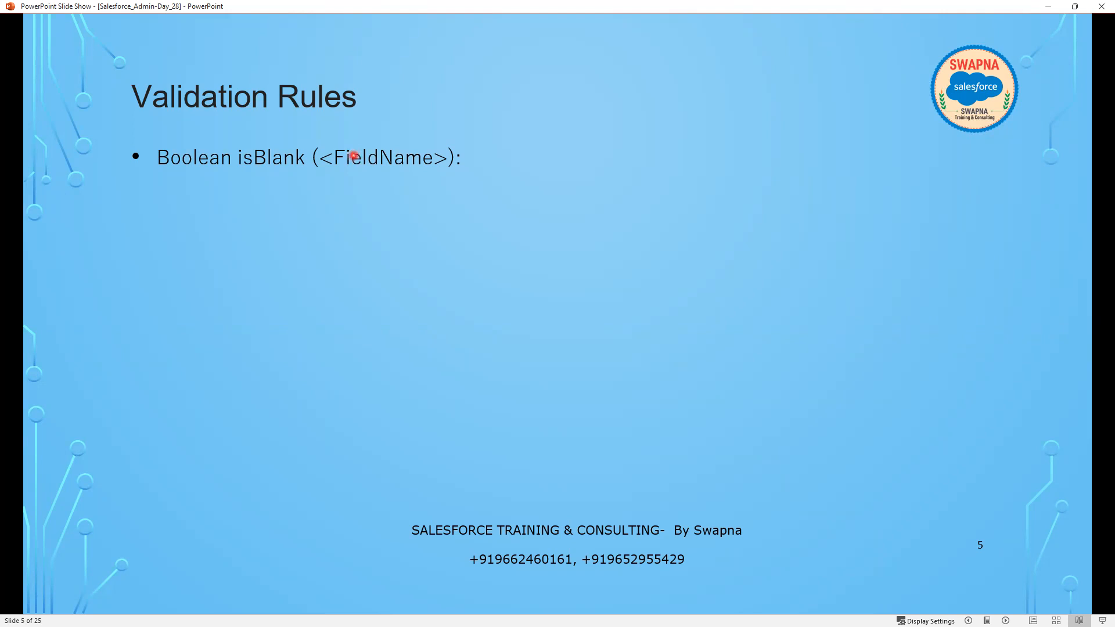
{"action": "key", "text": "alt+Tab"}
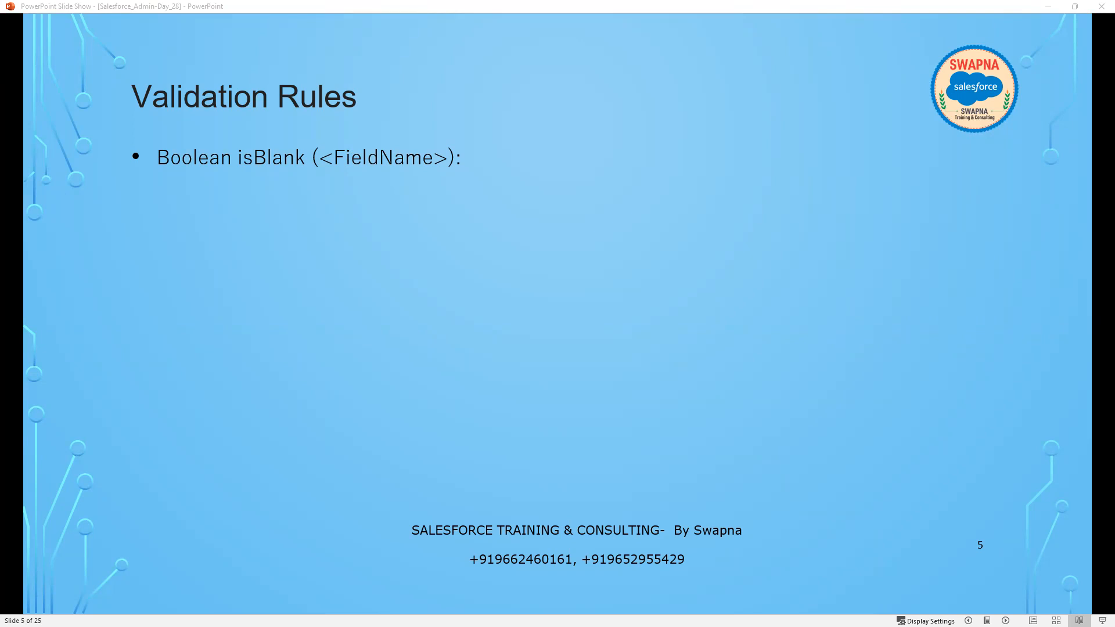
Return to the Salesforce rule form, insert the Account Number field inside the ISBLANK function and check the formula's syntax
{"action": "key", "text": "alt+Tab"}
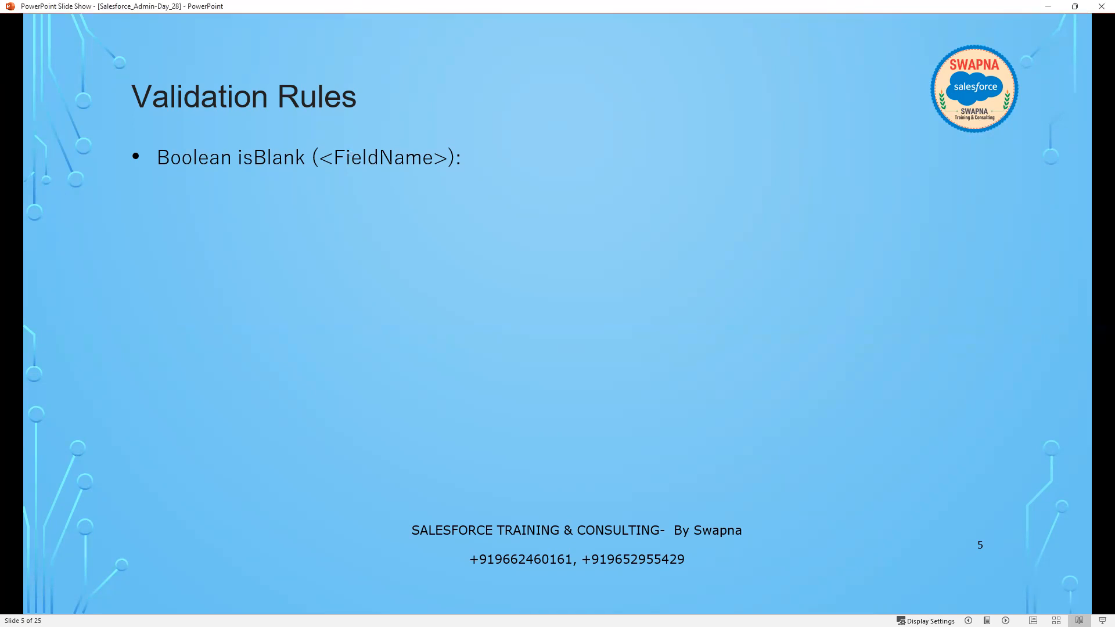
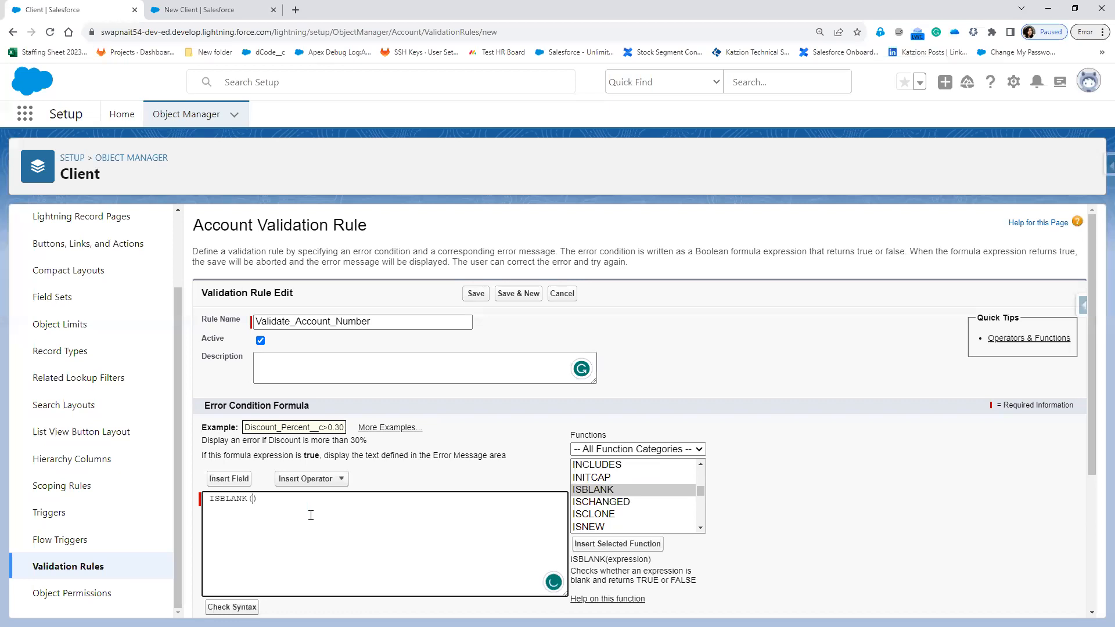
{"action": "left_click", "coordinate": [230, 478]}
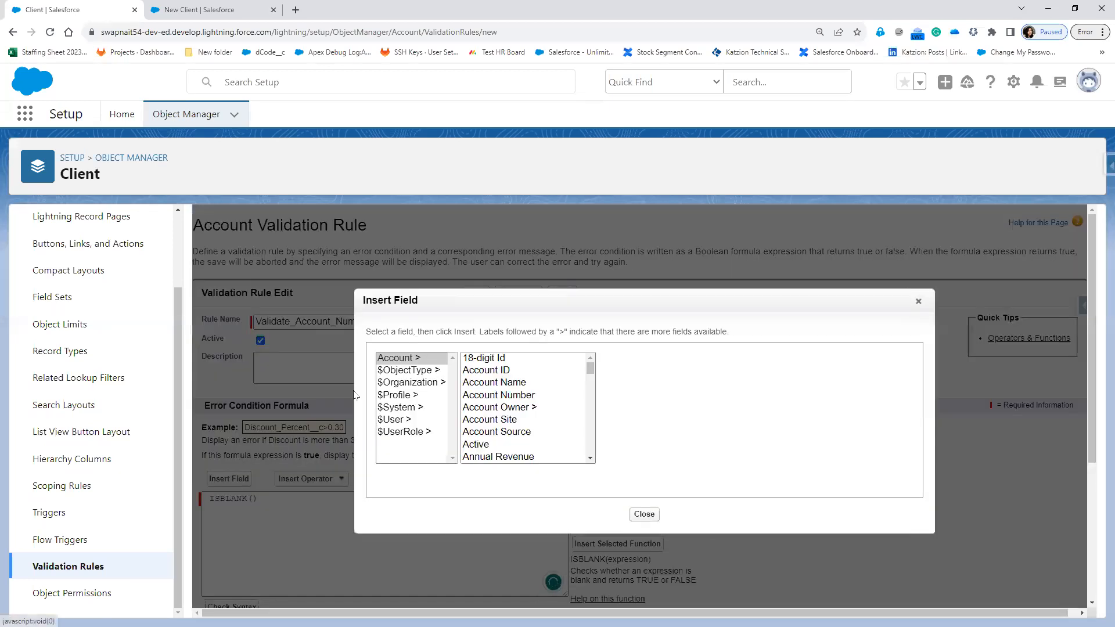
{"action": "left_click", "coordinate": [500, 395]}
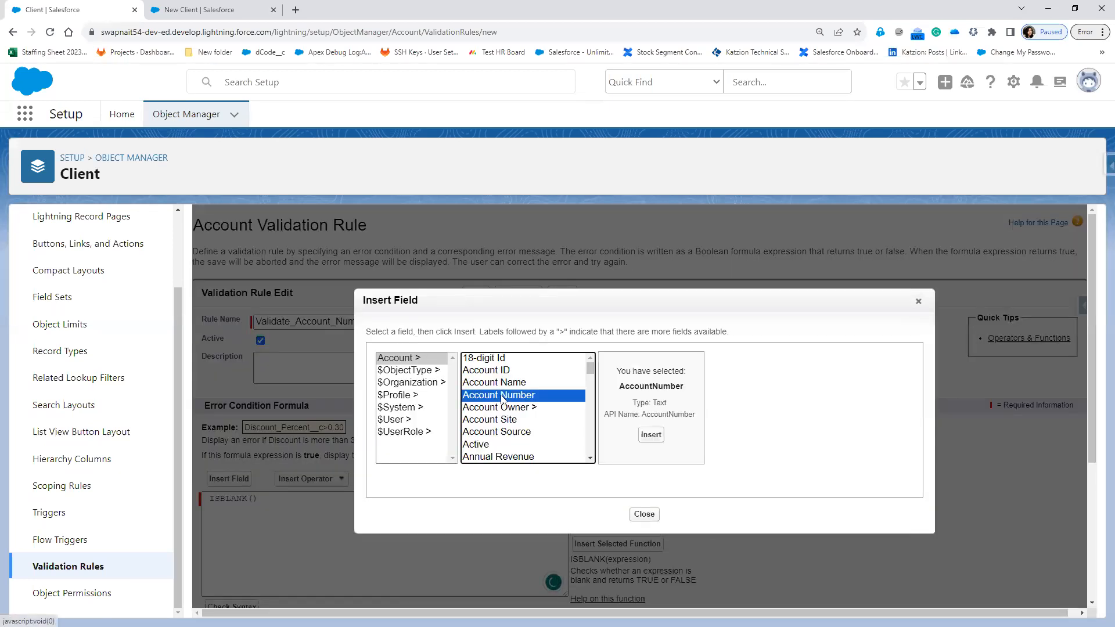
{"action": "left_click", "coordinate": [651, 435]}
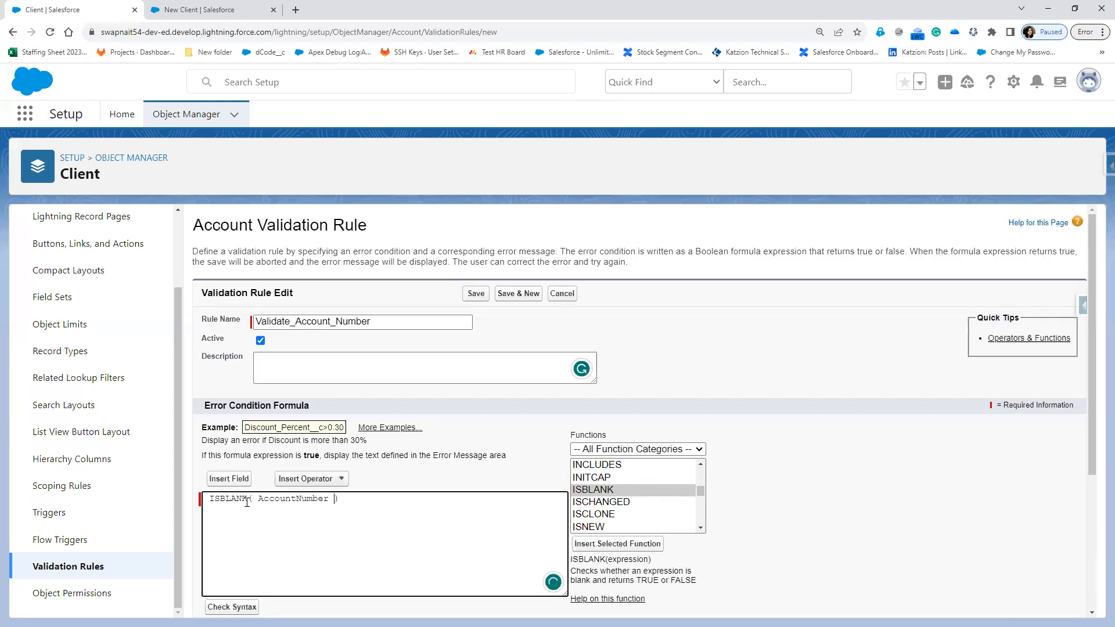
{"action": "left_click_drag", "start_coordinate": [253, 503], "coordinate": [210, 508]}
{"action": "left_click_drag", "start_coordinate": [335, 503], "coordinate": [258, 503]}
{"action": "left_click", "coordinate": [231, 607]}
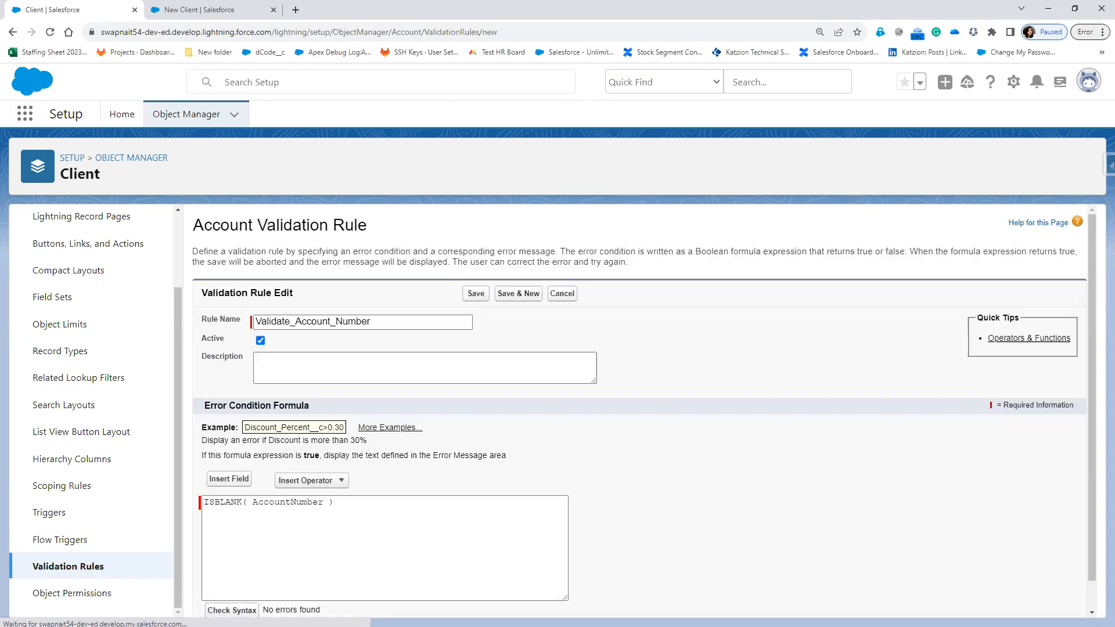
{"action": "scroll", "coordinate": [391, 554], "scroll_direction": "down", "scroll_amount": 1}
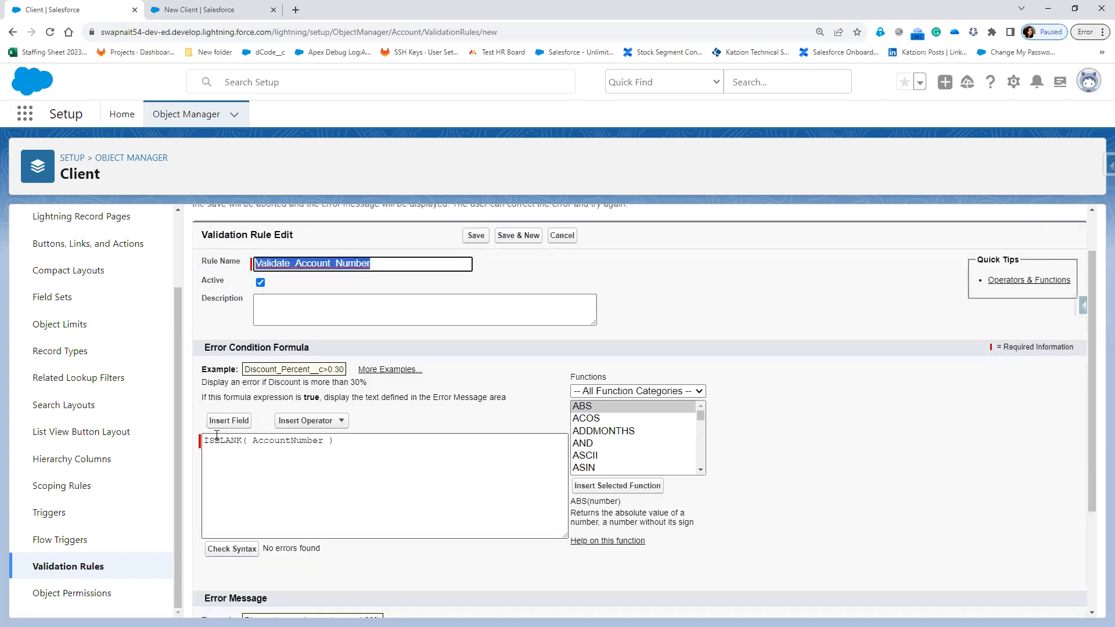
{"action": "left_click_drag", "start_coordinate": [339, 443], "coordinate": [155, 440]}
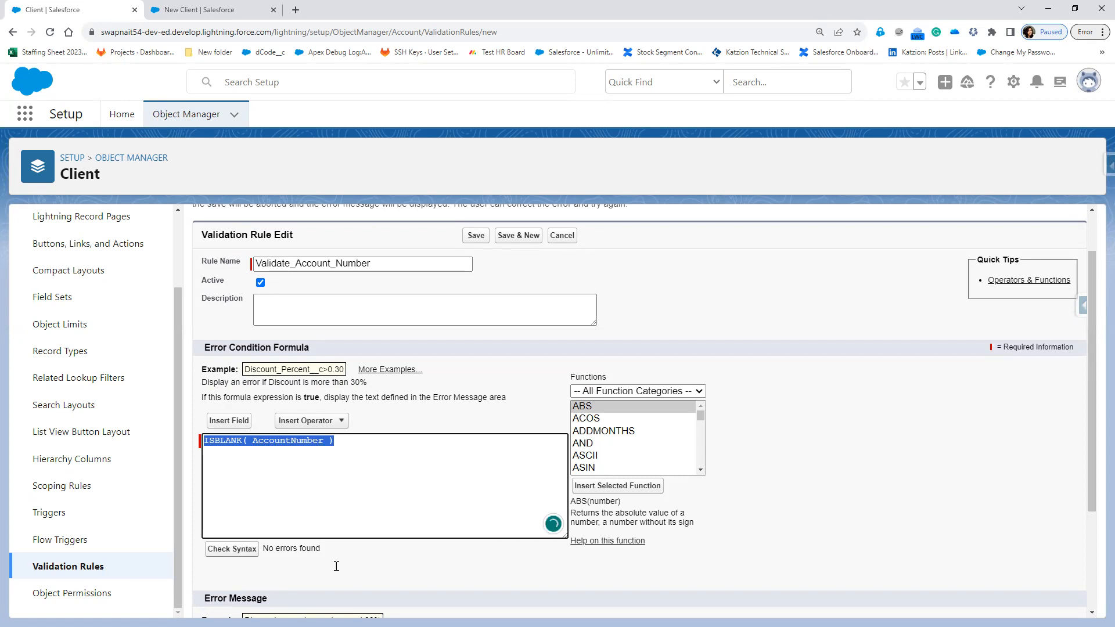
Enter "Enter the Valid Account Number" as the rule's error message
{"action": "scroll", "coordinate": [337, 565], "scroll_direction": "down", "scroll_amount": 1}
{"action": "scroll", "coordinate": [338, 565], "scroll_direction": "down", "scroll_amount": 3}
{"action": "left_click", "coordinate": [296, 520]}
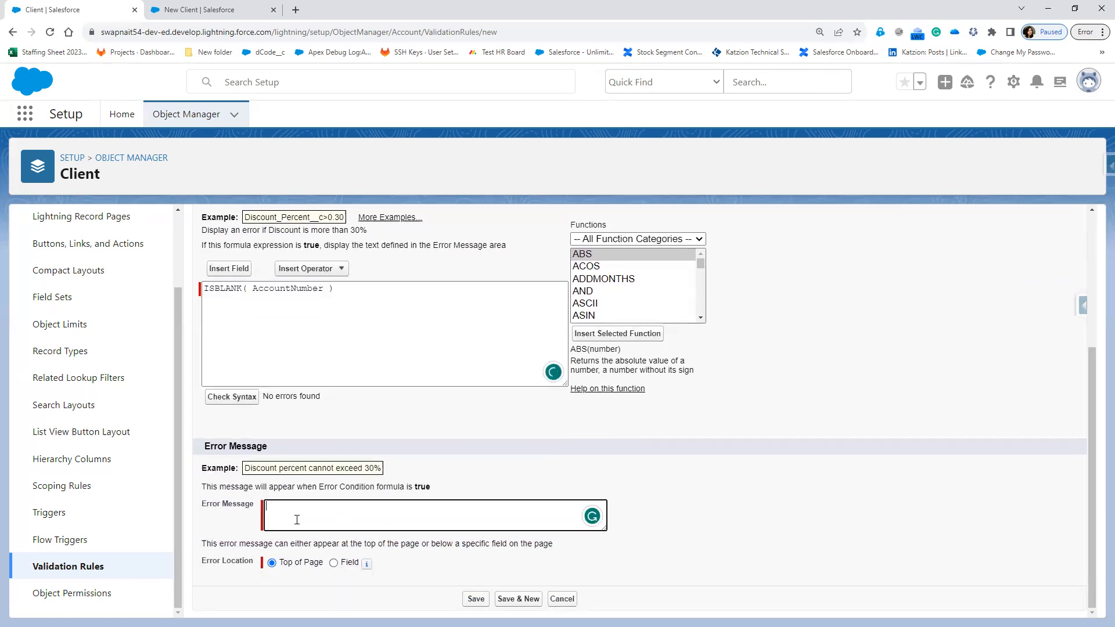
{"action": "type", "text": "Enter Valid Account Number"}
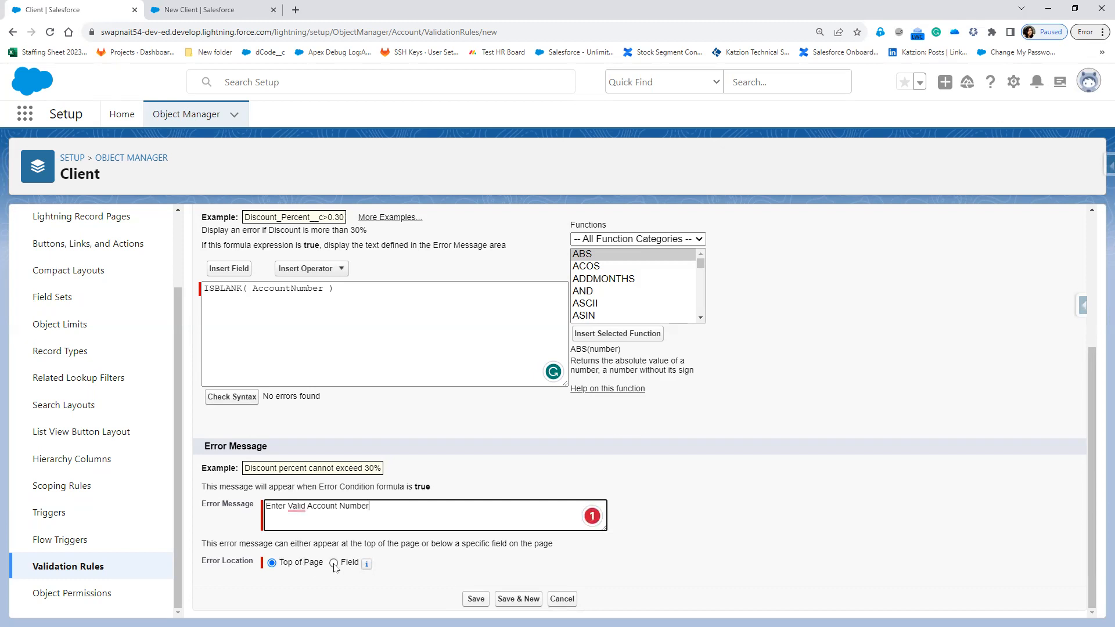
{"action": "mouse_move", "coordinate": [297, 509]}
{"action": "left_click", "coordinate": [314, 543]}
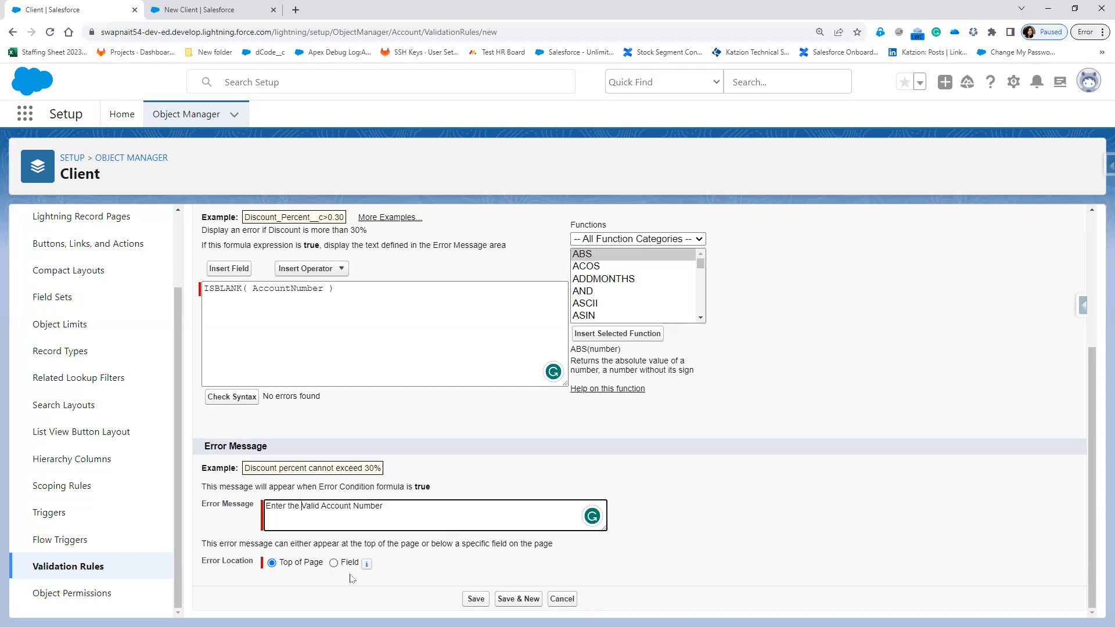
Set the Error Location to Top of Page and save the validation rule
{"action": "left_click", "coordinate": [335, 563]}
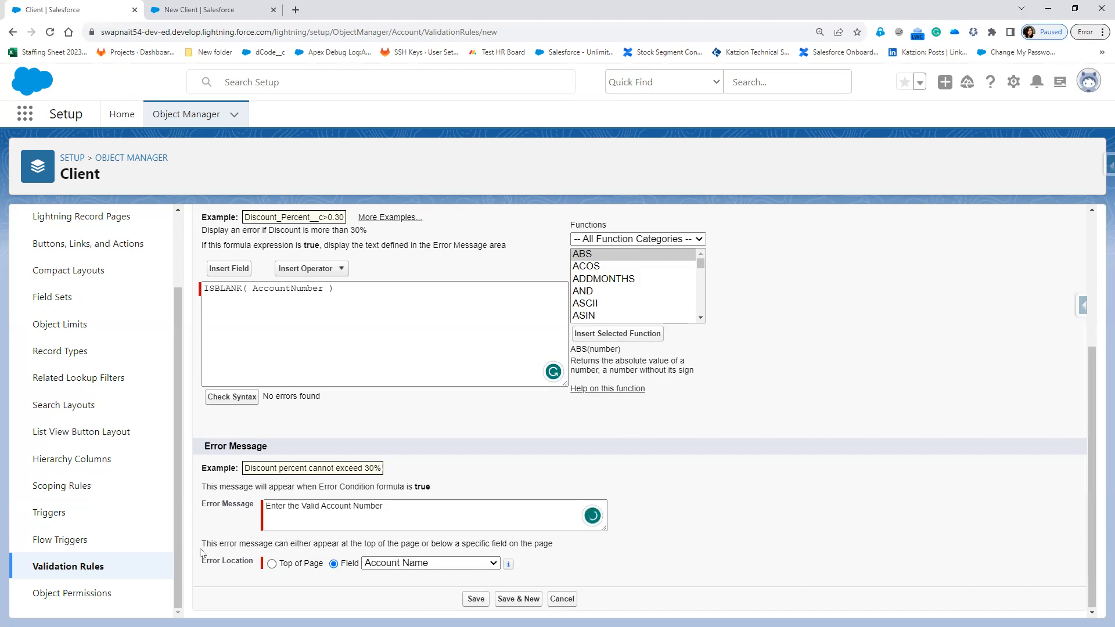
{"action": "left_click", "coordinate": [298, 566]}
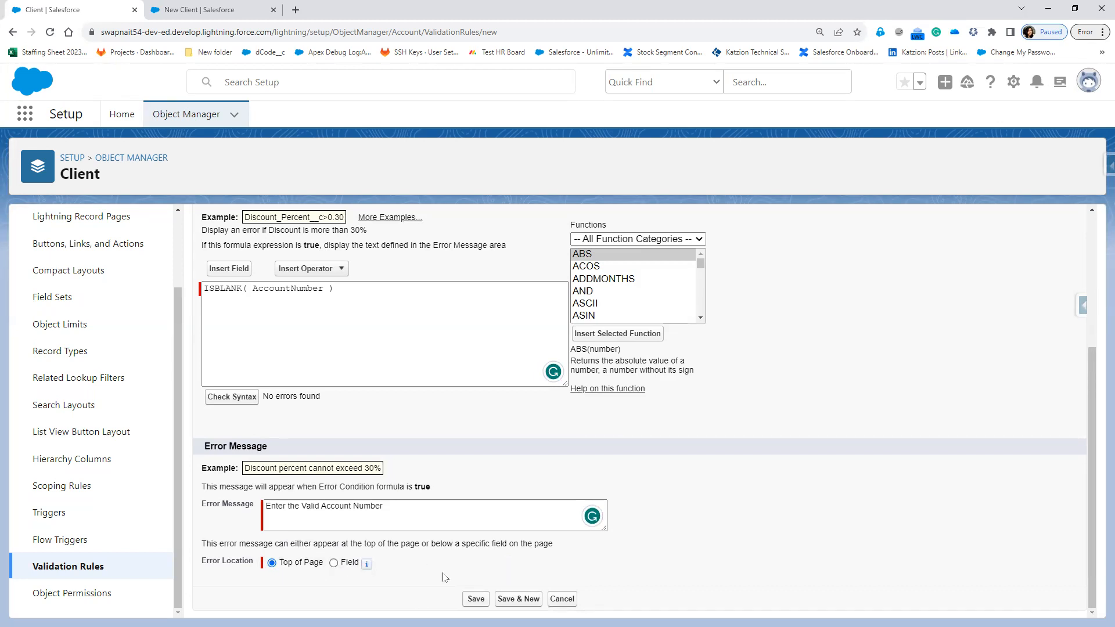
{"action": "left_click", "coordinate": [476, 599]}
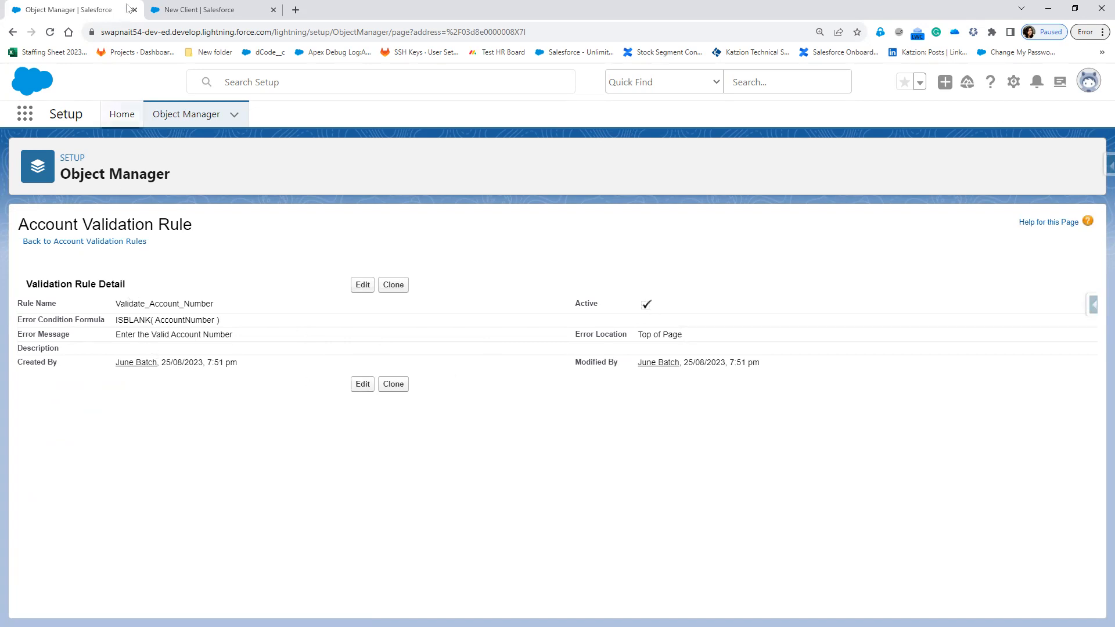
Close the empty New Client form in the second browser tab and open the details of the sForce client
{"action": "left_click", "coordinate": [239, 13]}
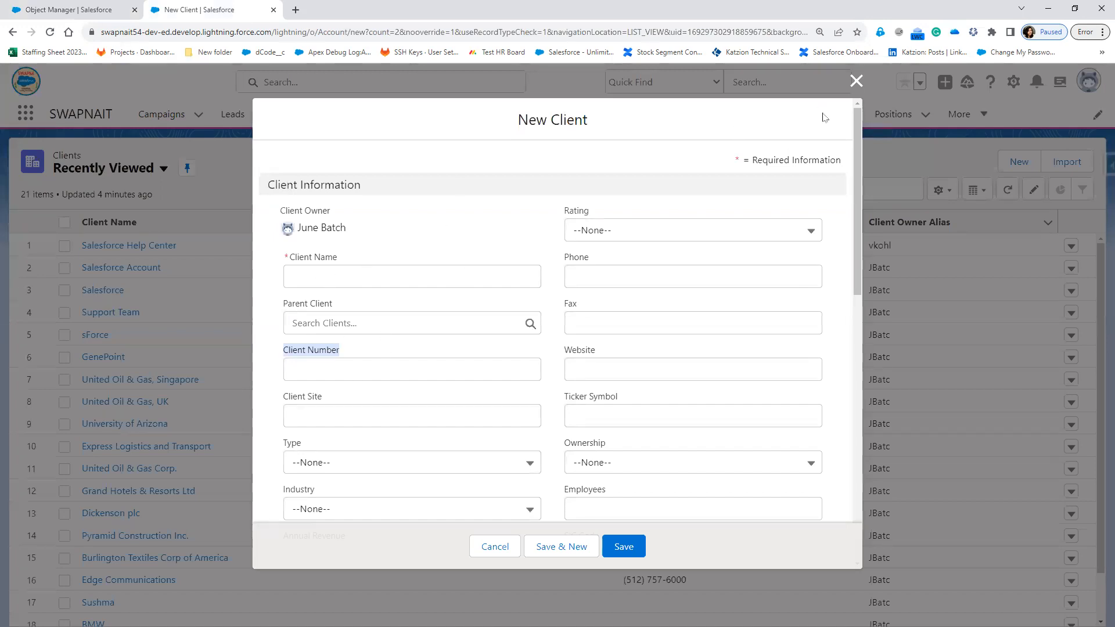
{"action": "left_click", "coordinate": [856, 81]}
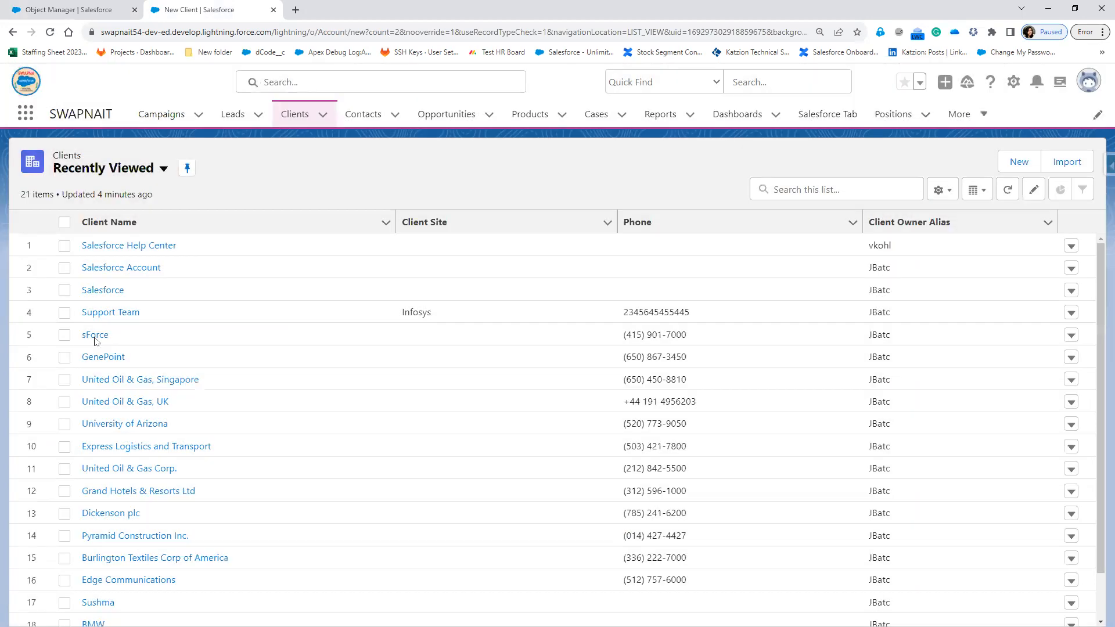
{"action": "left_click", "coordinate": [95, 337]}
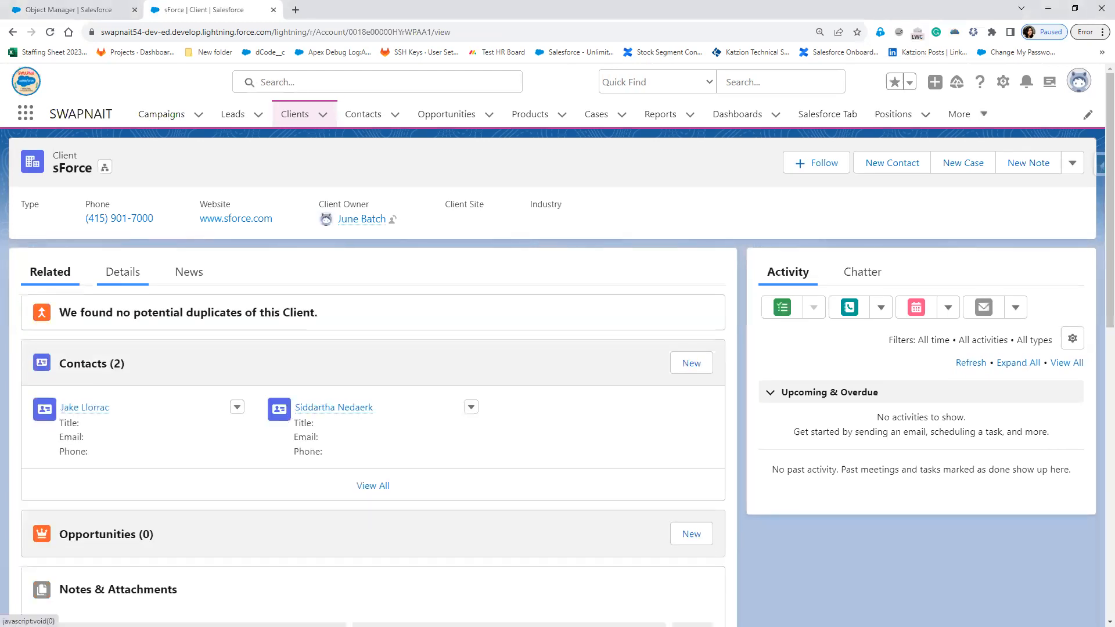
{"action": "left_click", "coordinate": [120, 274]}
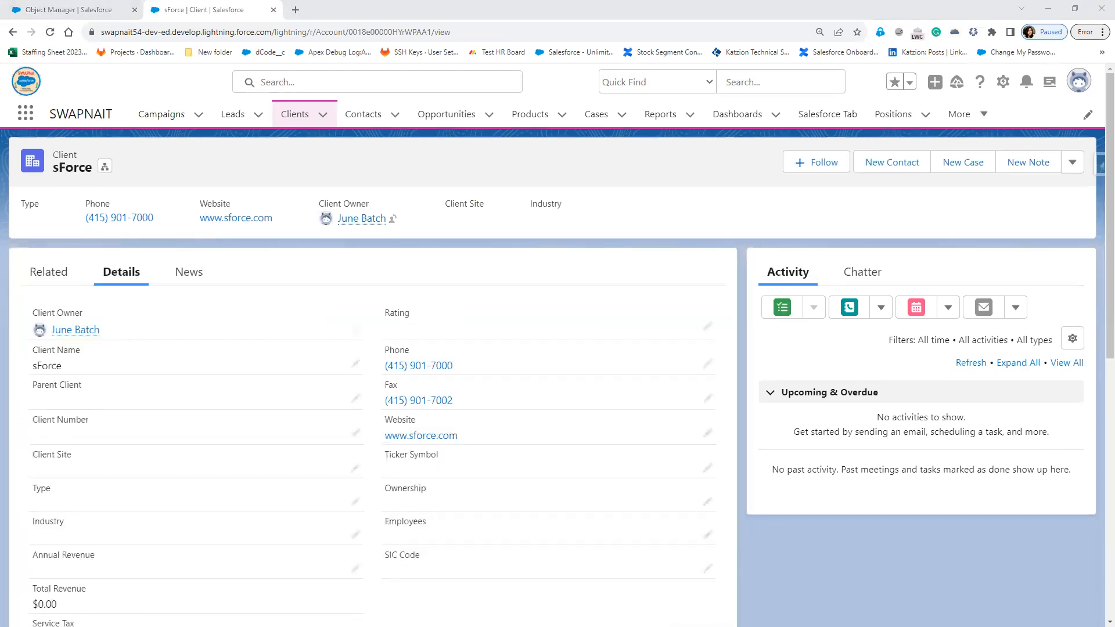
Try to save the sForce client with Type set to Prospect and Client Number left blank
{"action": "left_click", "coordinate": [355, 433]}
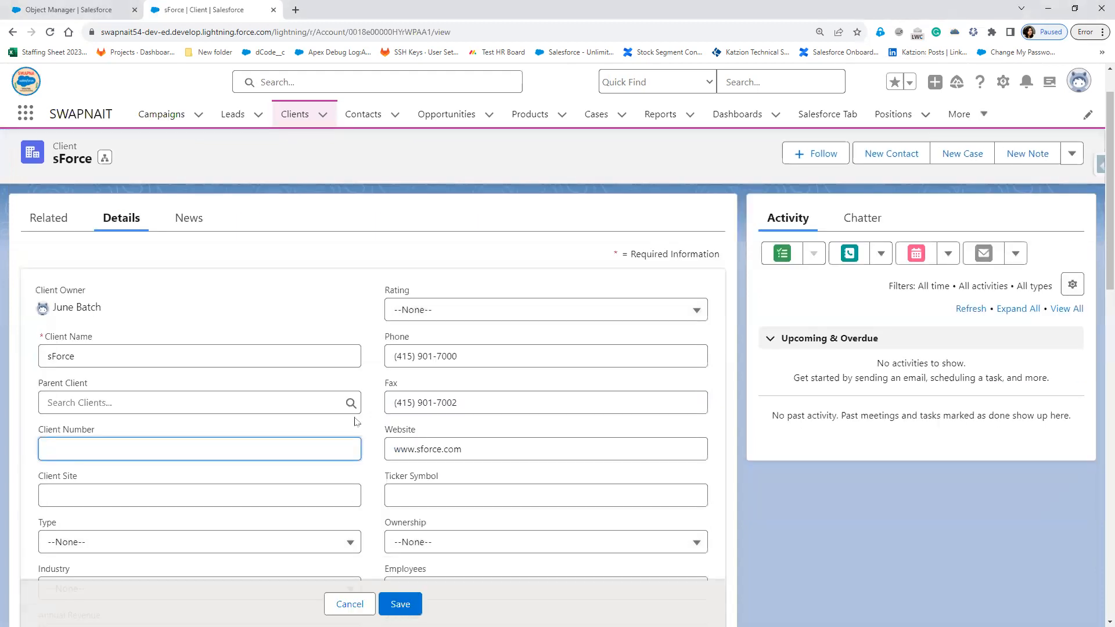
{"action": "left_click", "coordinate": [203, 543]}
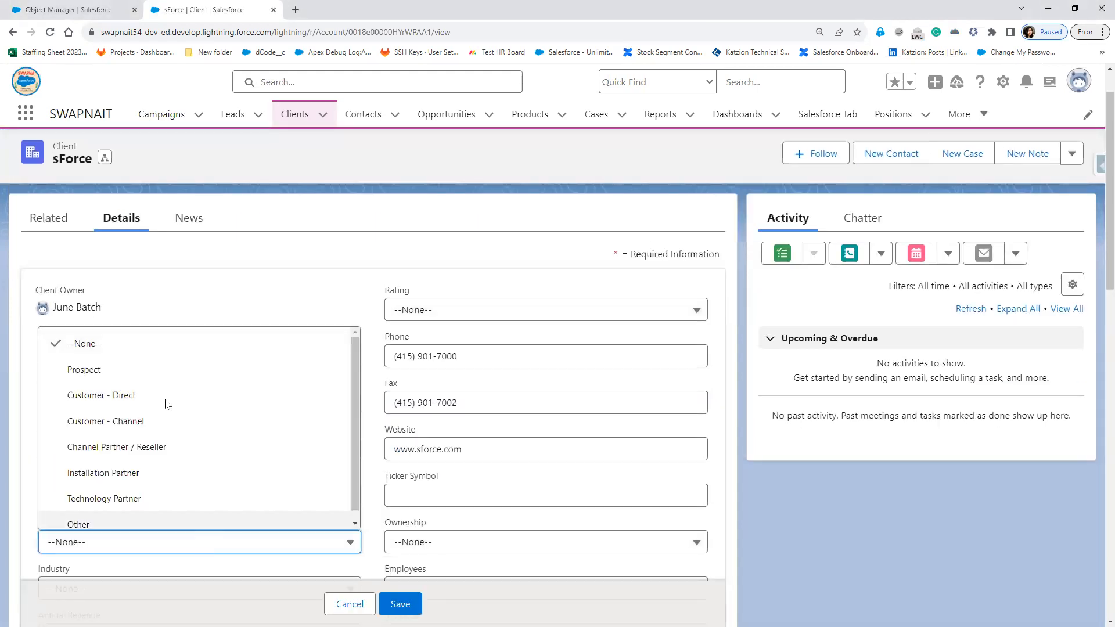
{"action": "left_click", "coordinate": [147, 380]}
{"action": "left_click", "coordinate": [400, 604]}
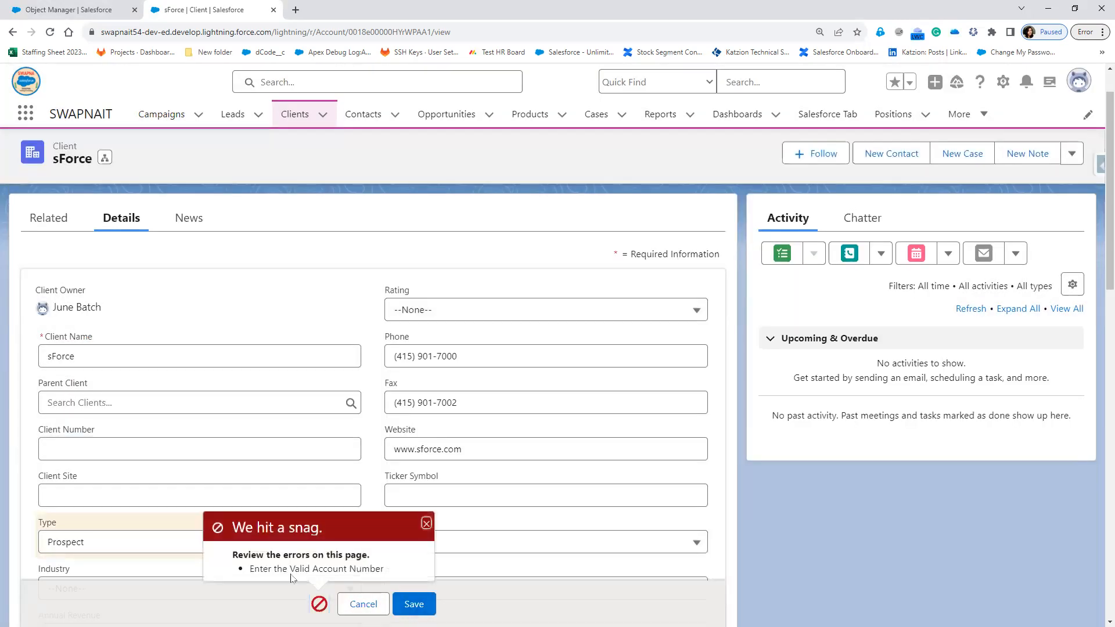
Examine the validation error and look through the whole sForce edit form to see where the message is placed
{"action": "left_click_drag", "start_coordinate": [250, 571], "coordinate": [391, 576]}
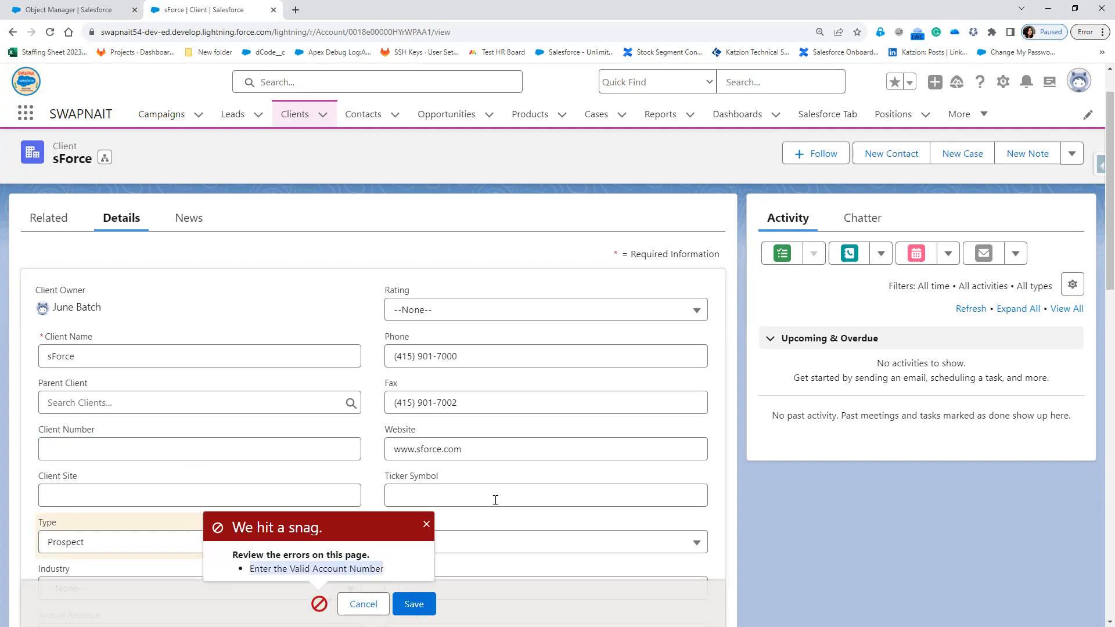
{"action": "scroll", "coordinate": [167, 423], "scroll_direction": "down", "scroll_amount": 1}
{"action": "scroll", "coordinate": [133, 469], "scroll_direction": "down", "scroll_amount": 3}
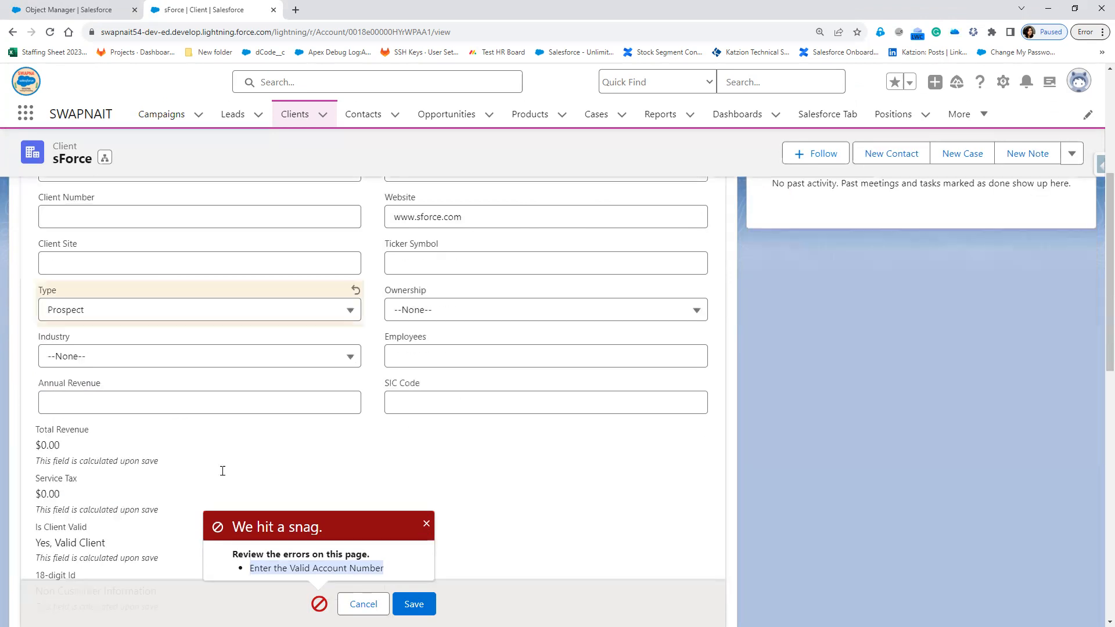
{"action": "scroll", "coordinate": [227, 479], "scroll_direction": "down", "scroll_amount": 6}
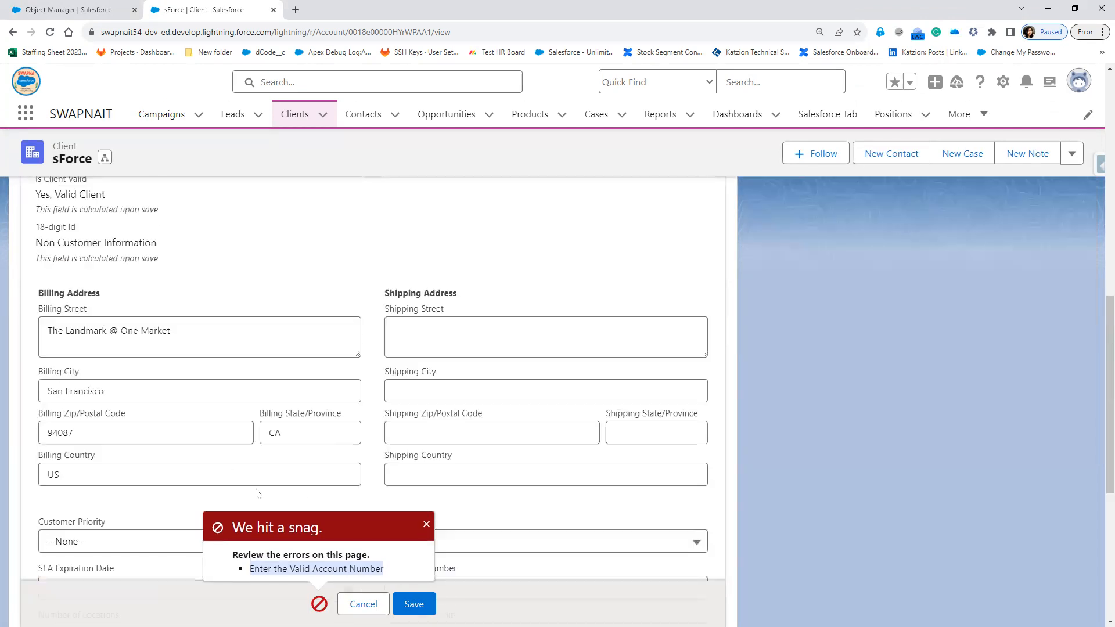
{"action": "scroll", "coordinate": [249, 406], "scroll_direction": "down", "scroll_amount": 2}
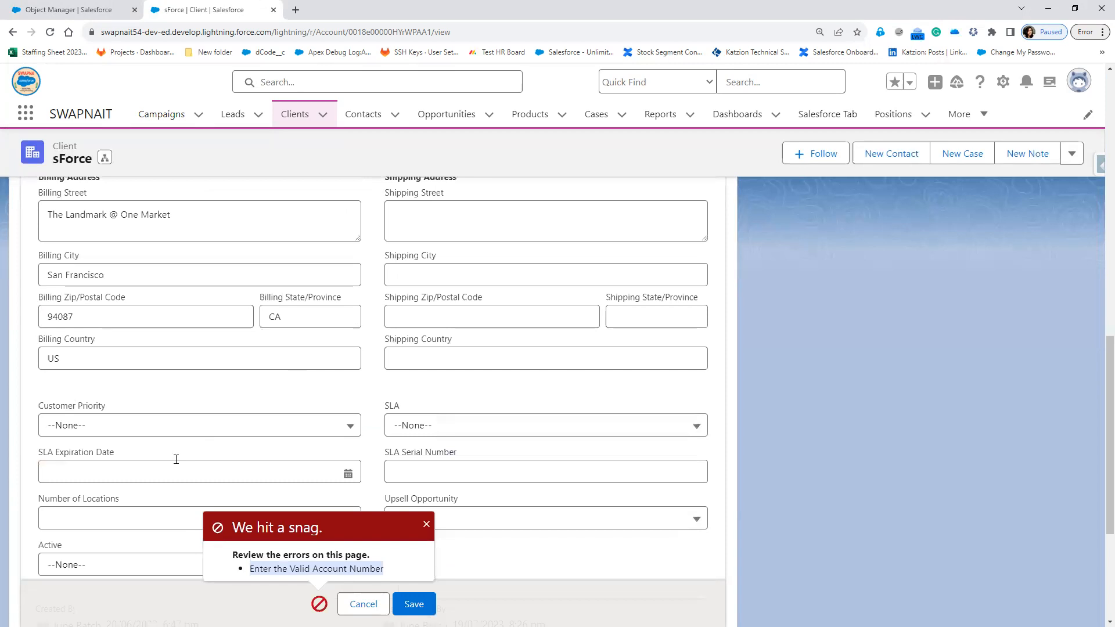
{"action": "scroll", "coordinate": [519, 474], "scroll_direction": "down", "scroll_amount": 3}
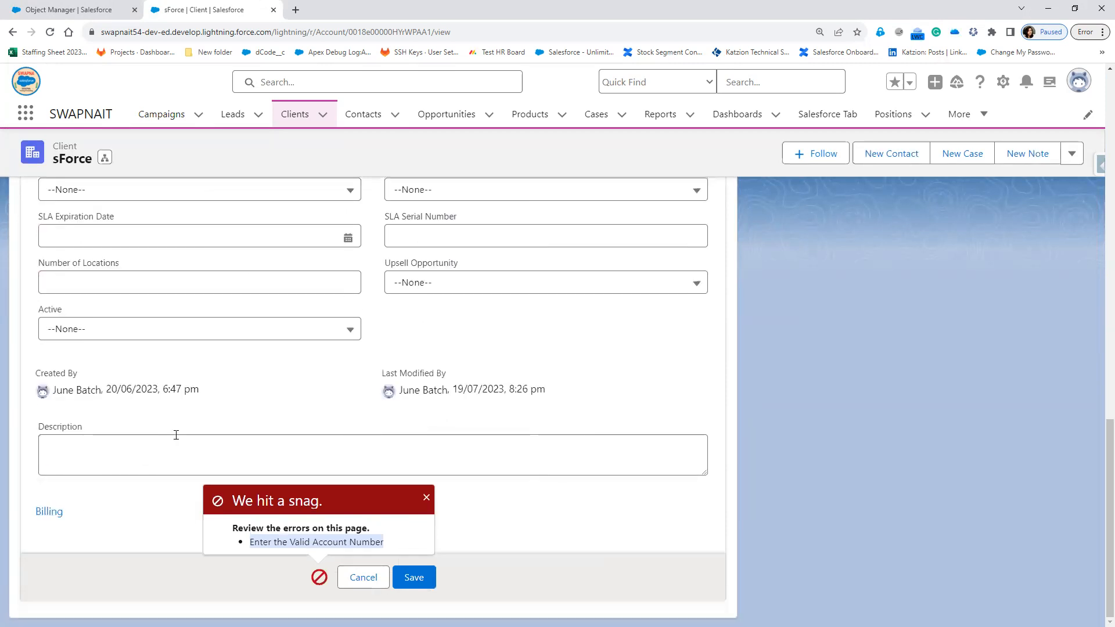
{"action": "scroll", "coordinate": [176, 439], "scroll_direction": "up", "scroll_amount": 8}
{"action": "scroll", "coordinate": [176, 439], "scroll_direction": "up", "scroll_amount": 5}
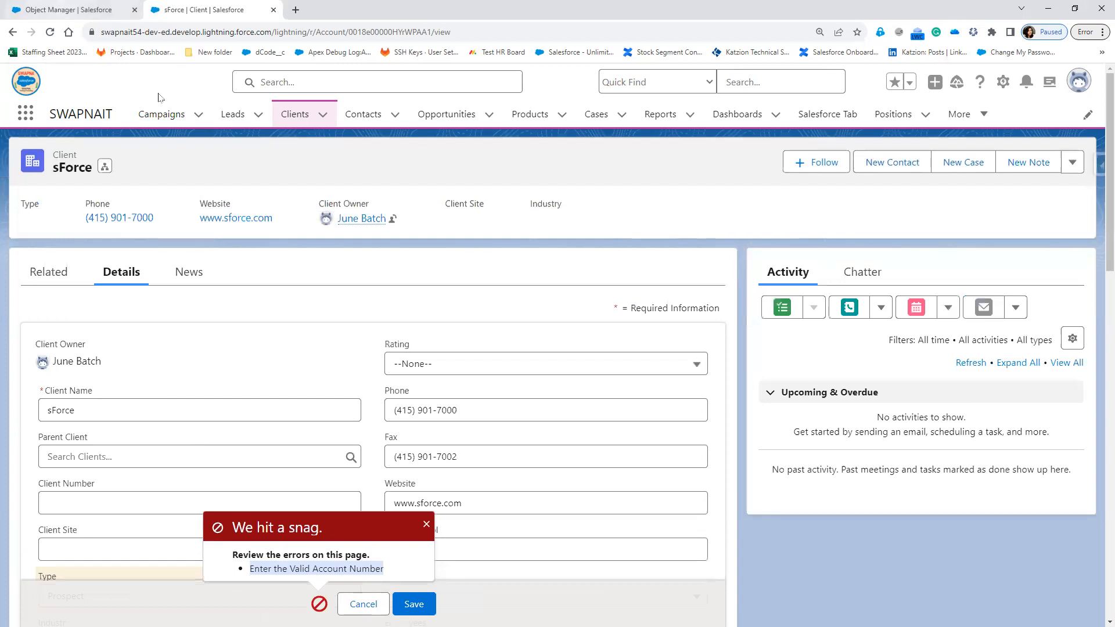
Edit the account number validation rule, set its Error Location to a specific field instead of Top of Page, and save it
{"action": "left_click", "coordinate": [64, 10]}
{"action": "triple_click", "coordinate": [633, 336]}
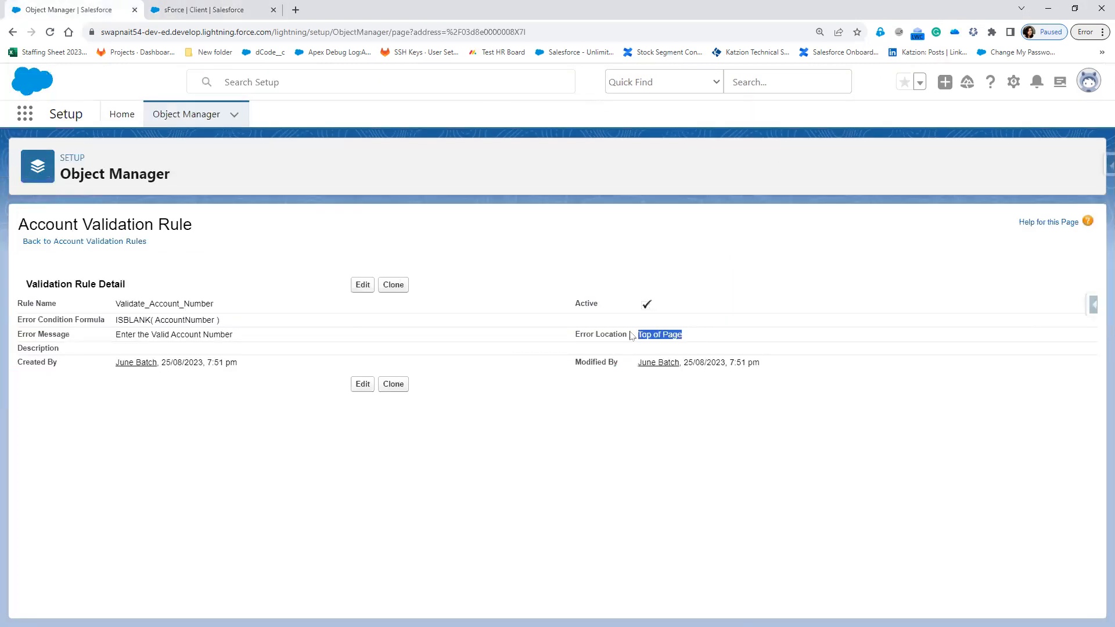
{"action": "left_click", "coordinate": [362, 286]}
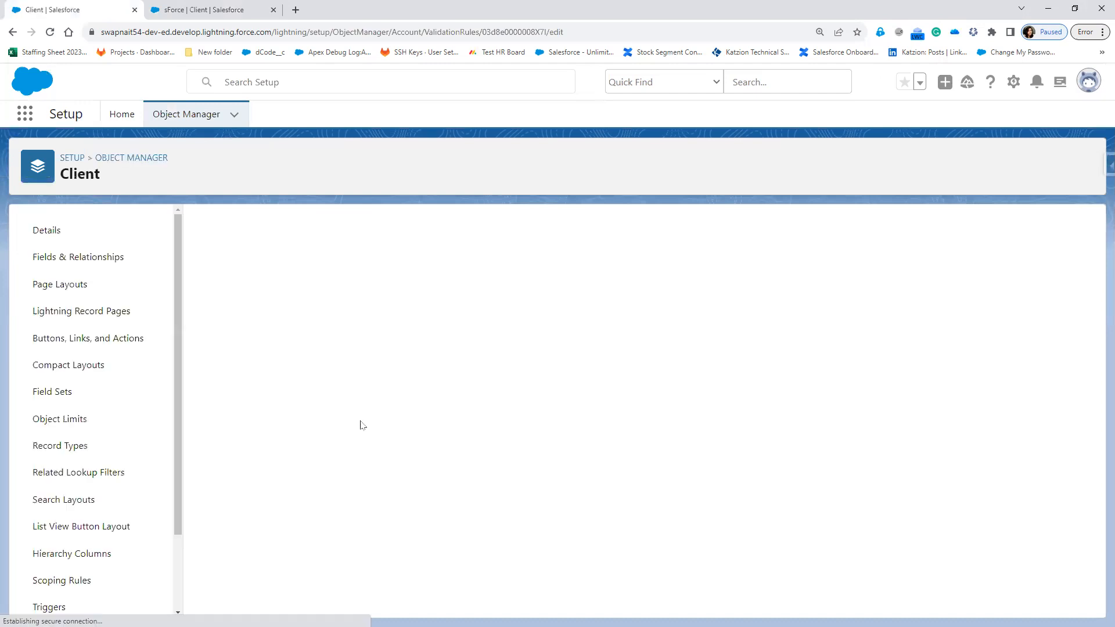
{"action": "scroll", "coordinate": [392, 498], "scroll_direction": "down", "scroll_amount": 4}
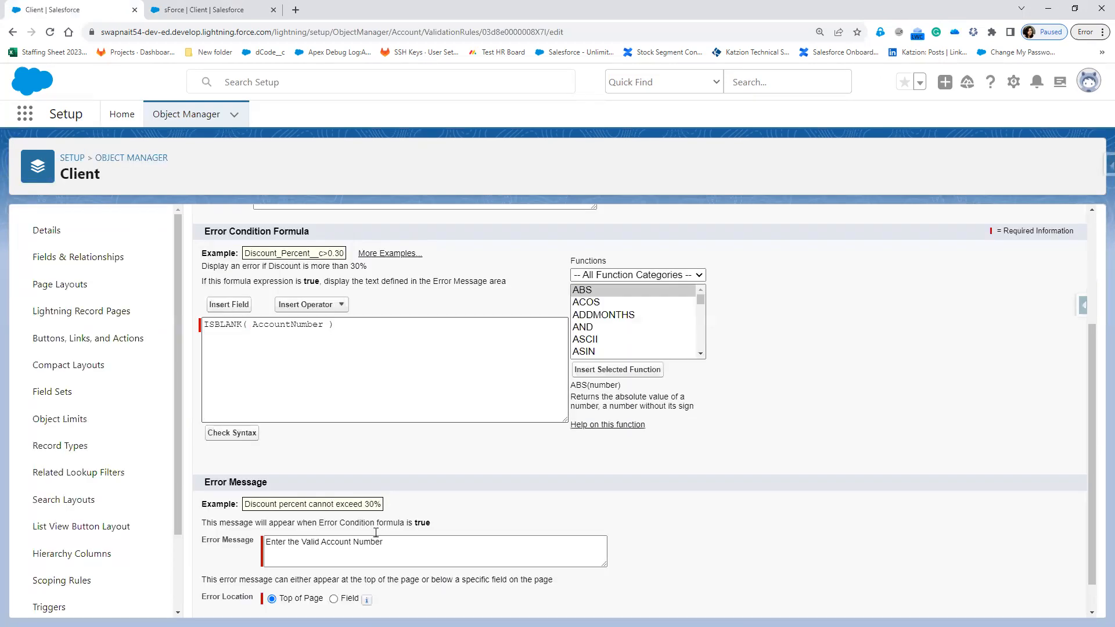
{"action": "left_click", "coordinate": [334, 564]}
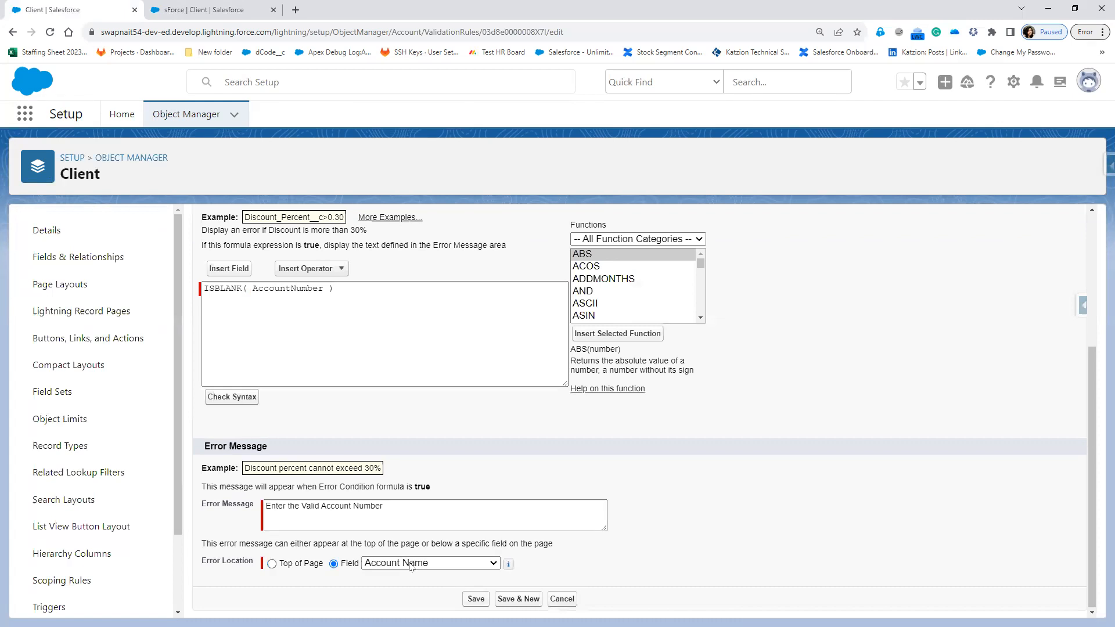
{"action": "left_click", "coordinate": [410, 564]}
{"action": "left_click", "coordinate": [411, 327]}
{"action": "left_click", "coordinate": [477, 600]}
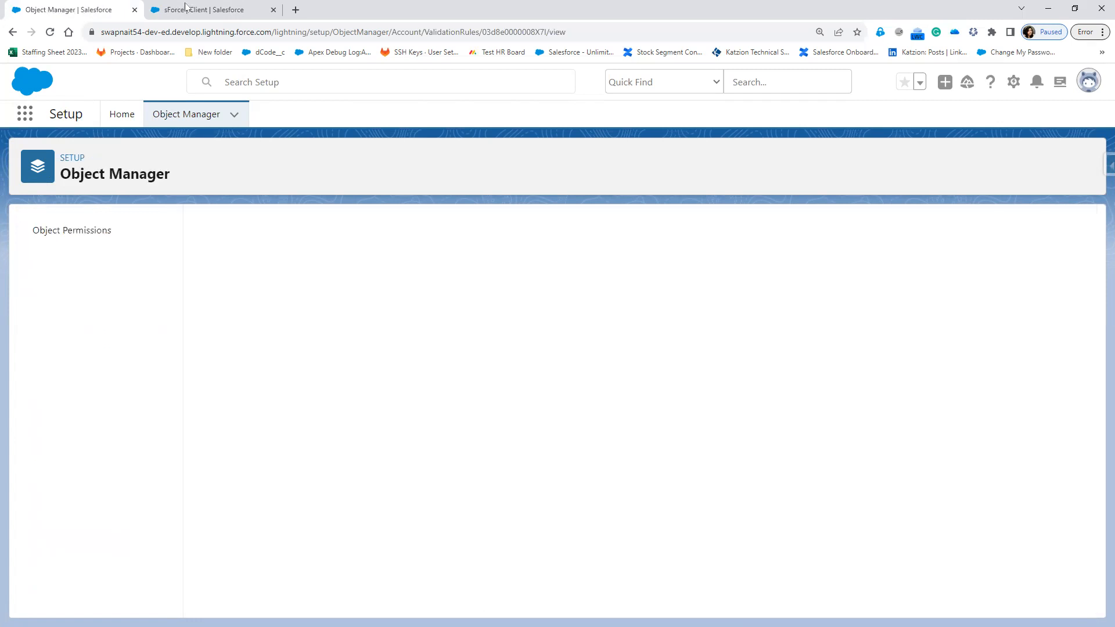
Reload the sForce client record and discard its unsaved changes
{"action": "left_click", "coordinate": [187, 11]}
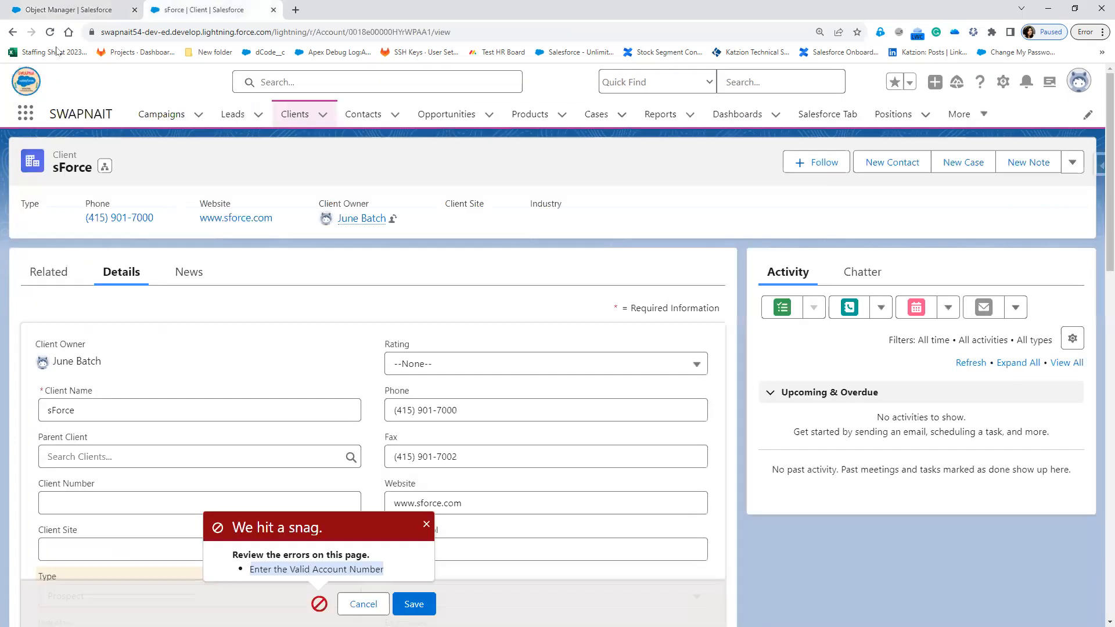
{"action": "left_click", "coordinate": [51, 41]}
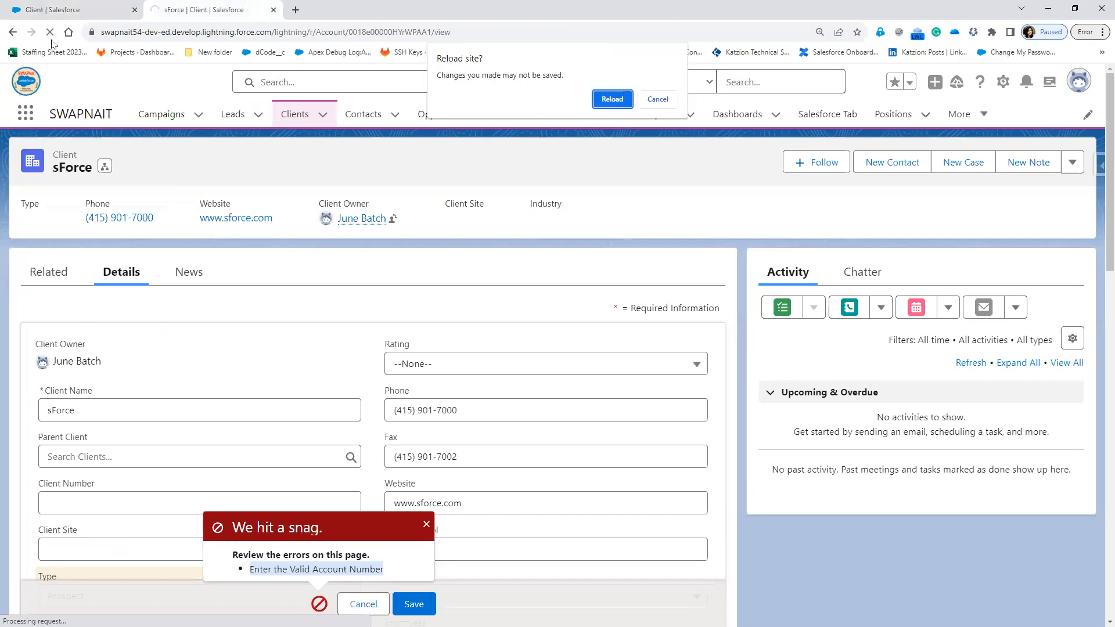
{"action": "left_click", "coordinate": [614, 105]}
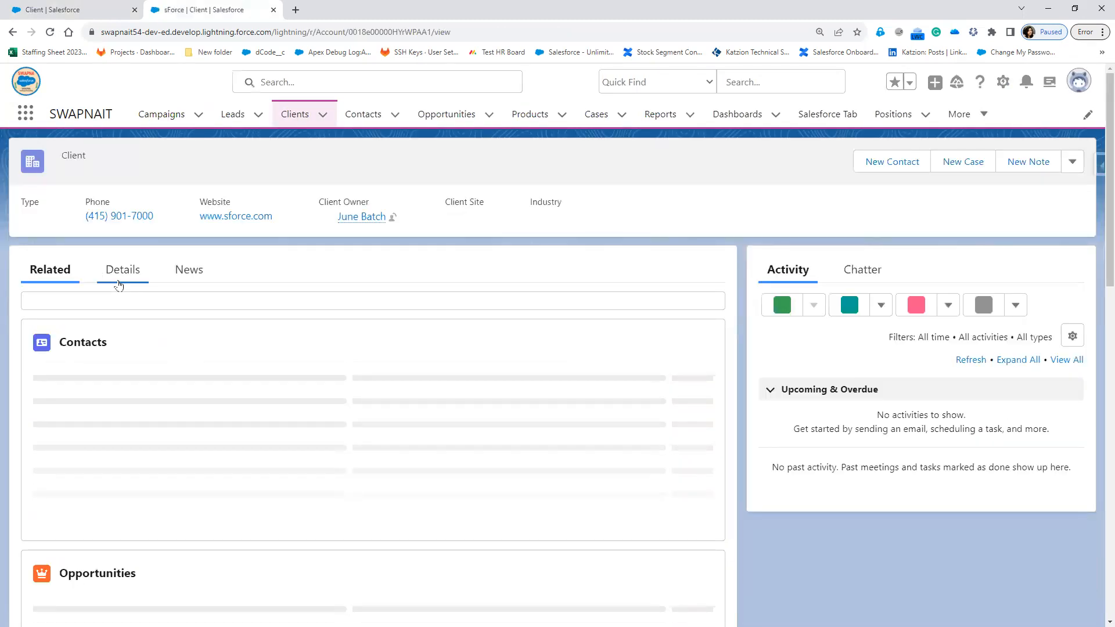
Try to save the sForce client's details with Type set to Prospect and no Client Number, and go to the flagged field
{"action": "left_click", "coordinate": [118, 284]}
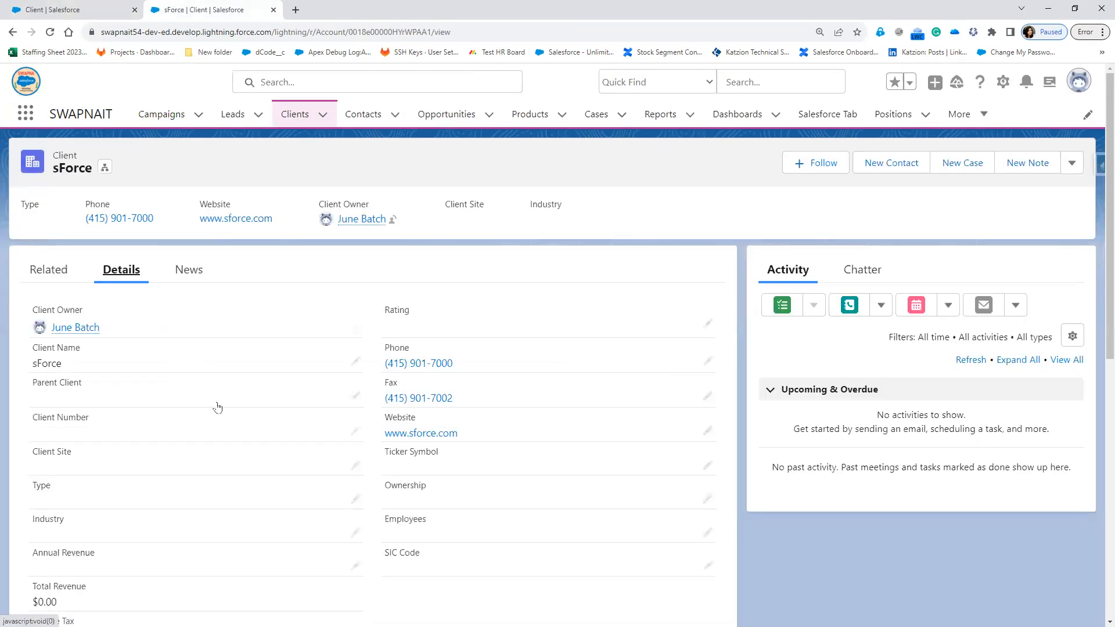
{"action": "left_click", "coordinate": [357, 436]}
{"action": "left_click", "coordinate": [348, 541]}
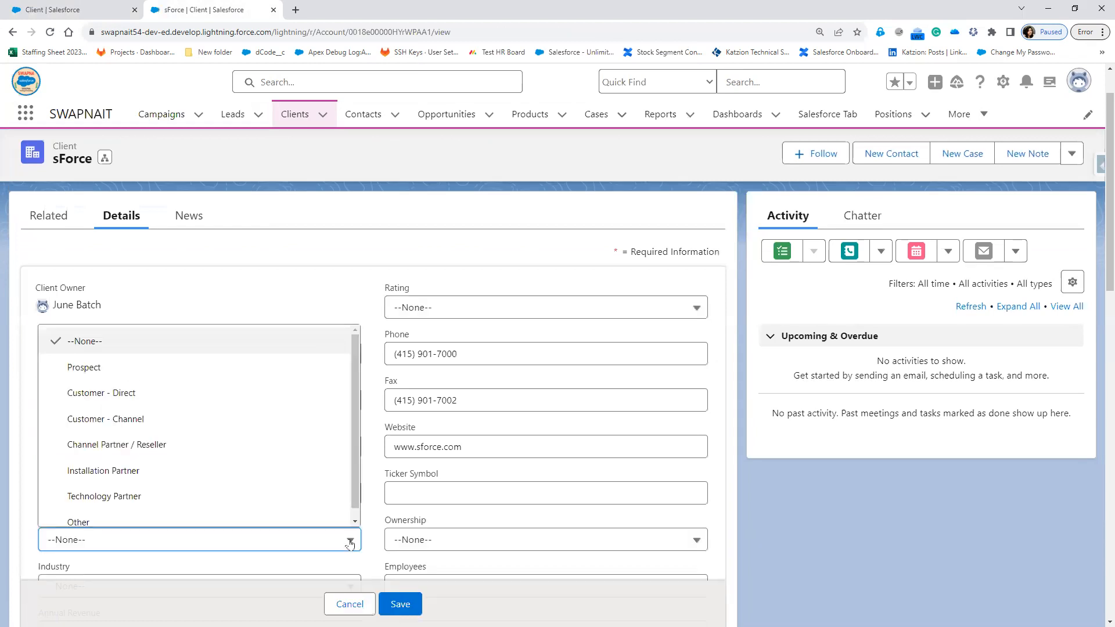
{"action": "left_click", "coordinate": [133, 378]}
{"action": "left_click", "coordinate": [400, 604]}
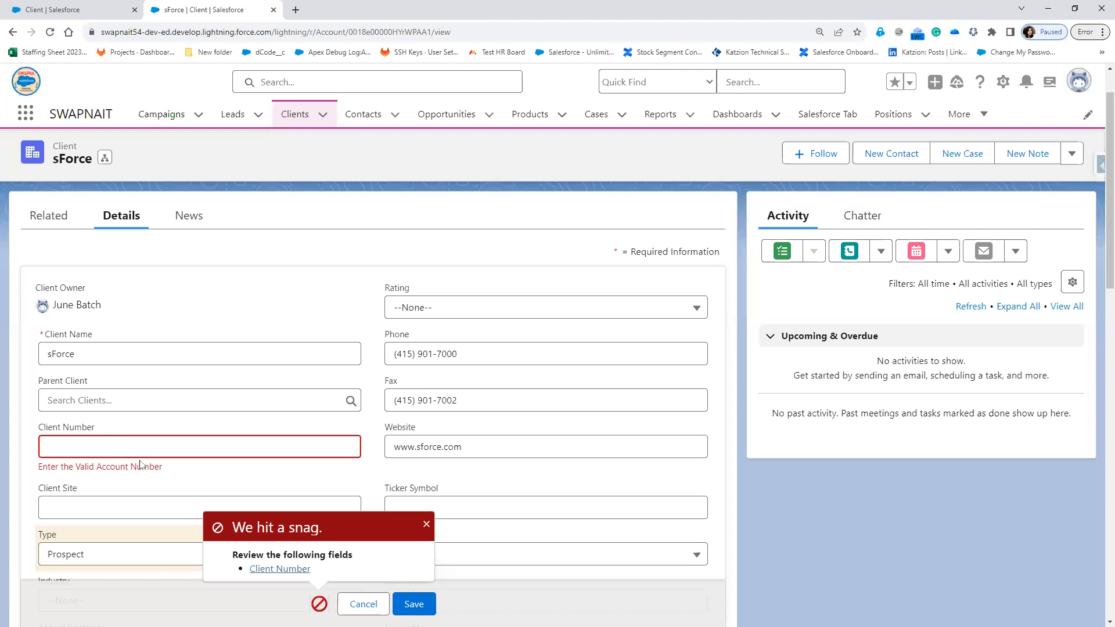
{"action": "left_click", "coordinate": [280, 569]}
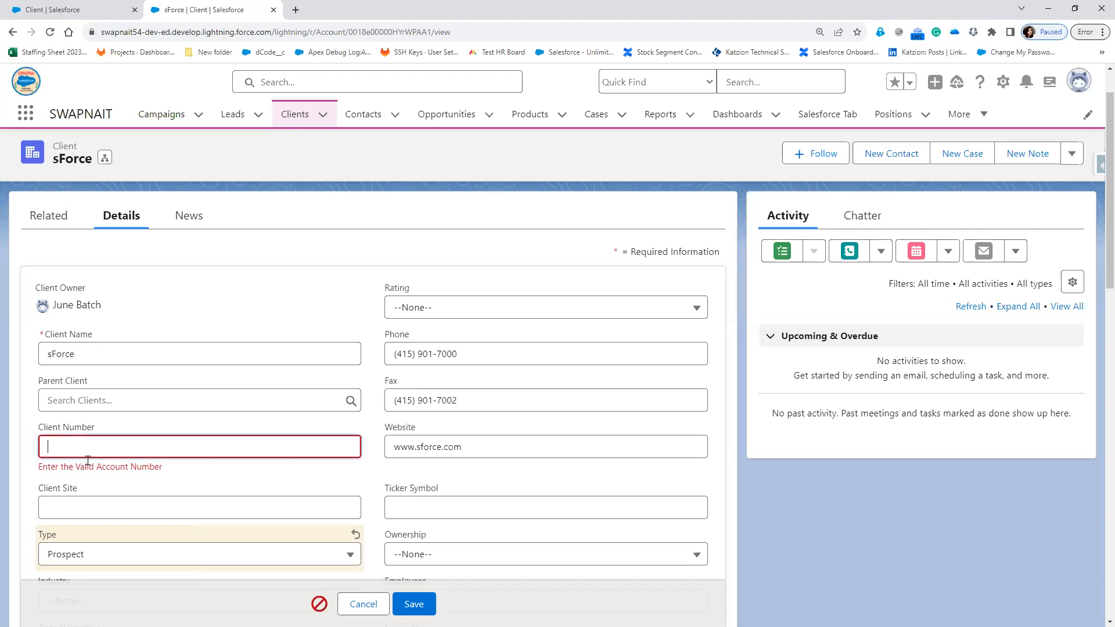
Review the Error Location and Error Condition Formula of the account number validation rule in Setup
{"action": "left_click", "coordinate": [74, 15]}
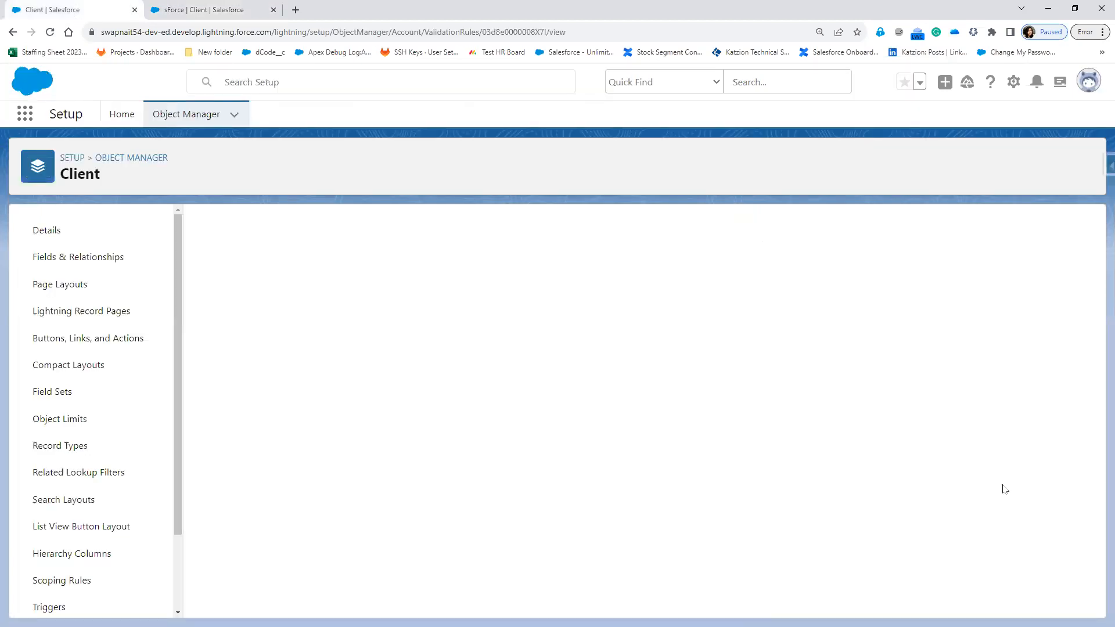
{"action": "left_click_drag", "start_coordinate": [790, 337], "coordinate": [669, 345]}
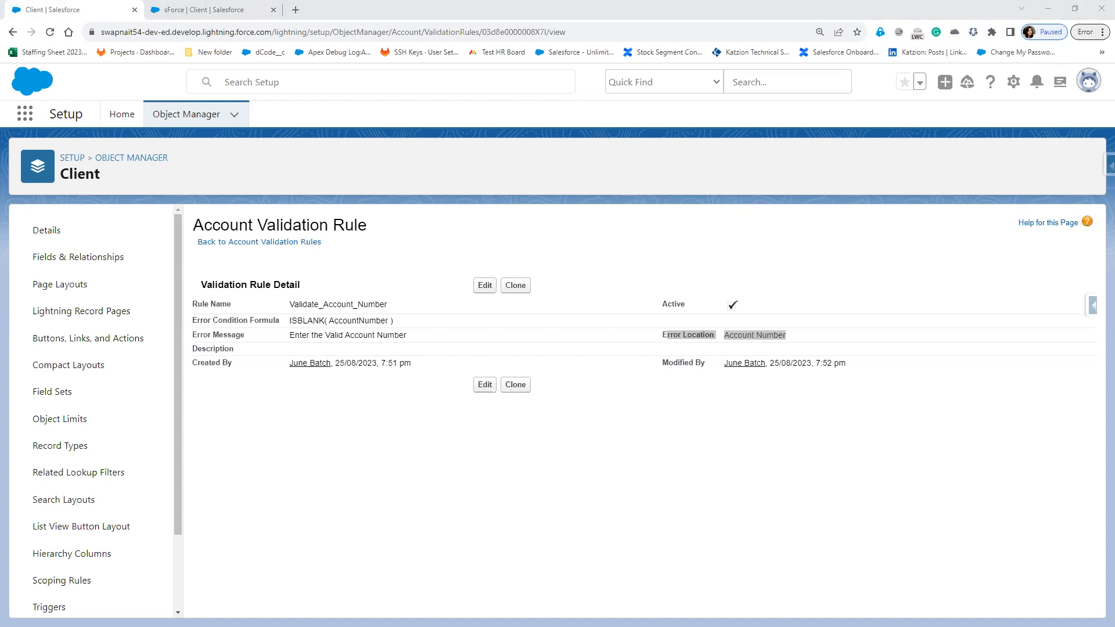
{"action": "left_click_drag", "start_coordinate": [359, 322], "coordinate": [407, 321]}
{"action": "left_click", "coordinate": [289, 320], "text": "shift"}
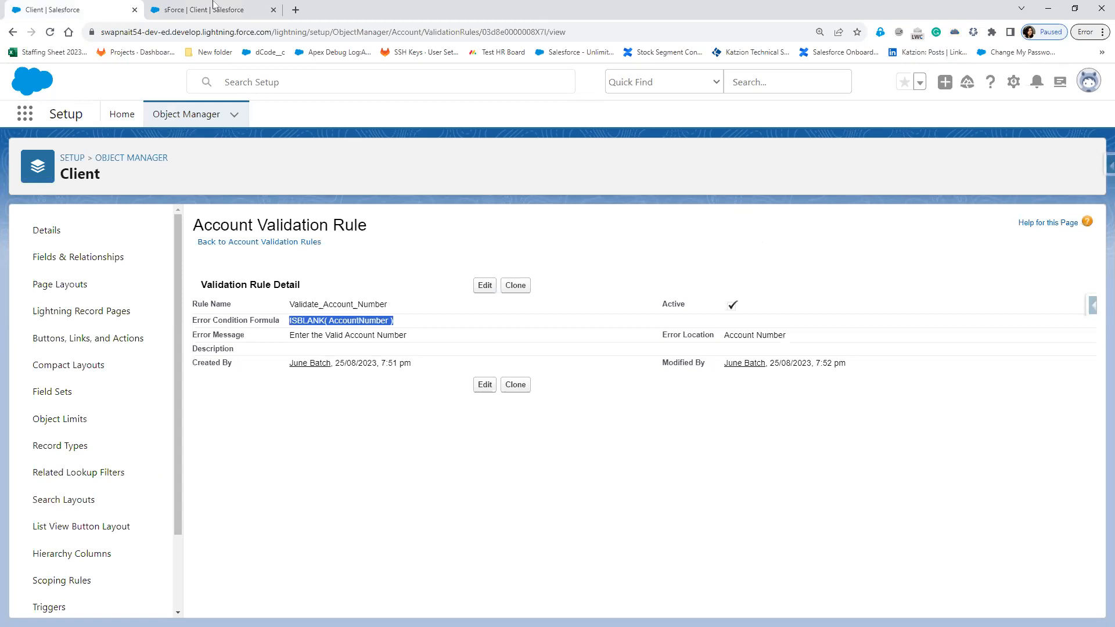
Leave the sForce record for the Clients list and discard the unsaved changes
{"action": "left_click", "coordinate": [209, 9]}
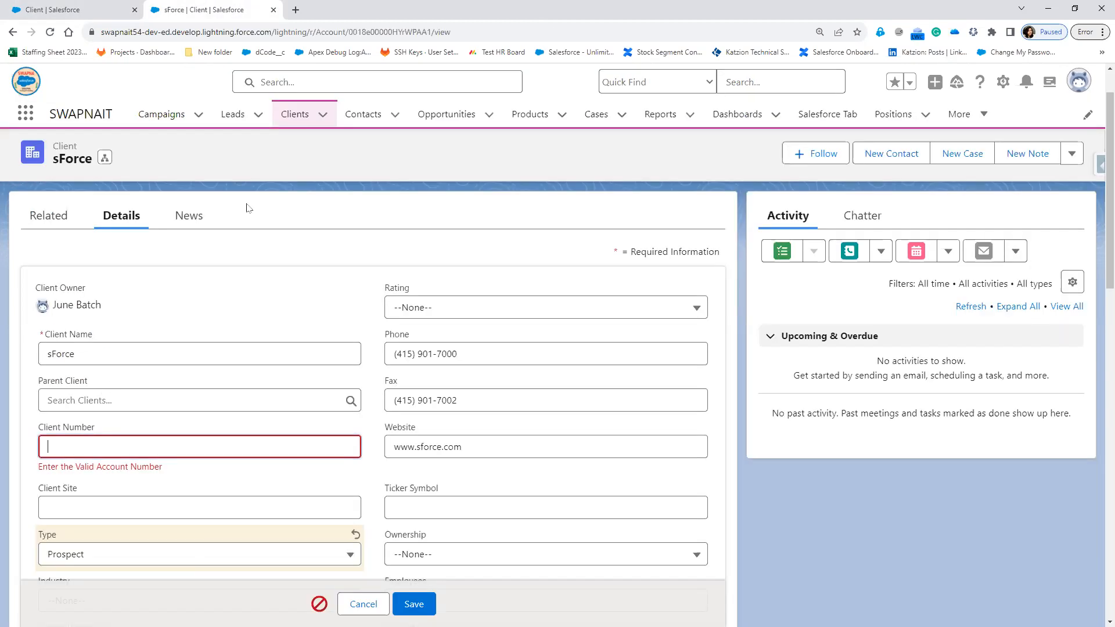
{"action": "left_click", "coordinate": [296, 119]}
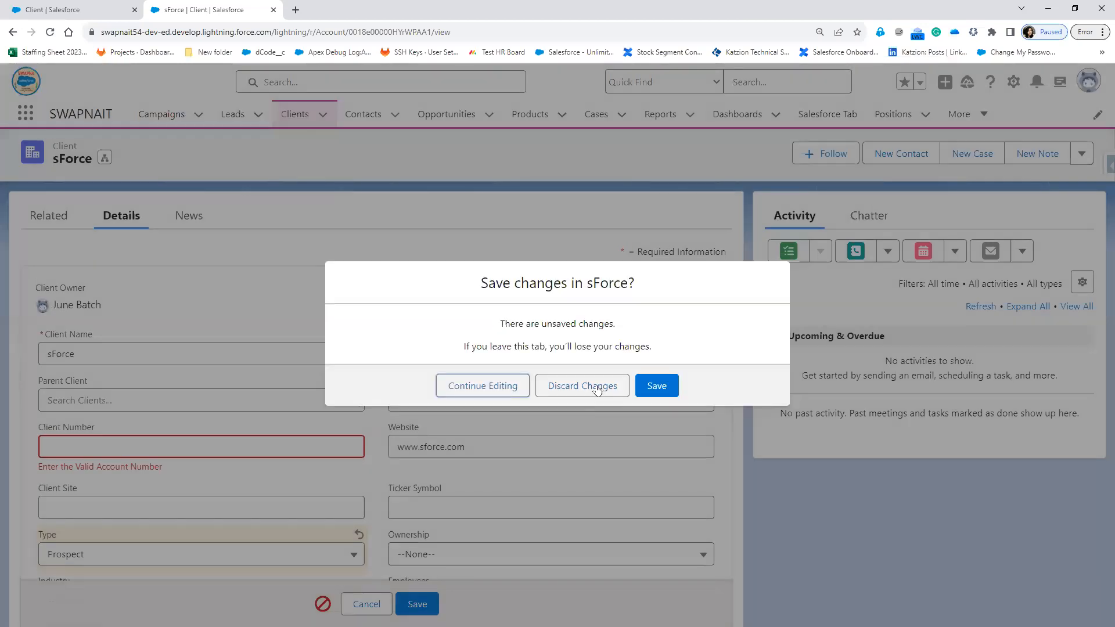
{"action": "left_click", "coordinate": [597, 388]}
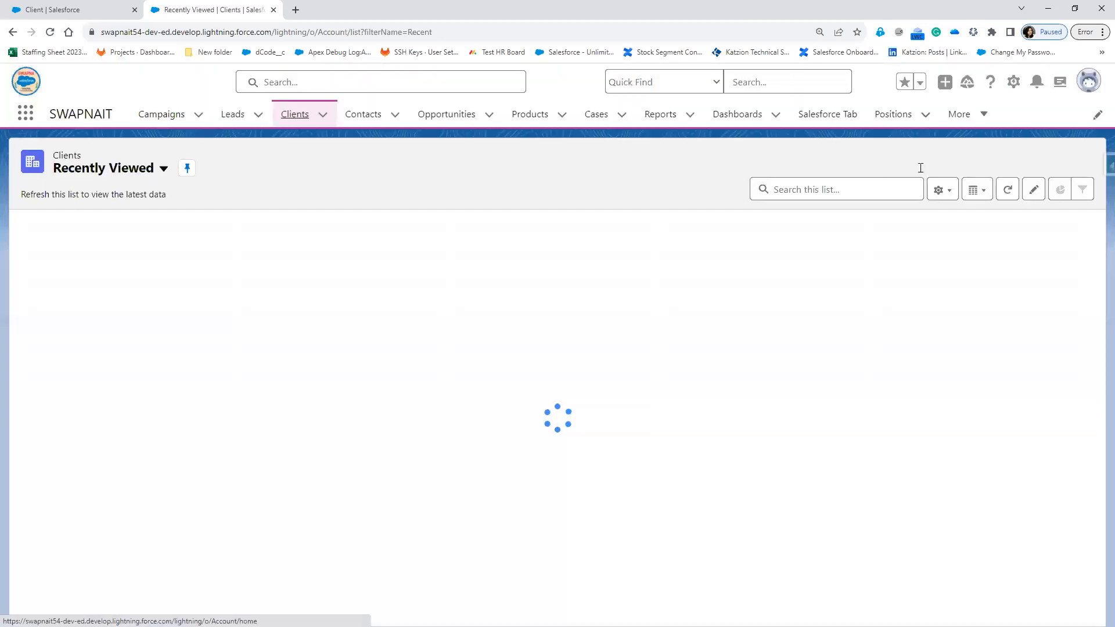
Try to save a new client named Validation with Client Number left blank, and cancel the form
{"action": "left_click", "coordinate": [1017, 163]}
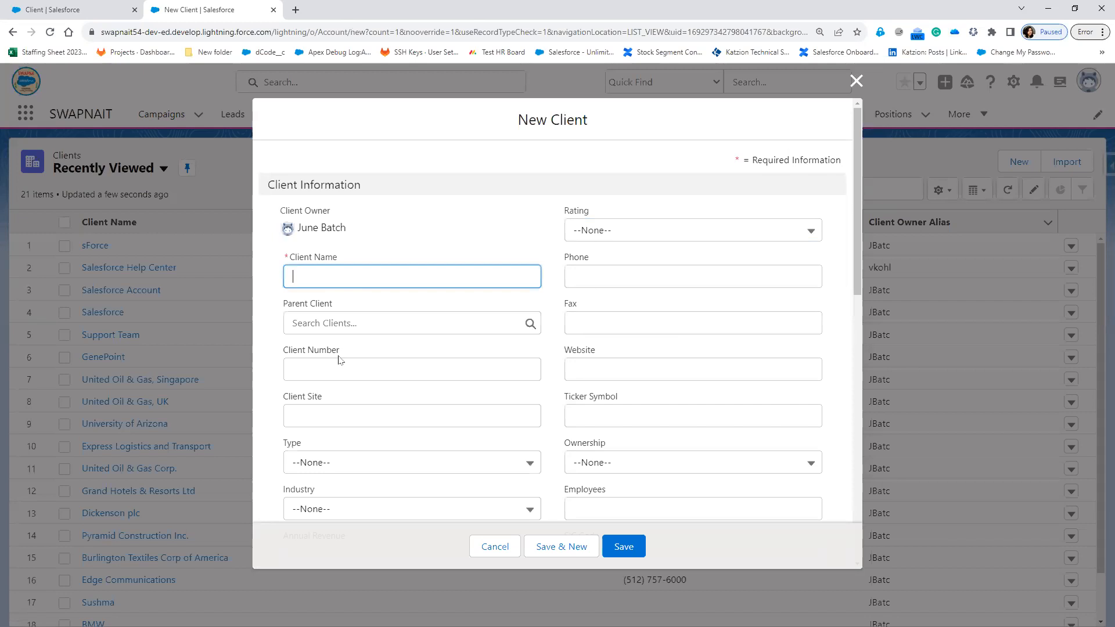
{"action": "type", "text": "Validation"}
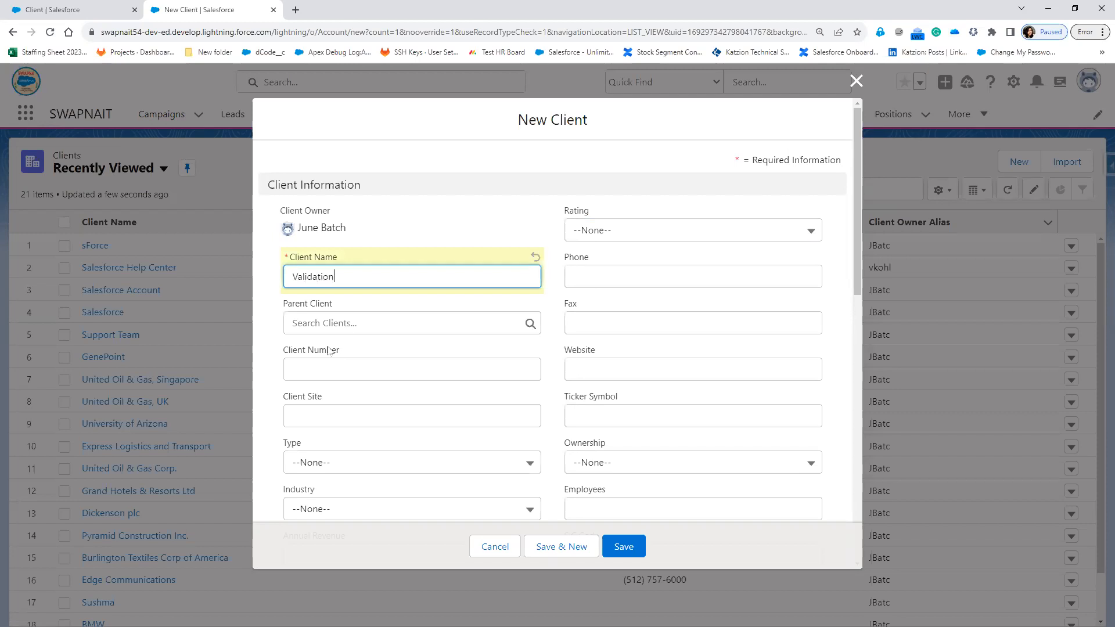
{"action": "left_click", "coordinate": [626, 546]}
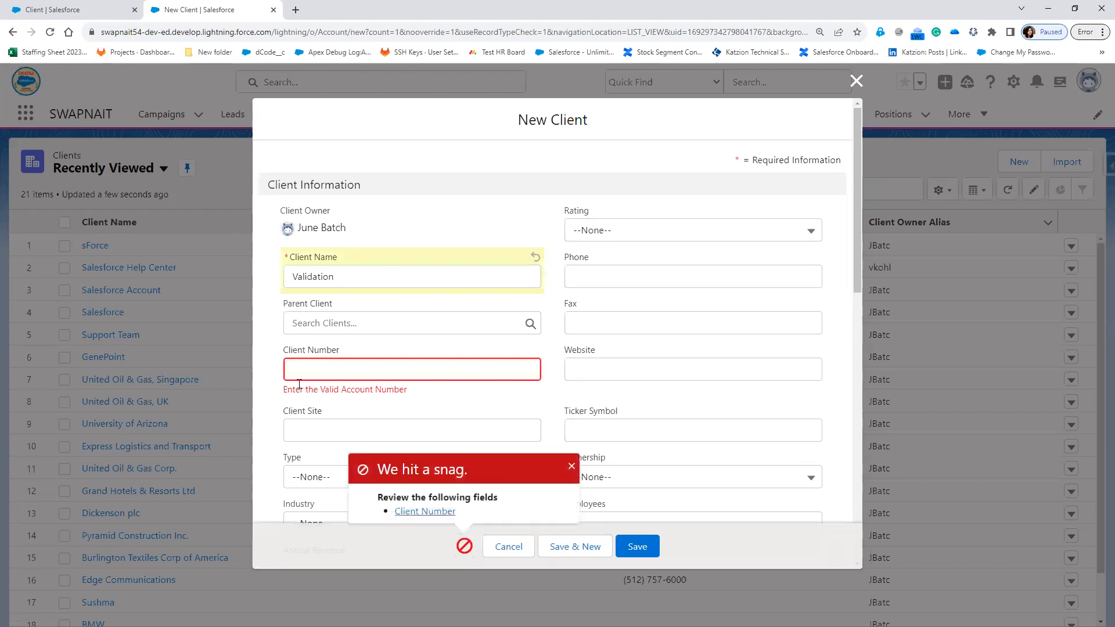
{"action": "left_click", "coordinate": [569, 466]}
{"action": "left_click", "coordinate": [504, 548]}
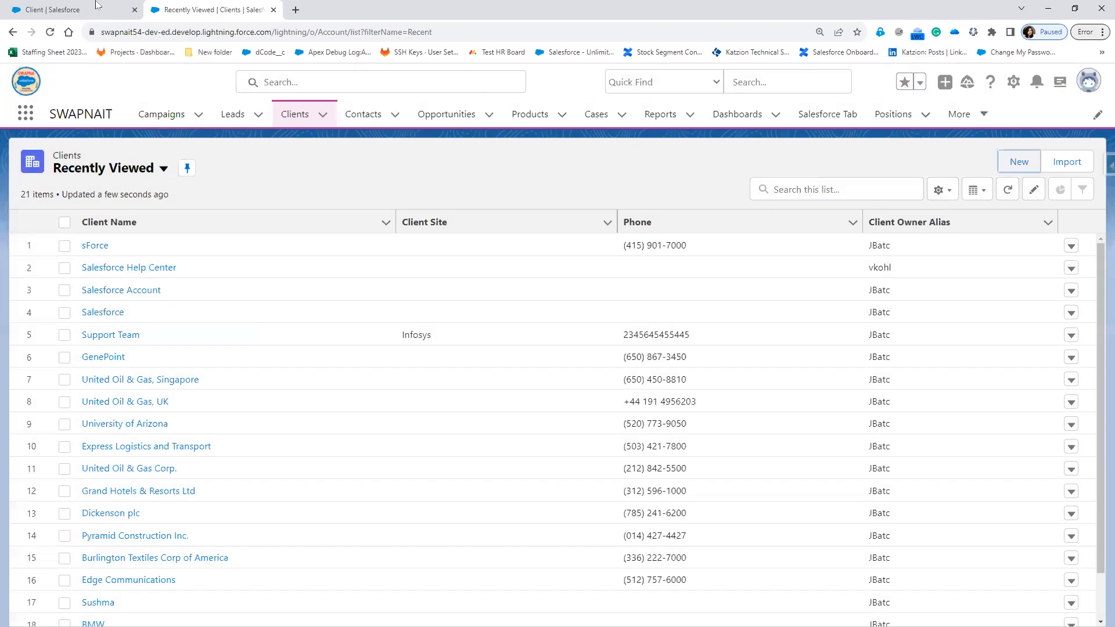
Edit the account number validation rule and insert ISNEW() followed by a comma on its own line before the ISBLANK condition
{"action": "left_click", "coordinate": [98, 8]}
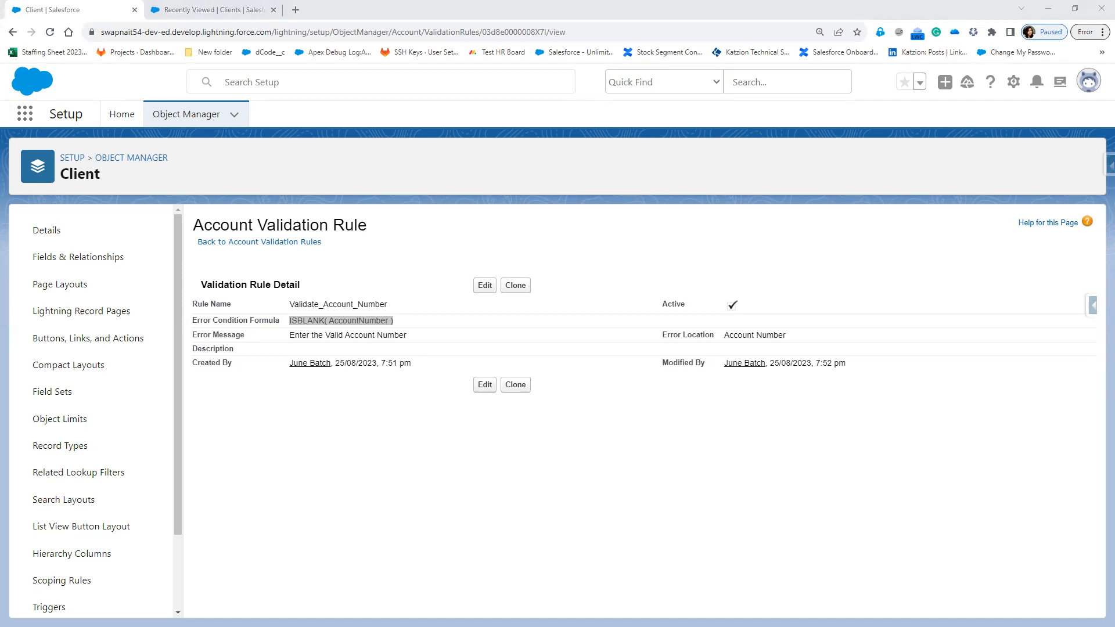
{"action": "left_click", "coordinate": [486, 287]}
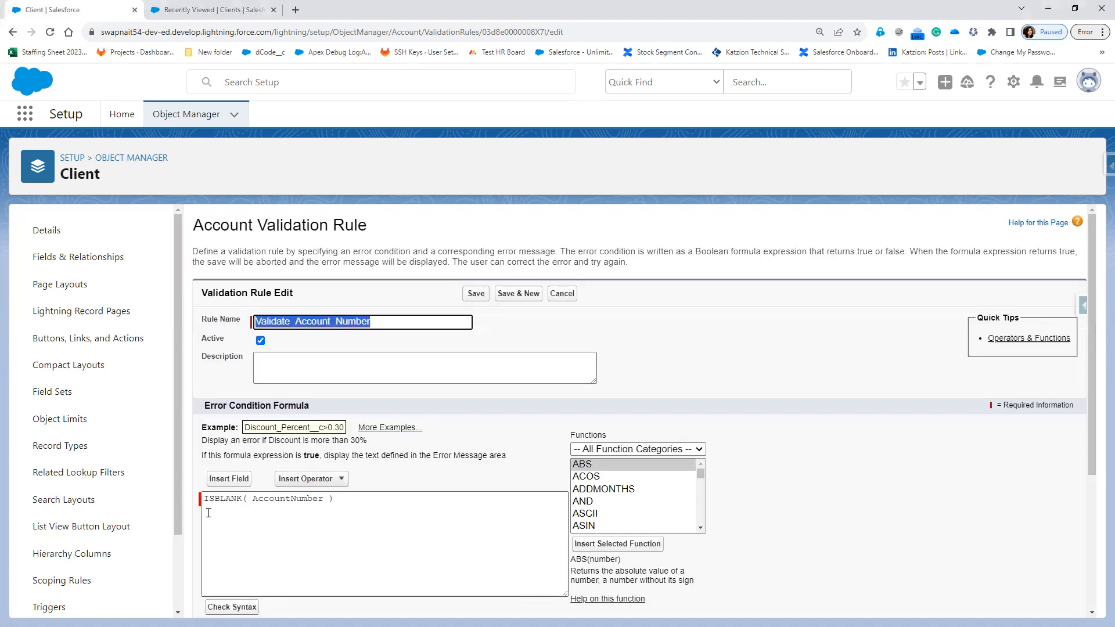
{"action": "left_click", "coordinate": [206, 503]}
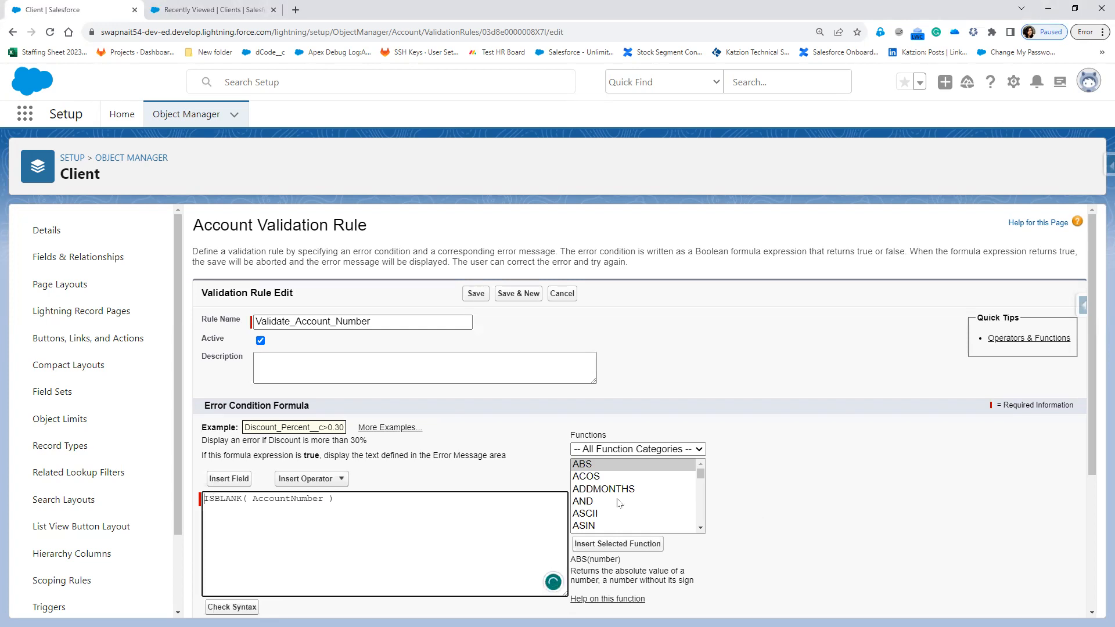
{"action": "scroll", "coordinate": [619, 503], "scroll_direction": "down", "scroll_amount": 6}
{"action": "scroll", "coordinate": [616, 503], "scroll_direction": "down", "scroll_amount": 5}
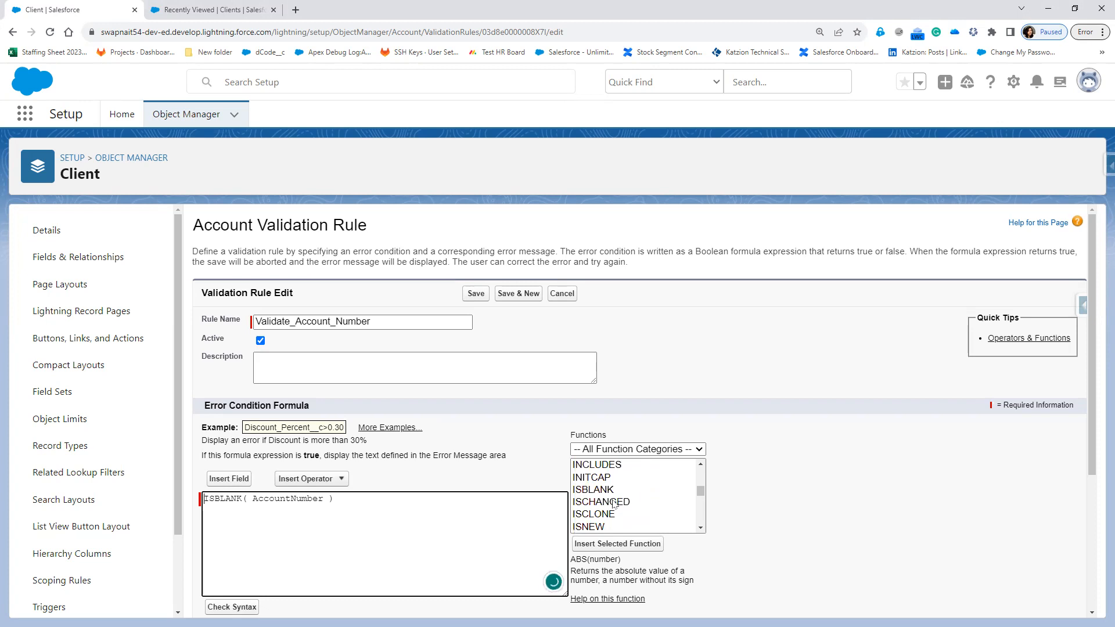
{"action": "left_click", "coordinate": [588, 528]}
{"action": "left_click", "coordinate": [204, 501]}
{"action": "left_click", "coordinate": [648, 549]}
{"action": "key", "text": "BackSpace"}
{"action": "type", "text": ","}
{"action": "key", "text": "Return"}
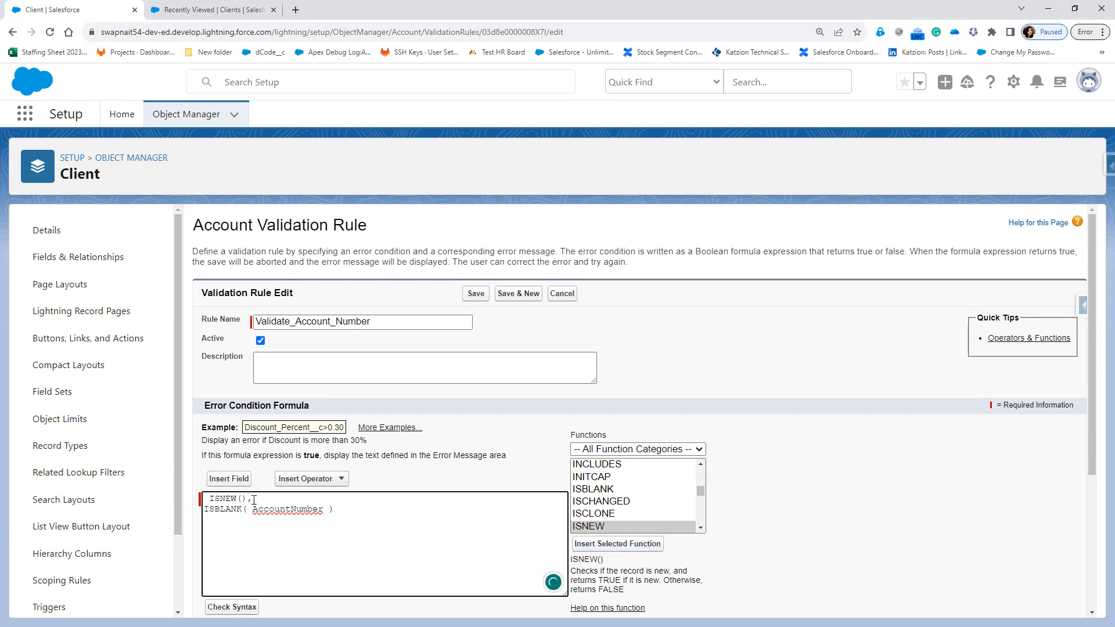
Remove the space before ISNEW() and check the syntax of the error condition formula
{"action": "left_click_drag", "start_coordinate": [254, 499], "coordinate": [203, 499]}
{"action": "left_click_drag", "start_coordinate": [334, 510], "coordinate": [202, 510]}
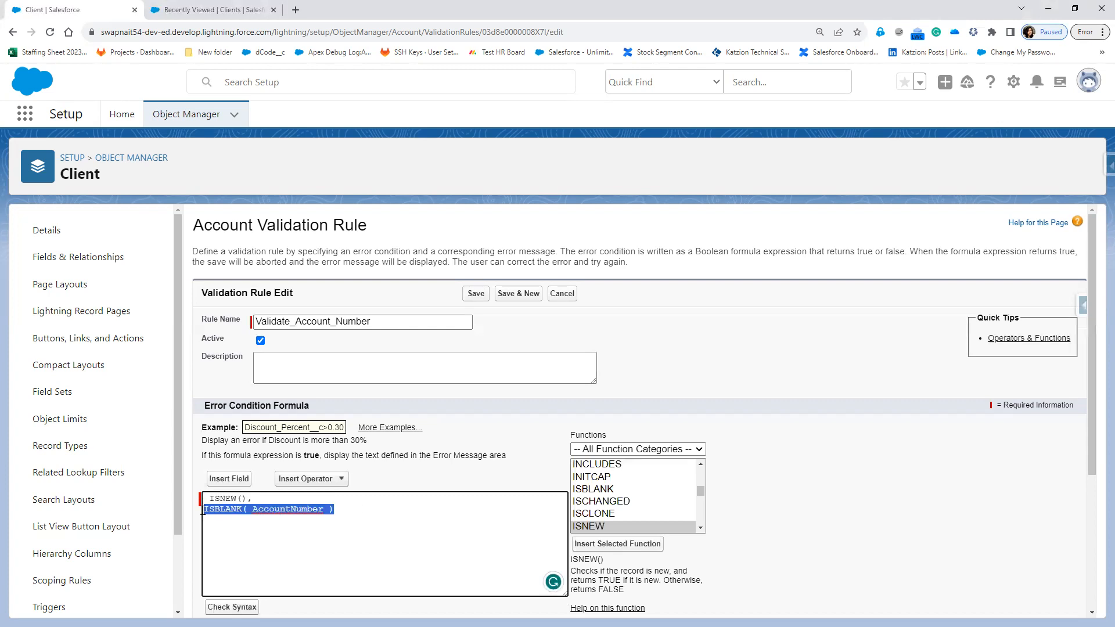
{"action": "left_click", "coordinate": [352, 527]}
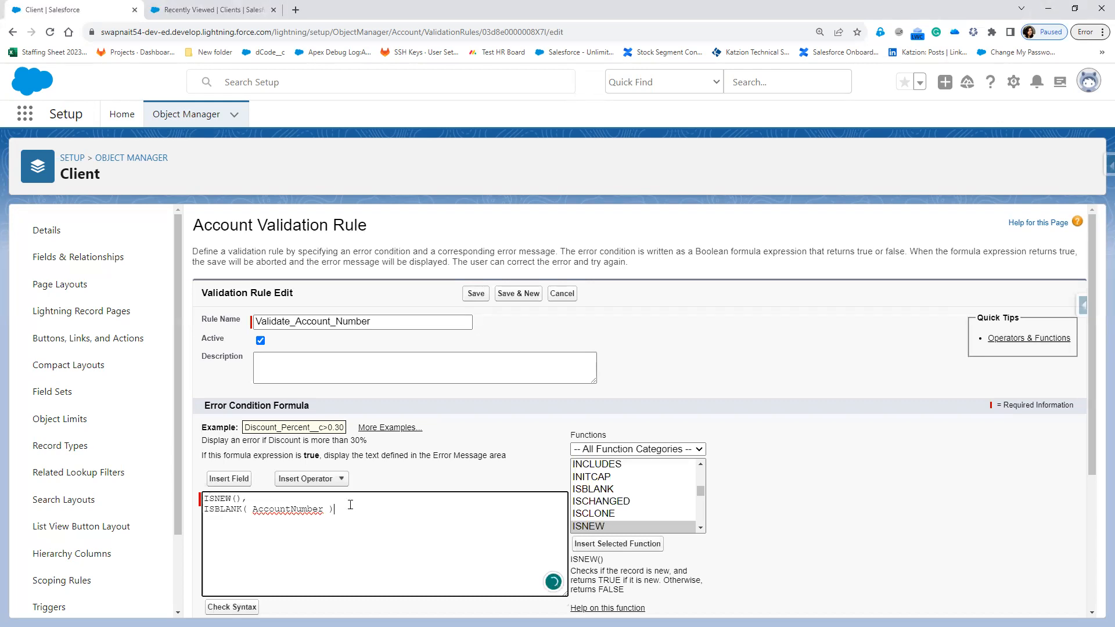
{"action": "key", "text": "ctrl+a"}
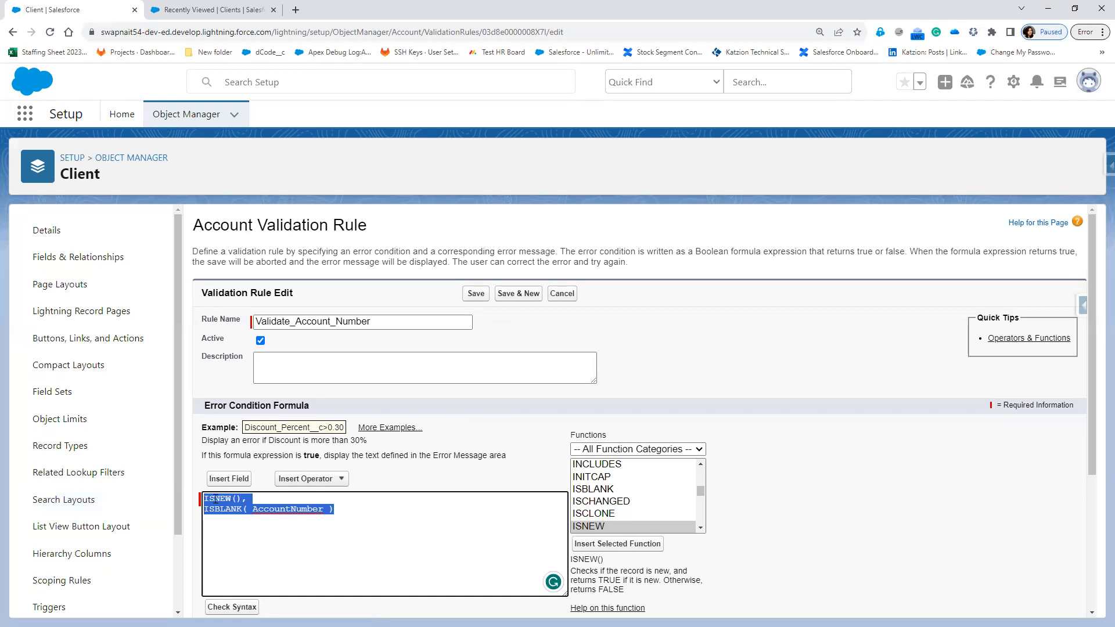
{"action": "left_click", "coordinate": [294, 499]}
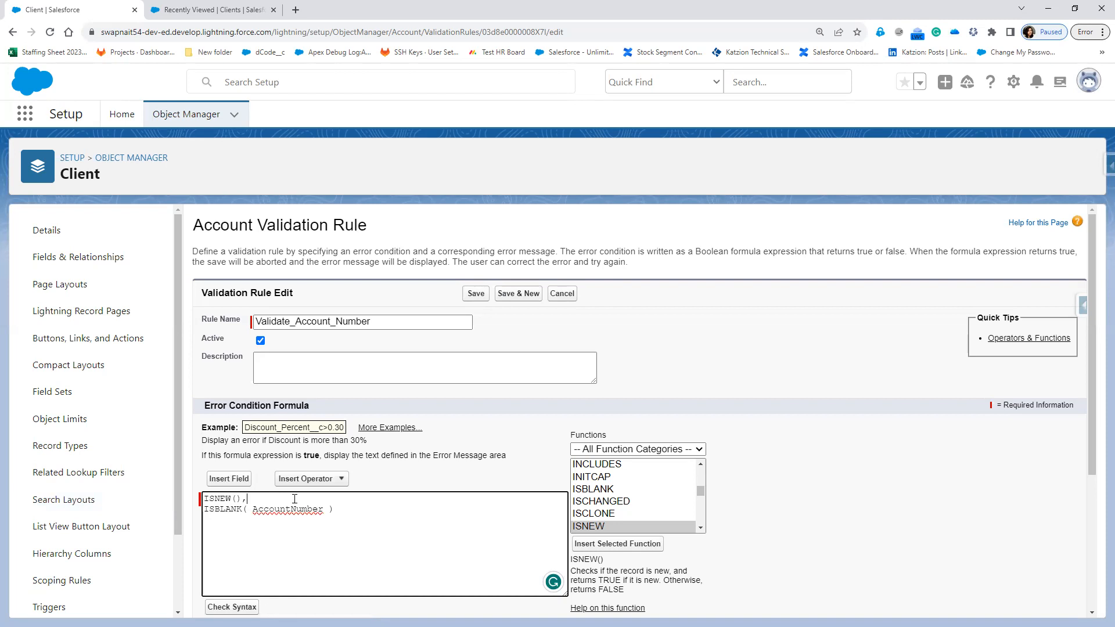
{"action": "scroll", "coordinate": [229, 578], "scroll_direction": "down", "scroll_amount": 1}
{"action": "left_click", "coordinate": [232, 549]}
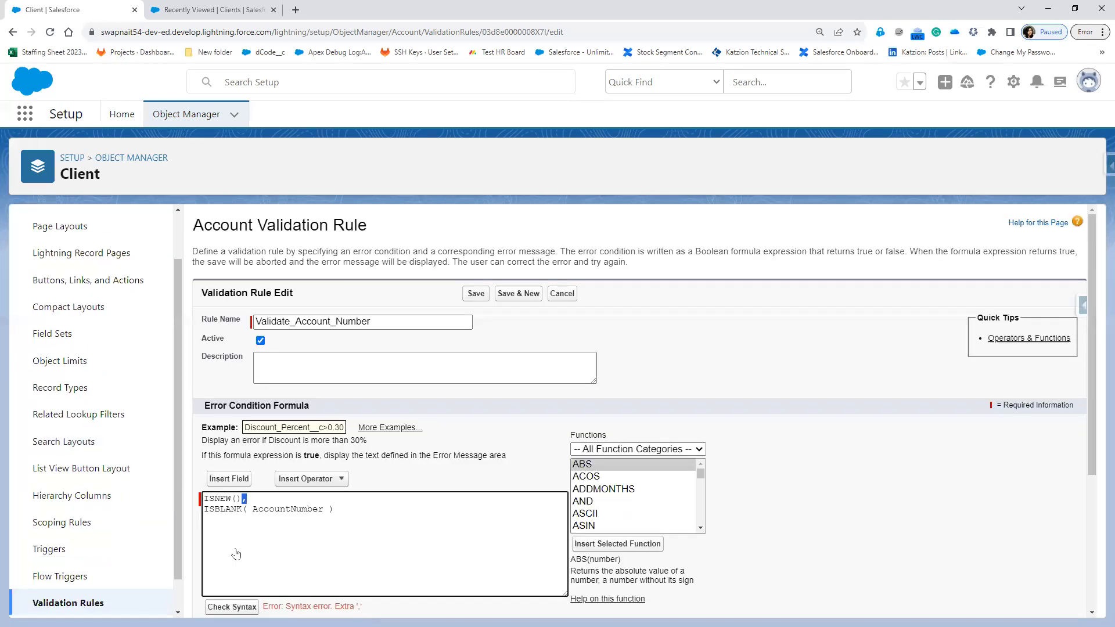
Examine the syntax check message against the comma and the ISNEW and ISBLANK conditions in the formula
{"action": "scroll", "coordinate": [273, 522], "scroll_direction": "down", "scroll_amount": 2}
{"action": "left_click", "coordinate": [306, 491]}
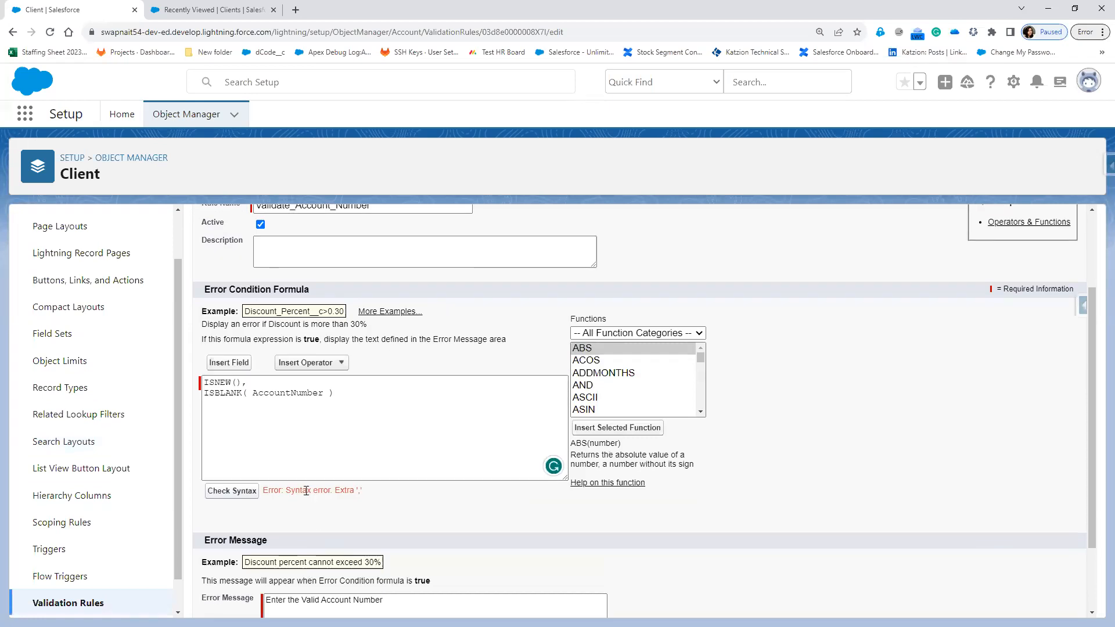
{"action": "left_click_drag", "start_coordinate": [306, 491], "coordinate": [362, 491]}
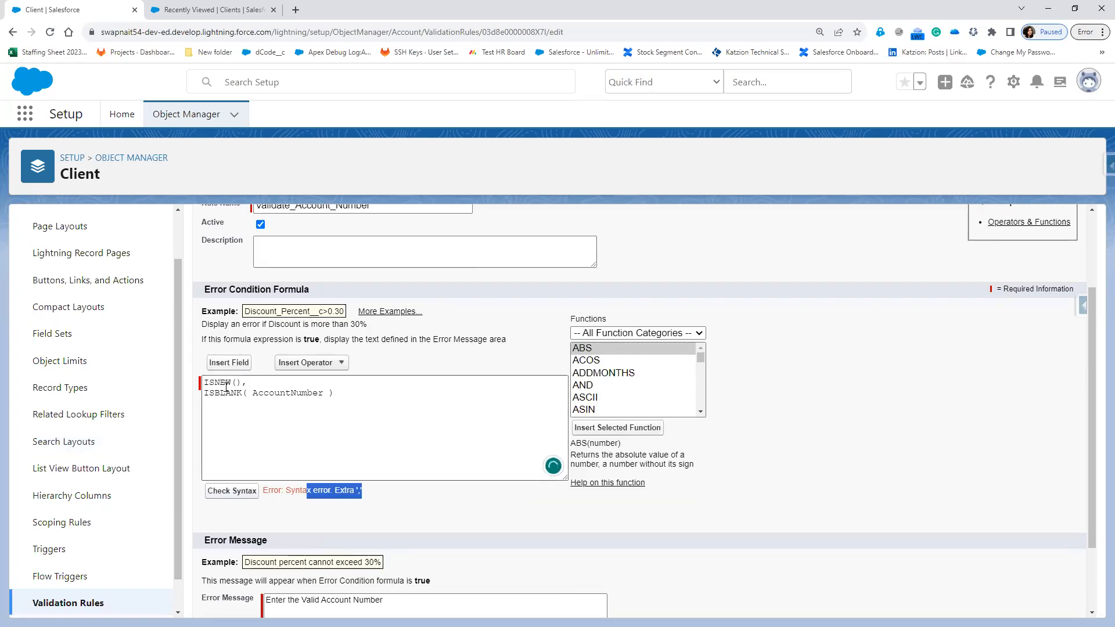
{"action": "left_click_drag", "start_coordinate": [241, 383], "coordinate": [251, 382]}
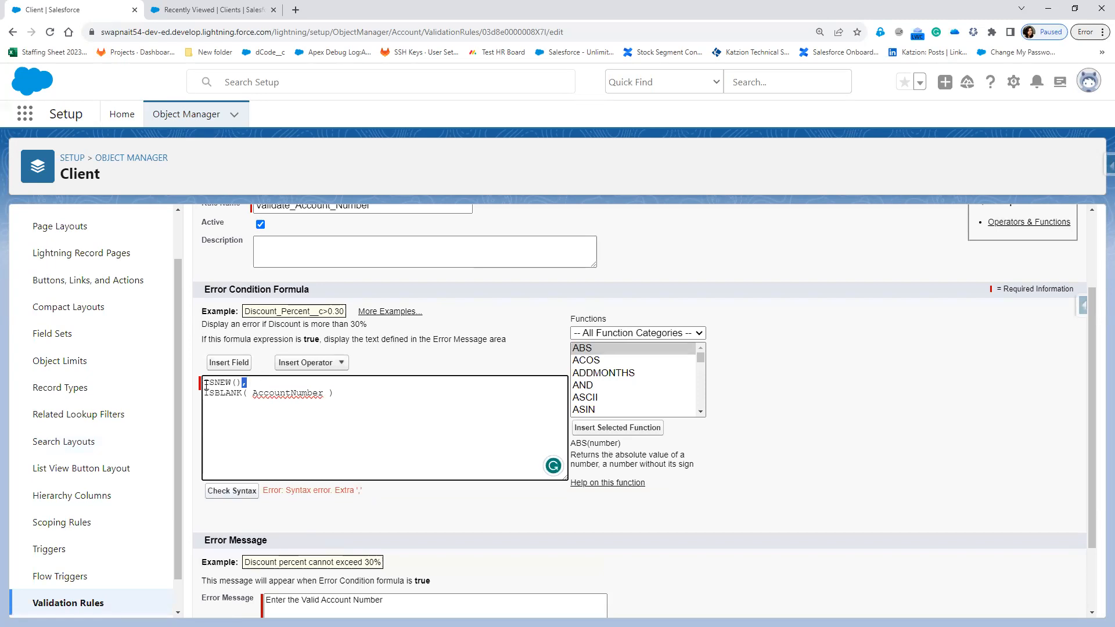
{"action": "double_click", "coordinate": [325, 402]}
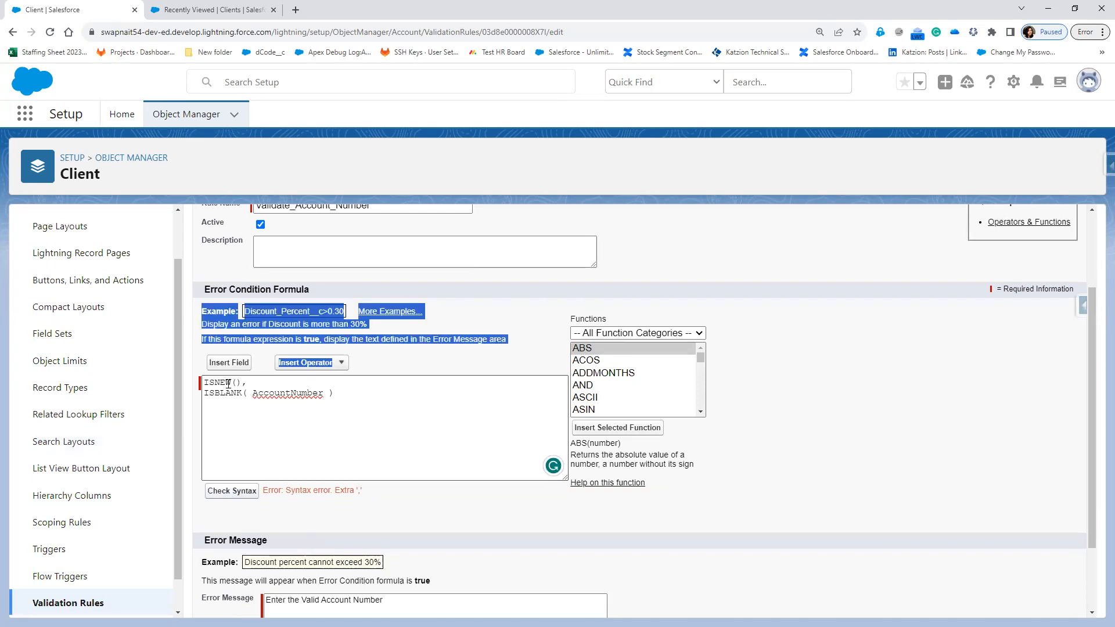
{"action": "double_click", "coordinate": [229, 383]}
{"action": "left_click_drag", "start_coordinate": [370, 429], "coordinate": [169, 397]}
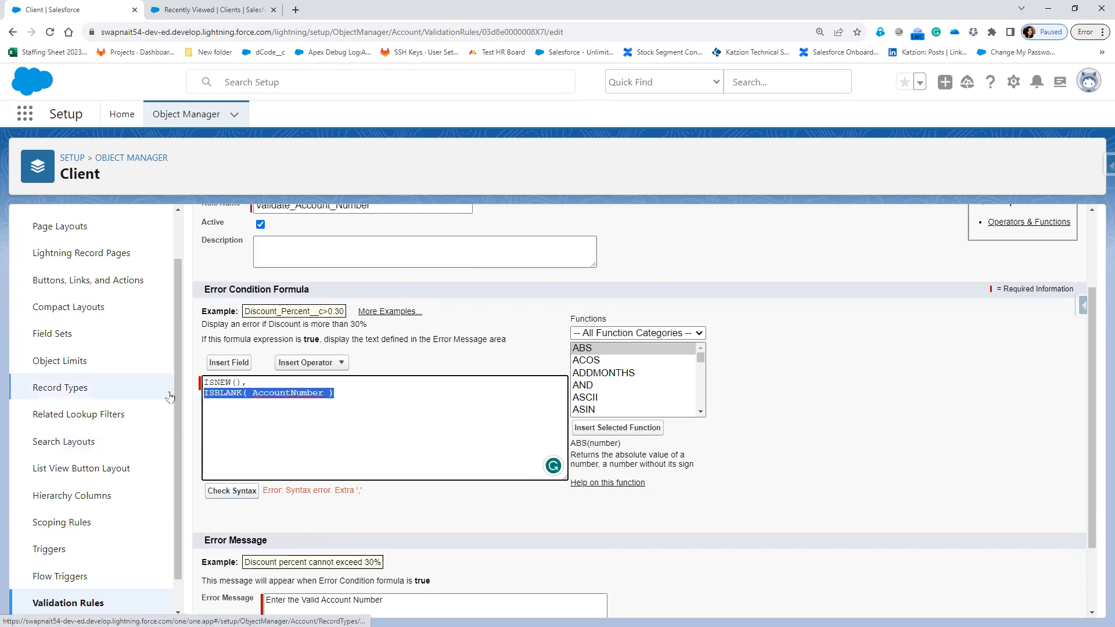
Wrap both conditions in an AND function as AND(ISNEW(), ISBLANK( AccountNumber )) and check the formula's syntax again
{"action": "left_click", "coordinate": [205, 382]}
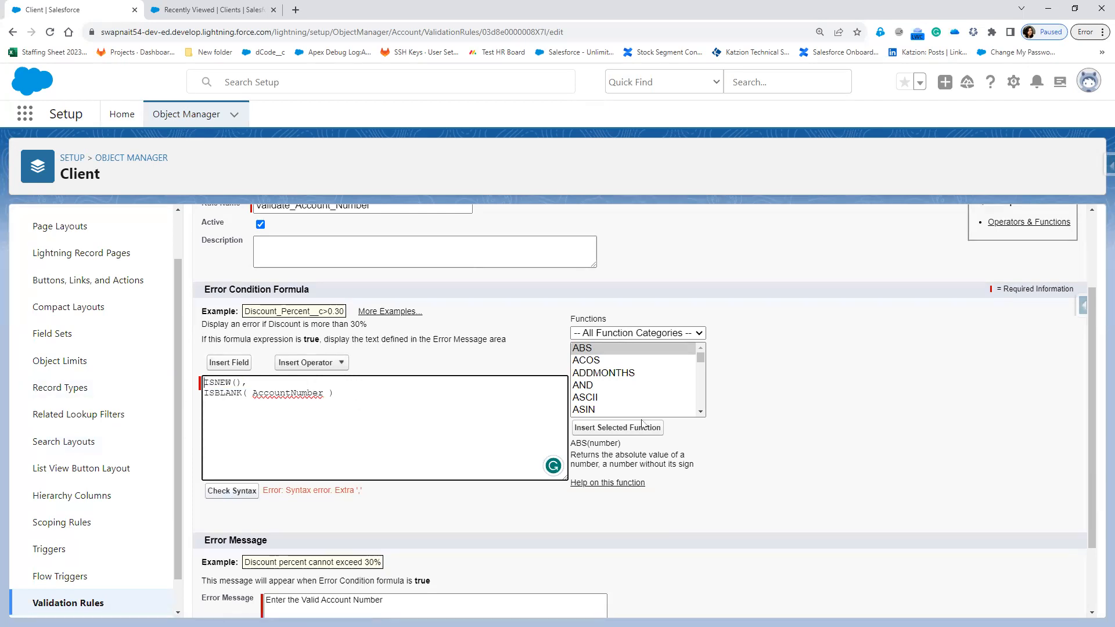
{"action": "left_click", "coordinate": [608, 387]}
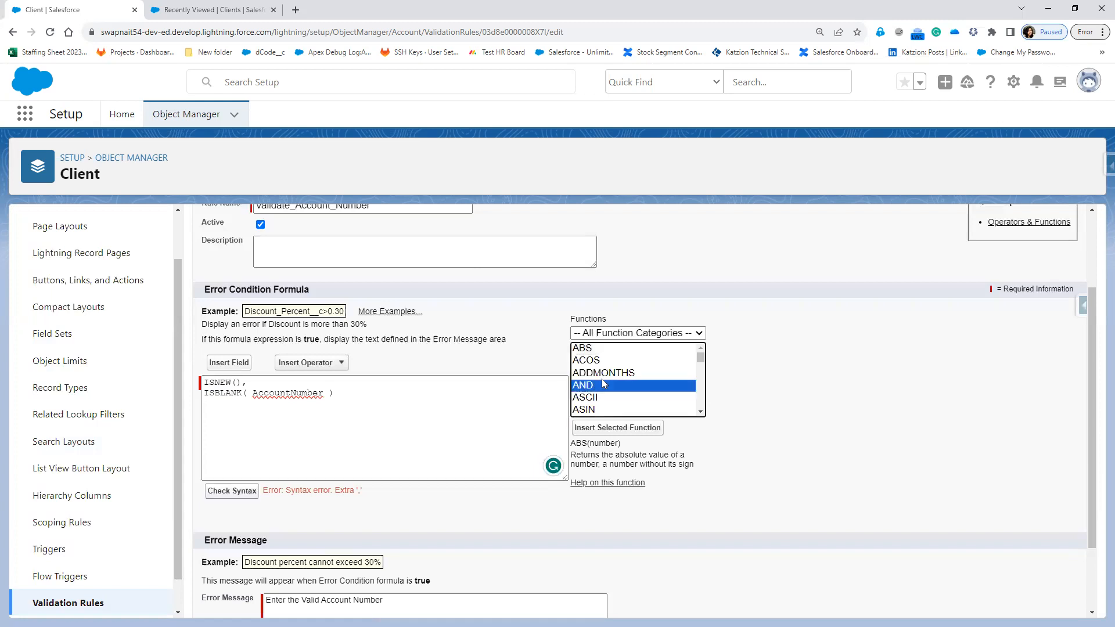
{"action": "left_click", "coordinate": [604, 428]}
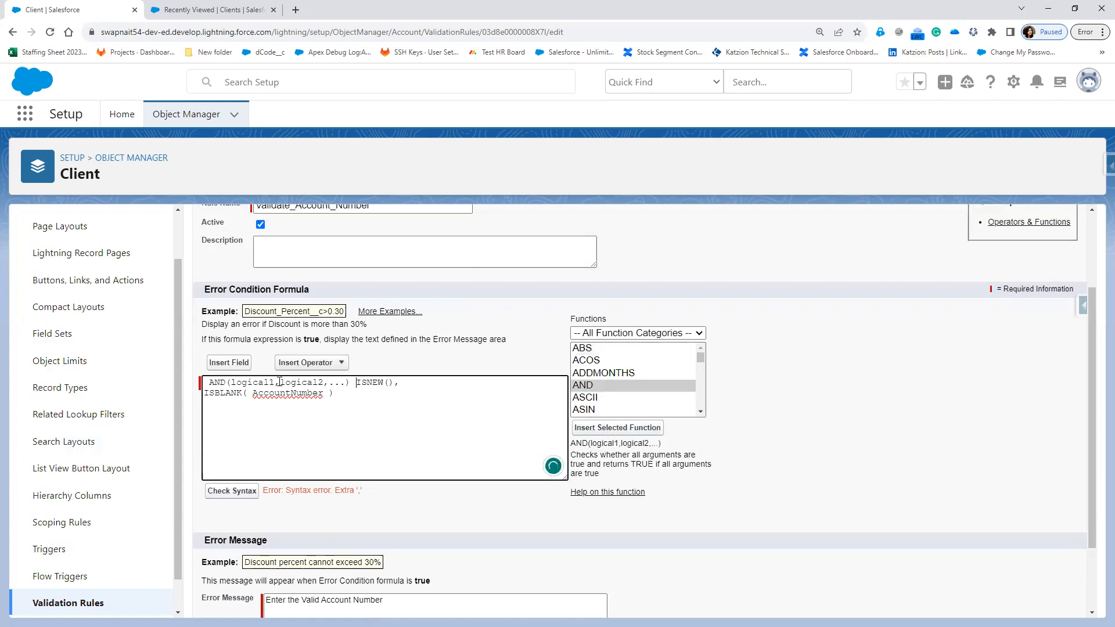
{"action": "left_click_drag", "start_coordinate": [234, 382], "coordinate": [353, 383]}
{"action": "key", "text": "BackSpace"}
{"action": "left_click", "coordinate": [355, 398]}
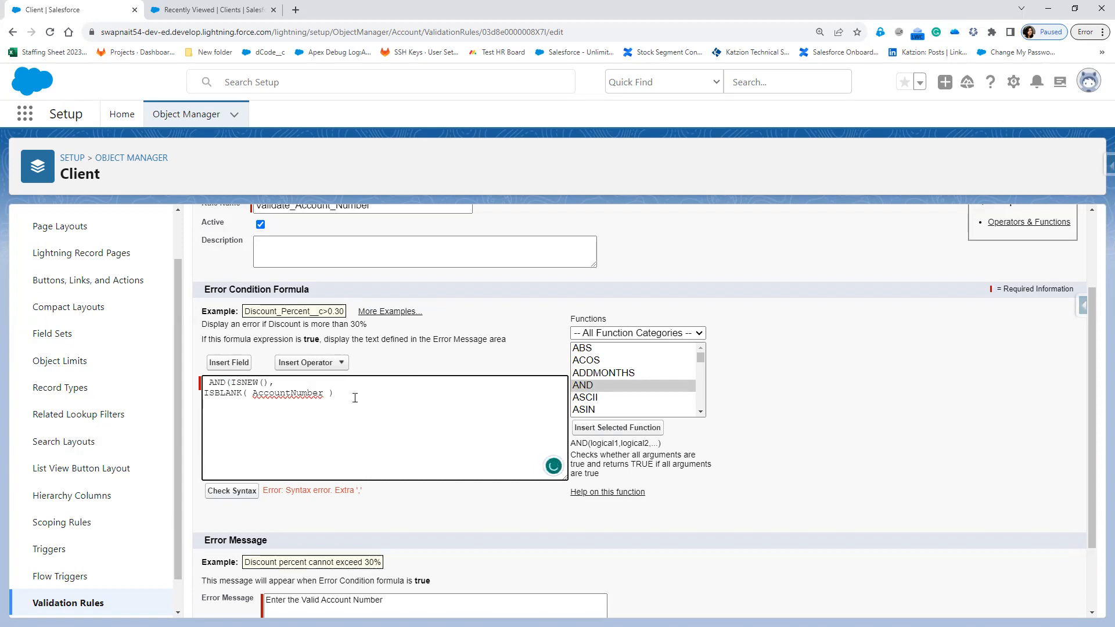
{"action": "type", "text": ")"}
{"action": "left_click", "coordinate": [237, 493]}
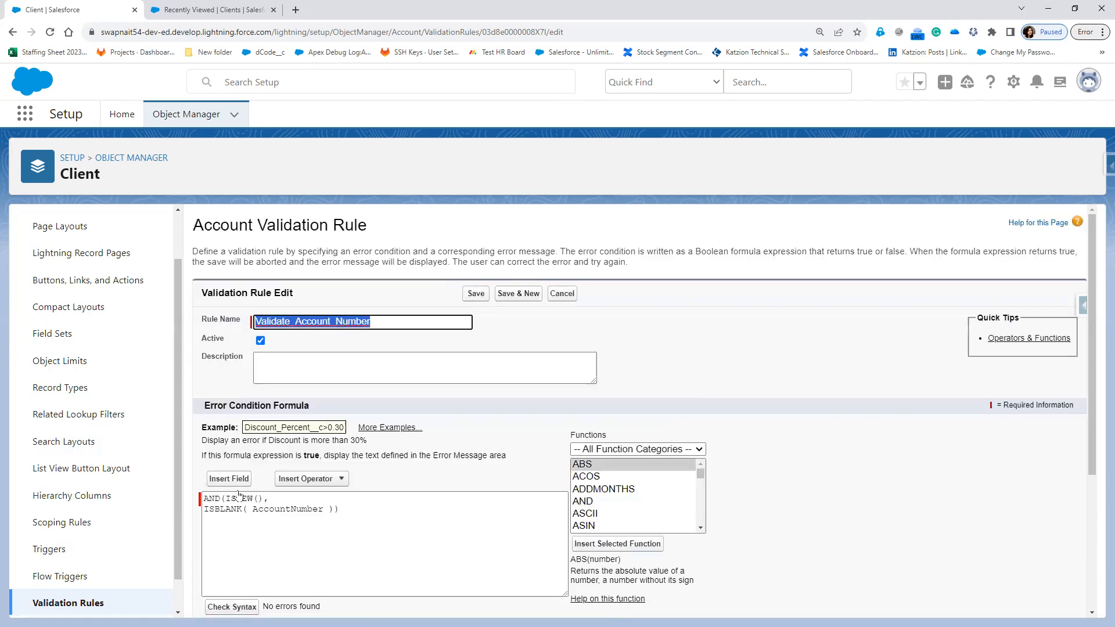
{"action": "scroll", "coordinate": [352, 556], "scroll_direction": "down", "scroll_amount": 2}
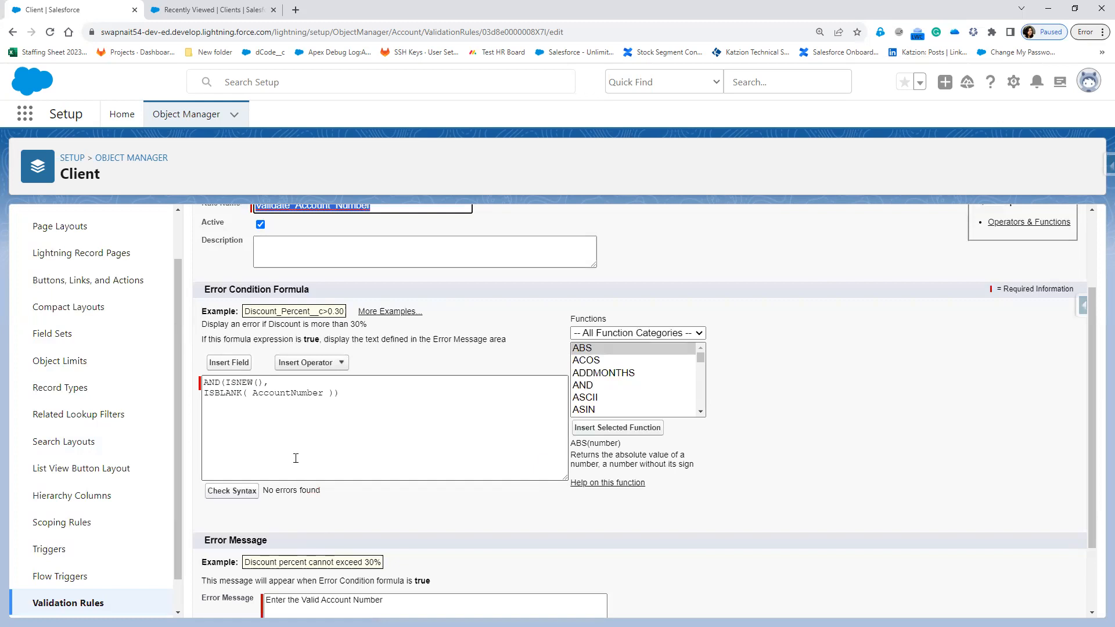
Save the account number validation rule with its combined ISNEW and ISBLANK condition
{"action": "scroll", "coordinate": [296, 559], "scroll_direction": "down", "scroll_amount": 2}
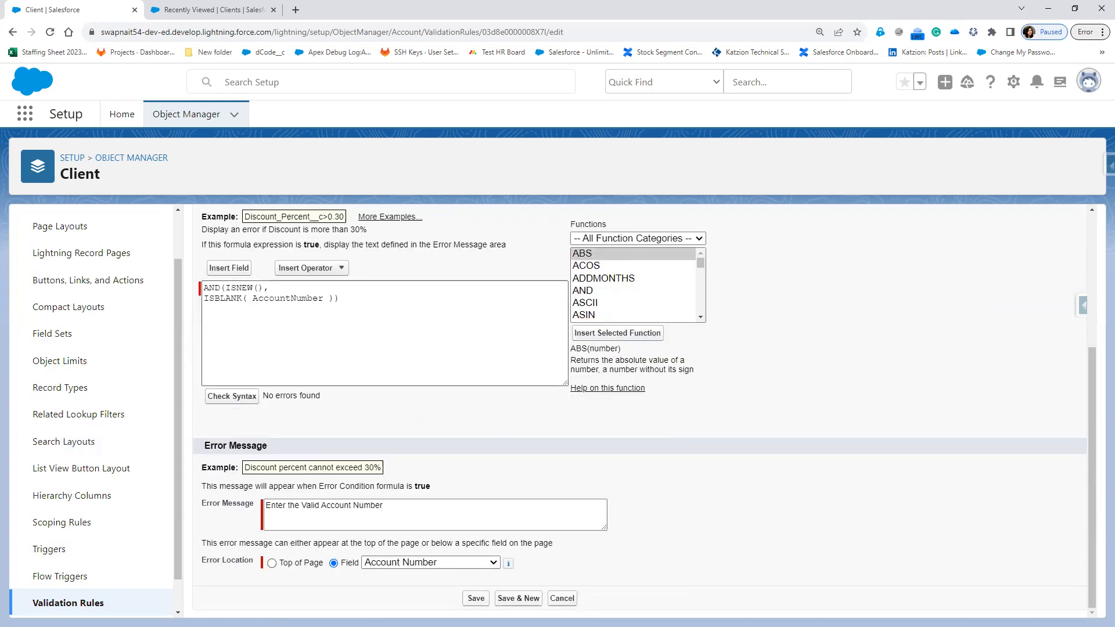
{"action": "left_click", "coordinate": [476, 598]}
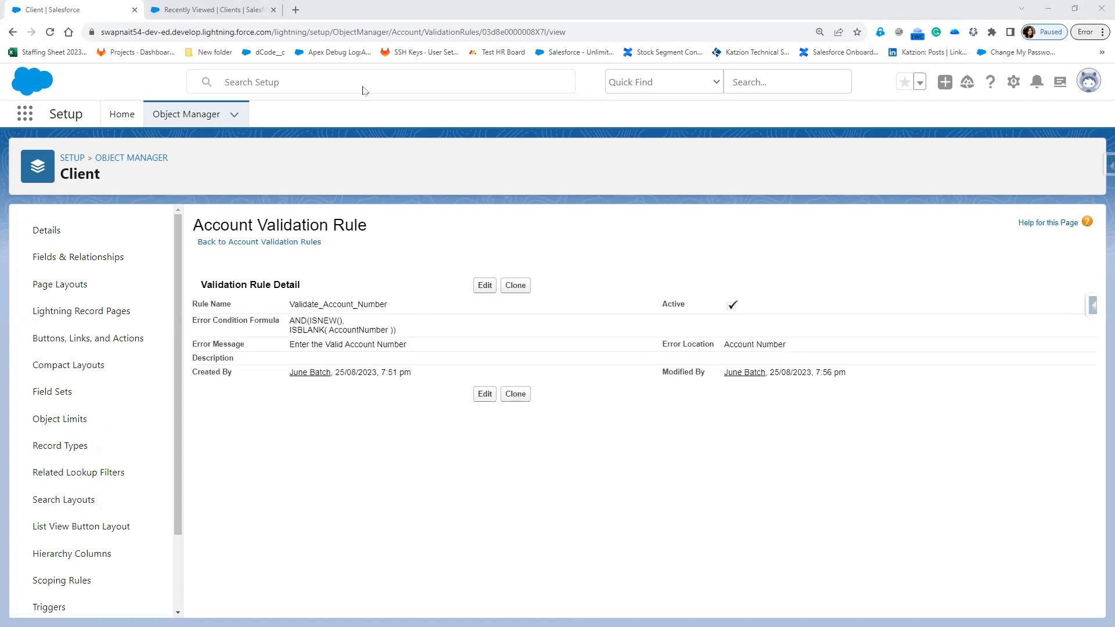
Check the details of the existing clients United Oil & Gas, Singapore, University of Arizona and Dickenson plc for a blank Client Number
{"action": "left_click", "coordinate": [220, 10]}
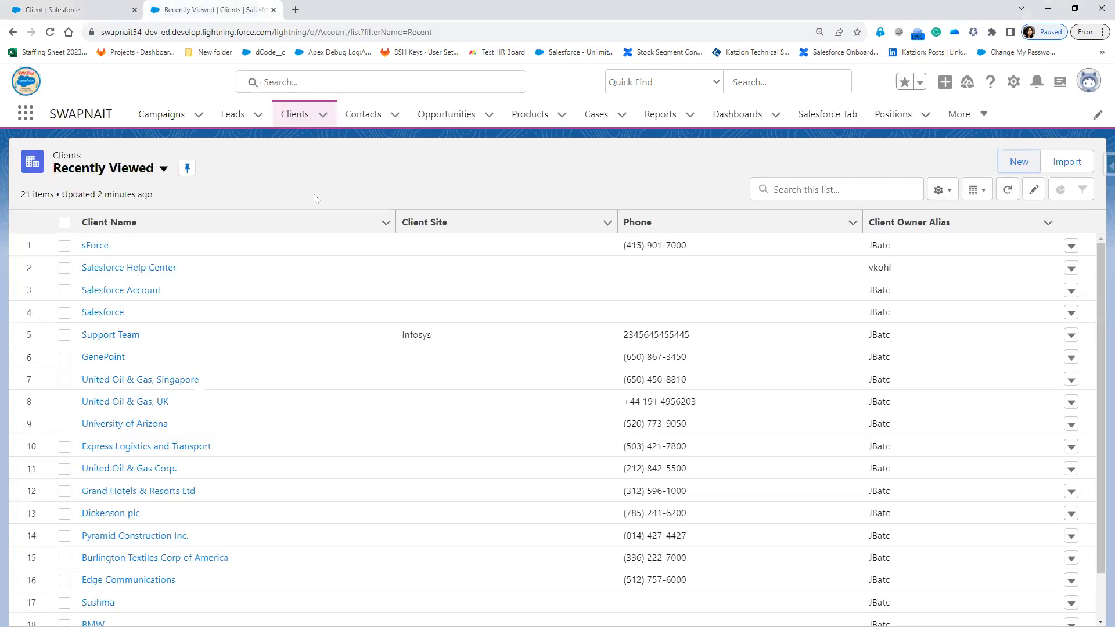
{"action": "left_click", "coordinate": [123, 380]}
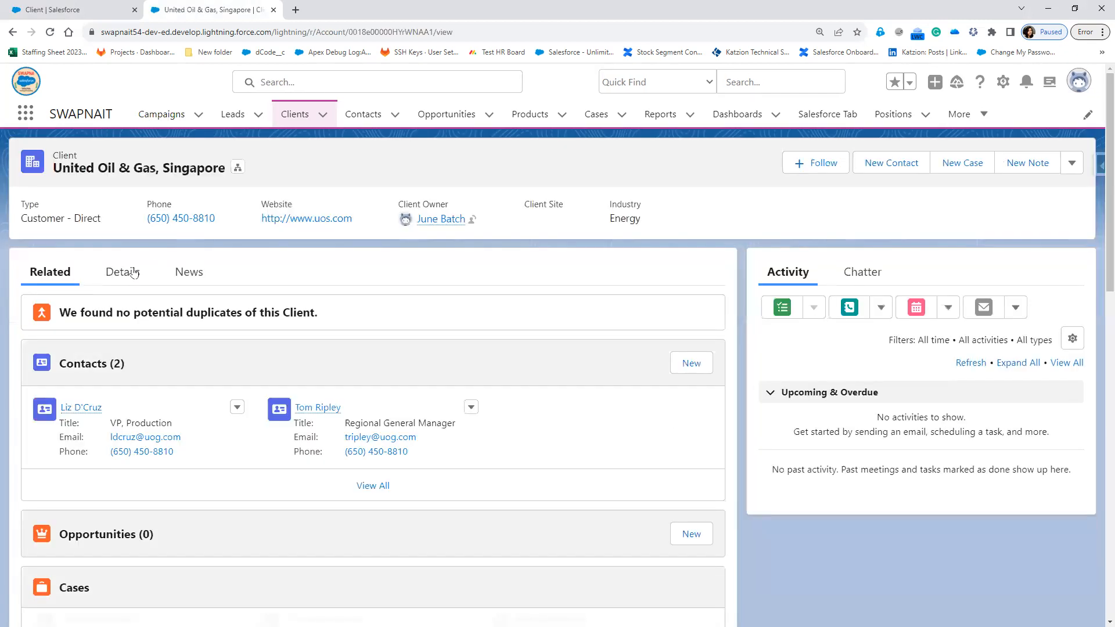
{"action": "left_click", "coordinate": [133, 273]}
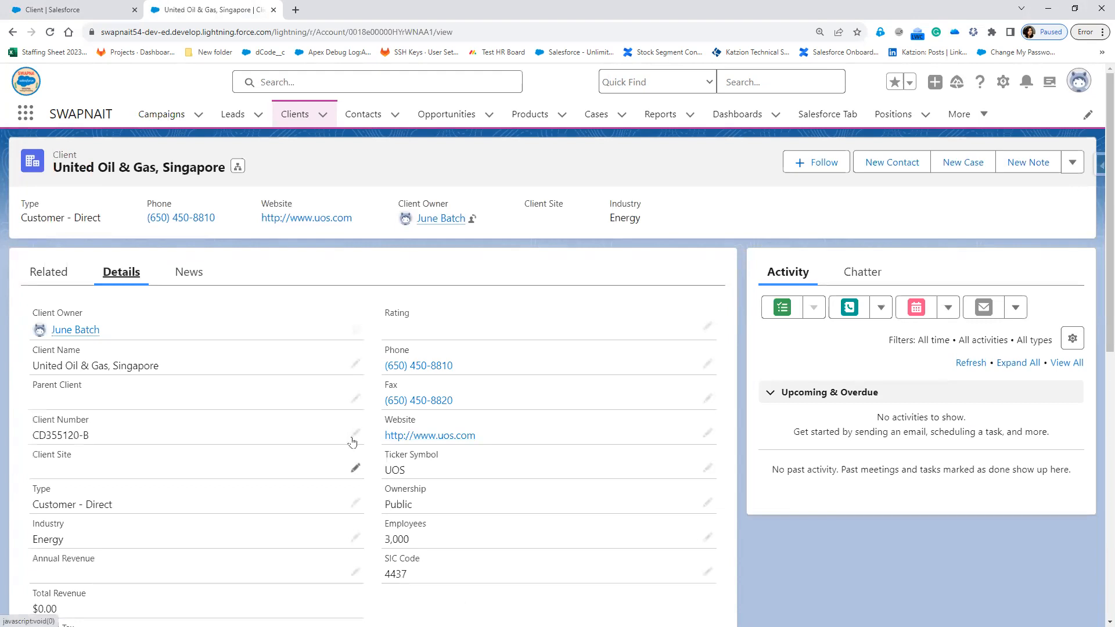
{"action": "left_click", "coordinate": [300, 118]}
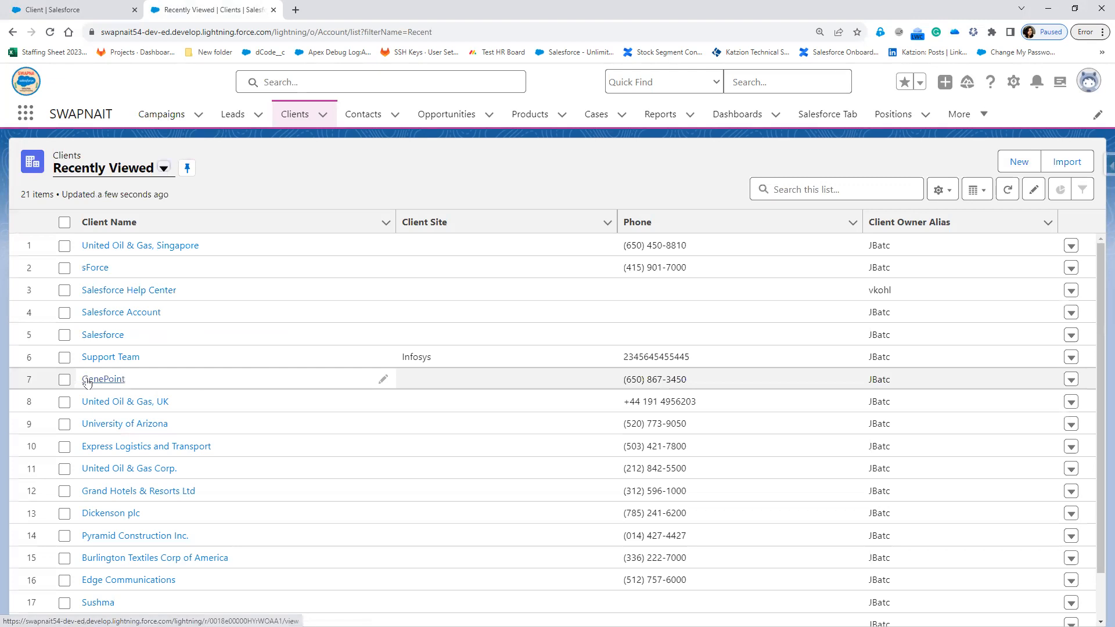
{"action": "left_click", "coordinate": [106, 427]}
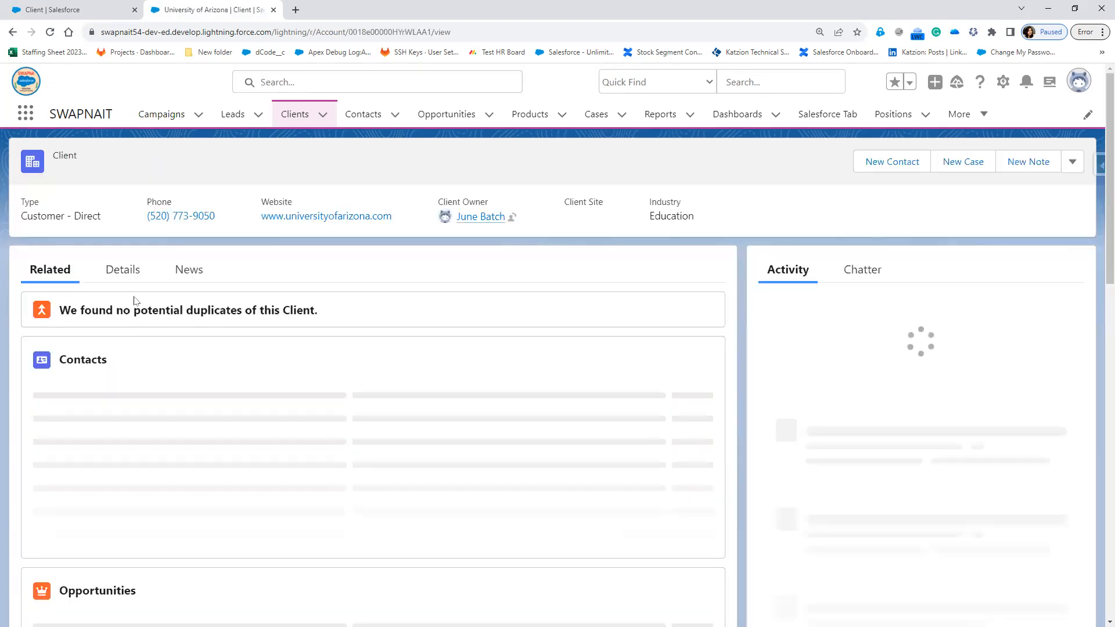
{"action": "left_click", "coordinate": [128, 277]}
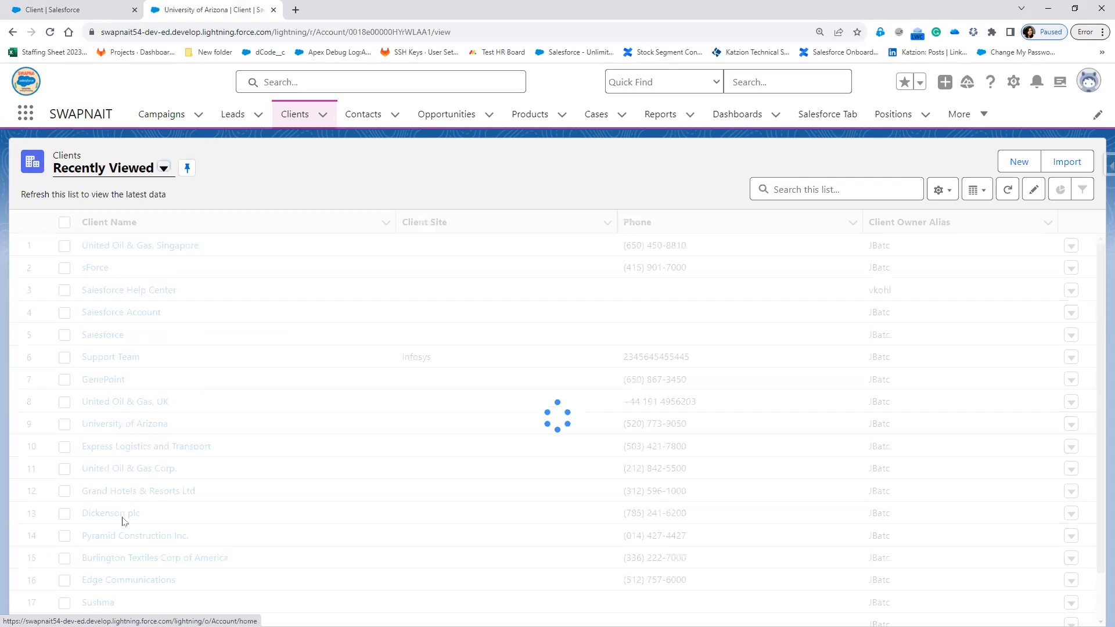
{"action": "left_click", "coordinate": [112, 515]}
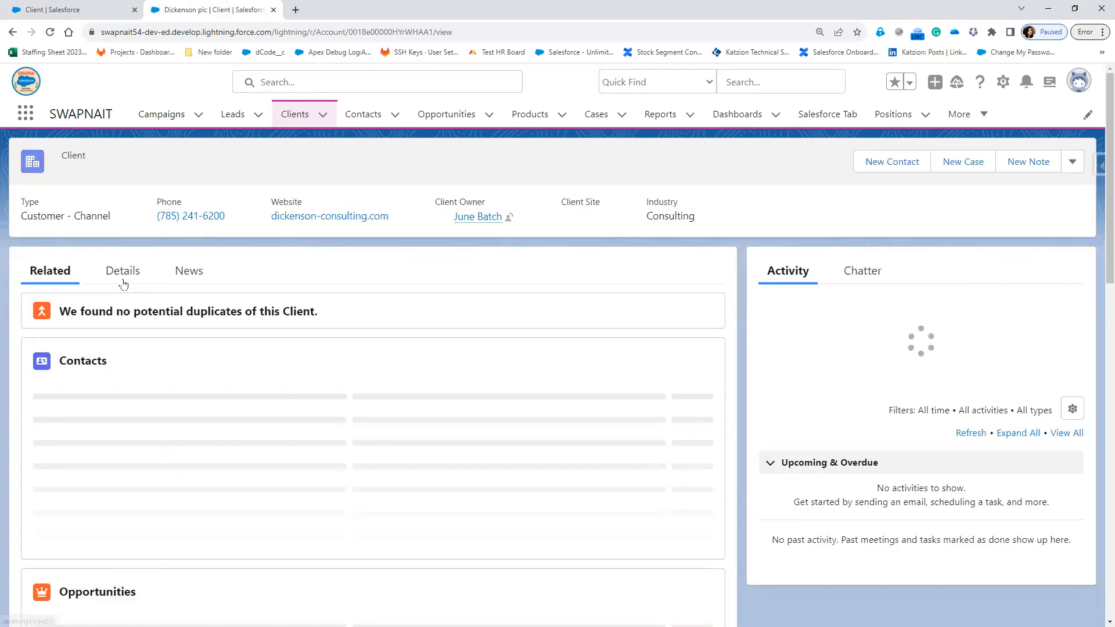
{"action": "left_click", "coordinate": [124, 284]}
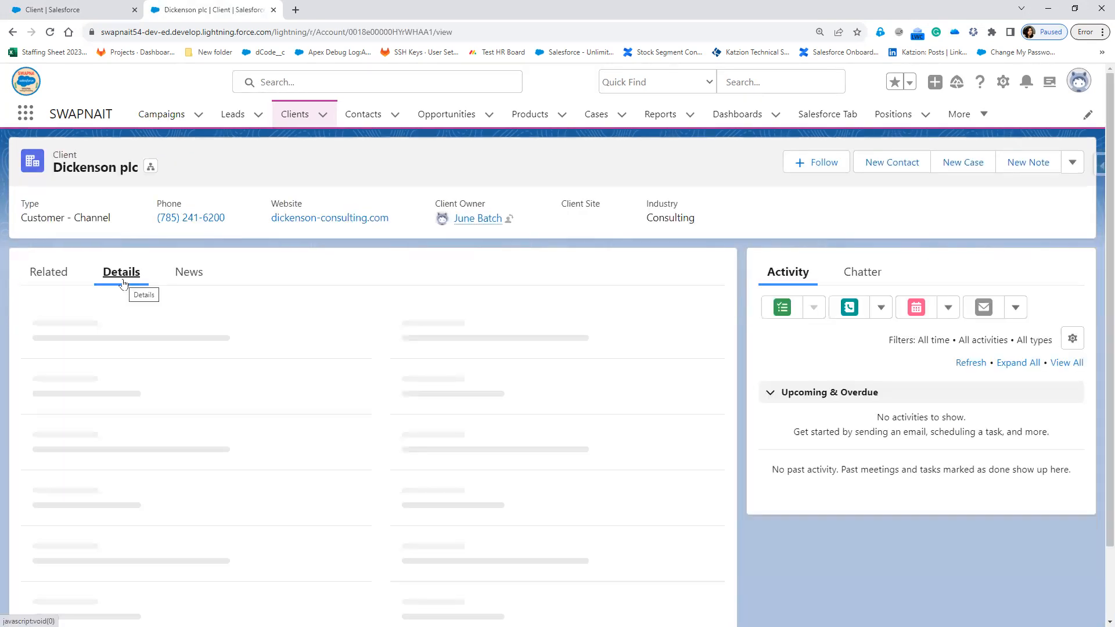
Set the Type of the existing client sForce to Prospect, leaving its Client Number blank, and save the record
{"action": "left_click", "coordinate": [289, 124]}
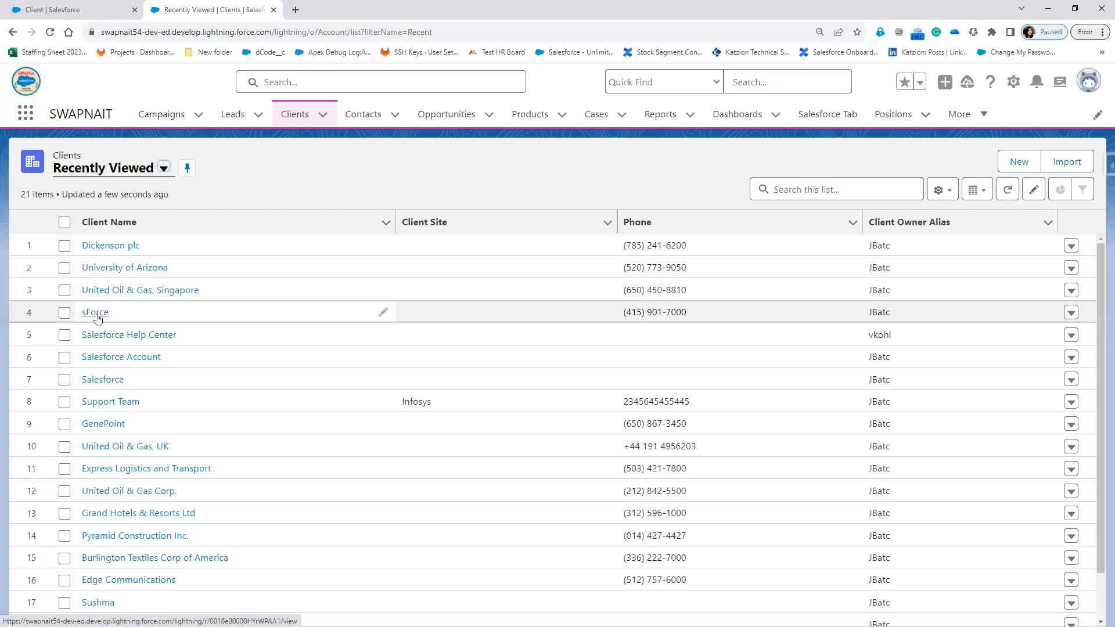
{"action": "left_click", "coordinate": [95, 314]}
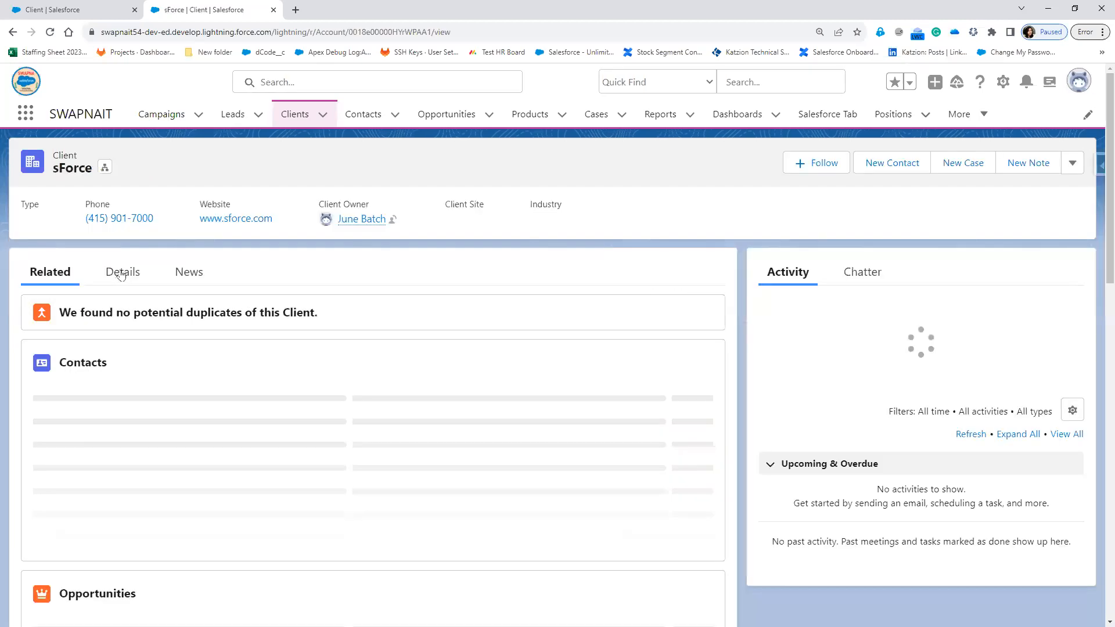
{"action": "left_click", "coordinate": [121, 274]}
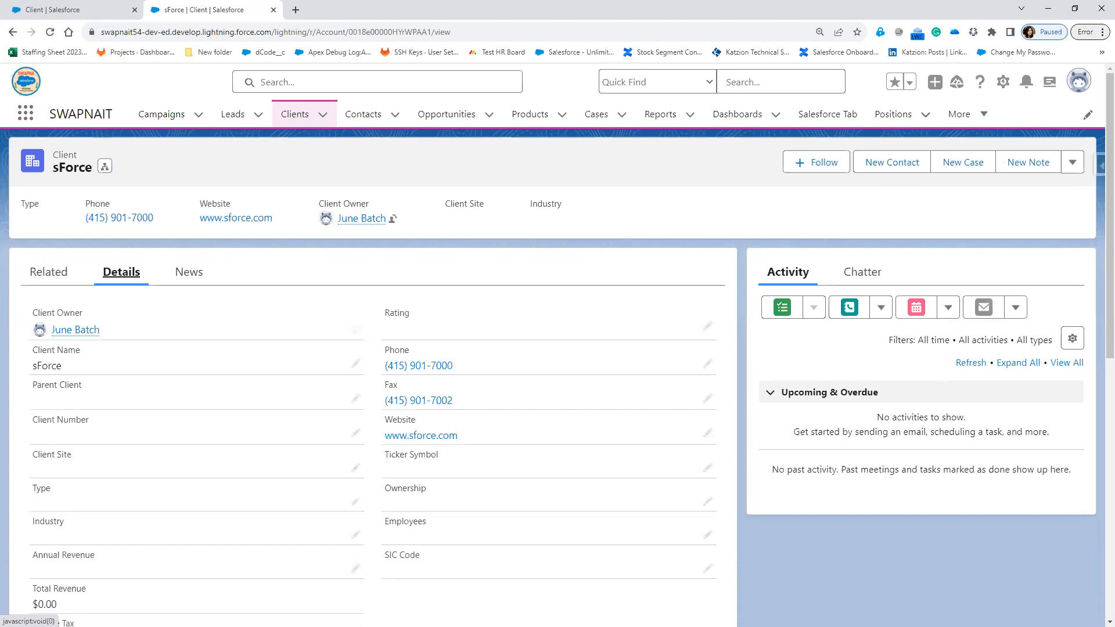
{"action": "left_click", "coordinate": [356, 503]}
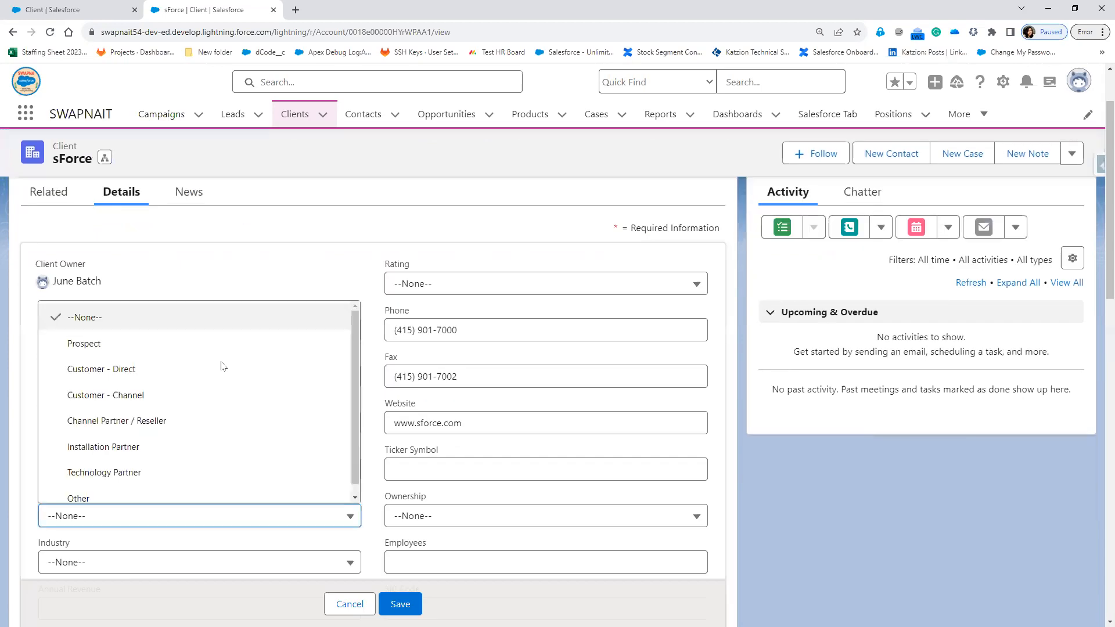
{"action": "left_click", "coordinate": [86, 344]}
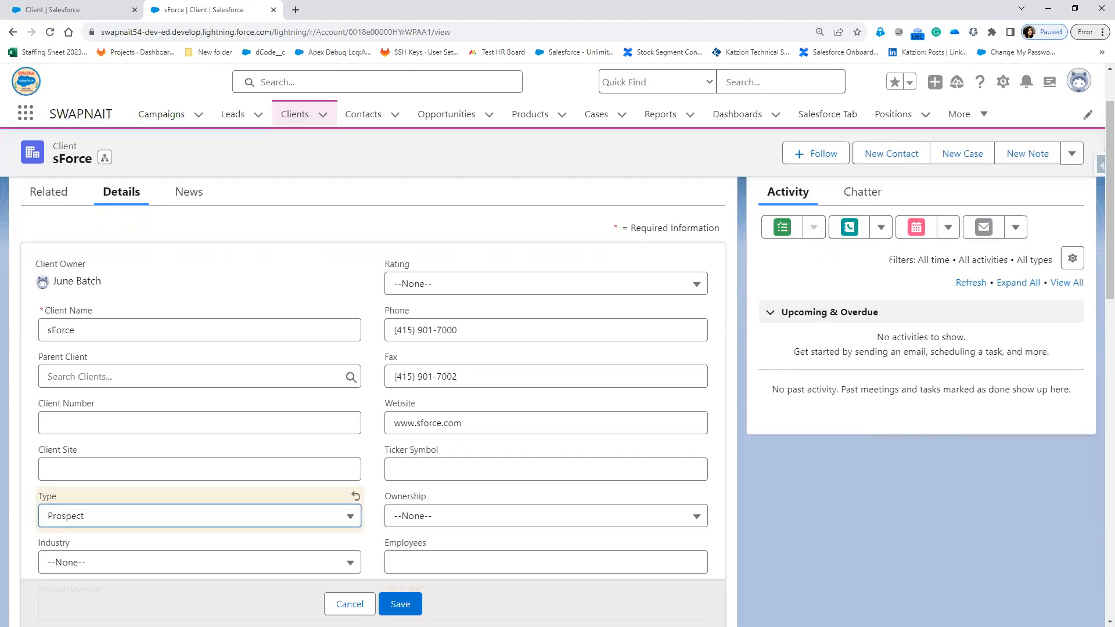
{"action": "left_click", "coordinate": [401, 604]}
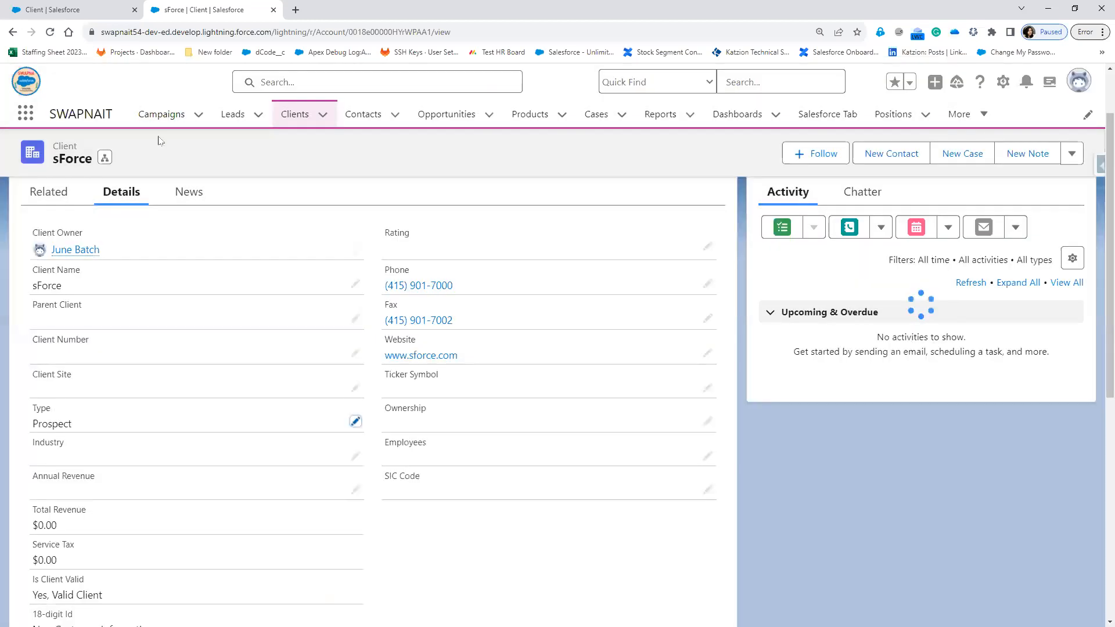
Review the ISNEW and ISBLANK conditions in the saved validation rule's error condition formula
{"action": "left_click", "coordinate": [94, 9]}
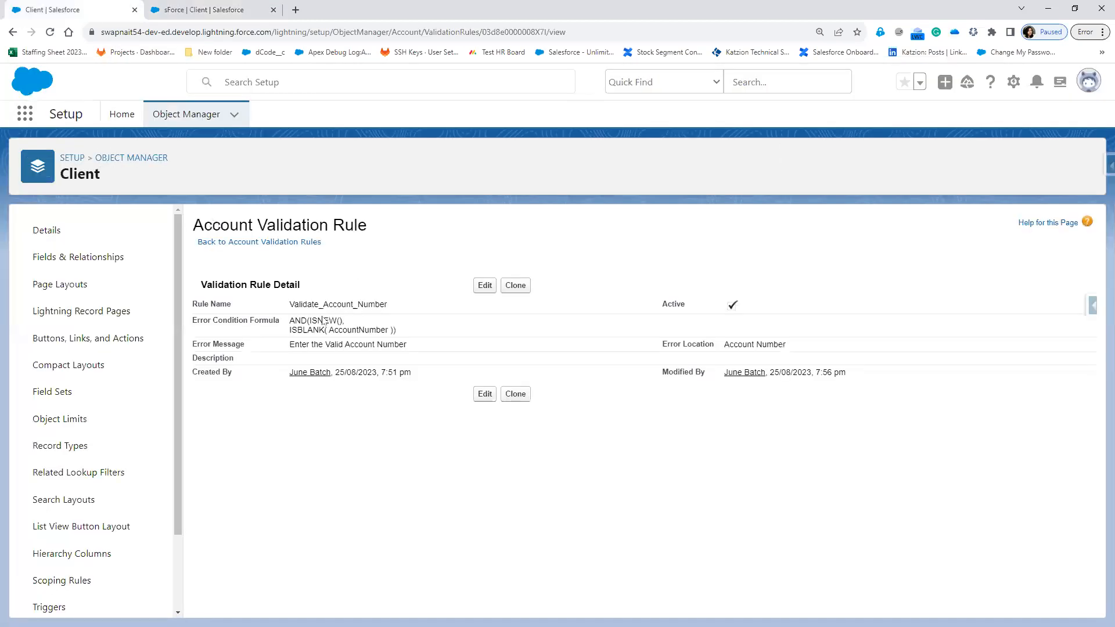
{"action": "left_click_drag", "start_coordinate": [310, 323], "coordinate": [345, 322]}
{"action": "left_click", "coordinate": [308, 330]}
{"action": "left_click", "coordinate": [394, 330], "text": "shift"}
Fill in a new client named Google with rating Hot, type Prospect and industry Agriculture, and try to save it without a client number
{"action": "left_click", "coordinate": [181, 11]}
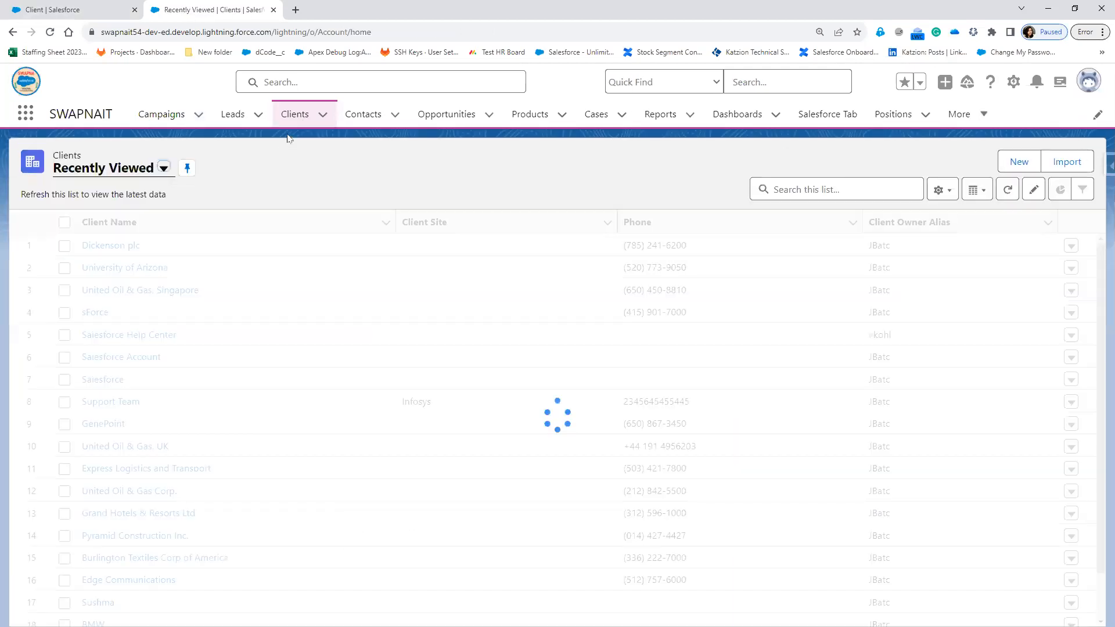
{"action": "left_click", "coordinate": [1022, 158]}
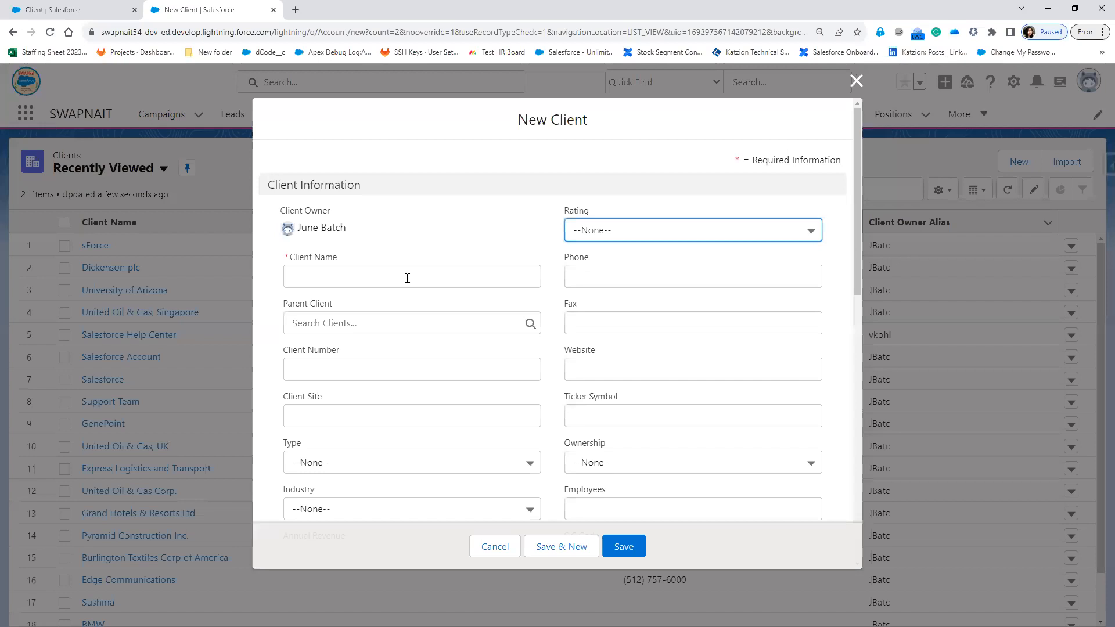
{"action": "left_click", "coordinate": [407, 278]}
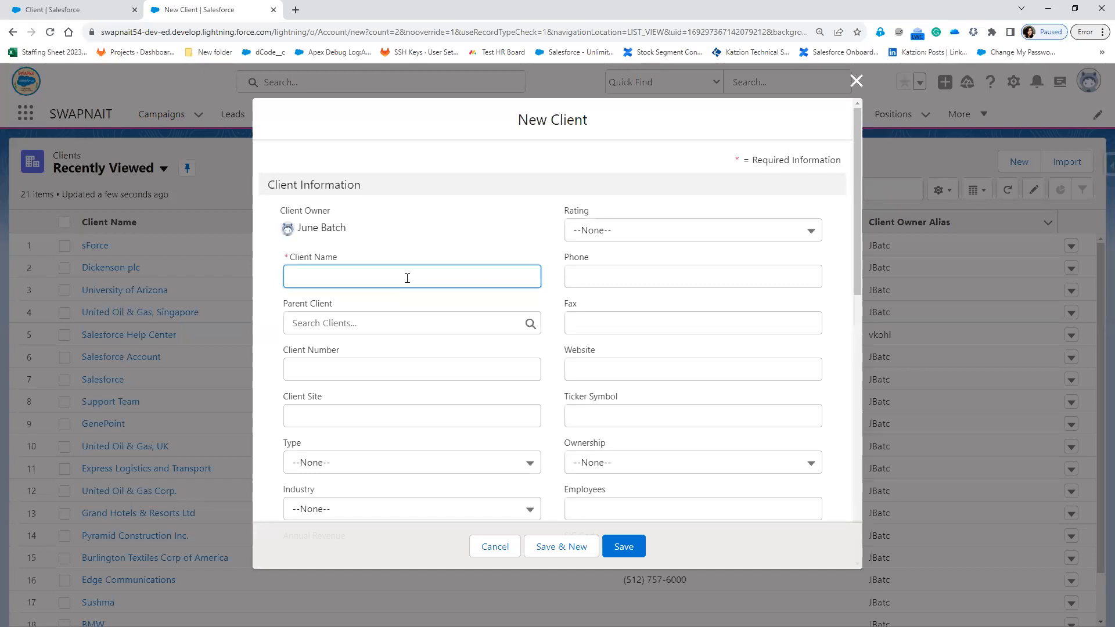
{"action": "type", "text": "Google"}
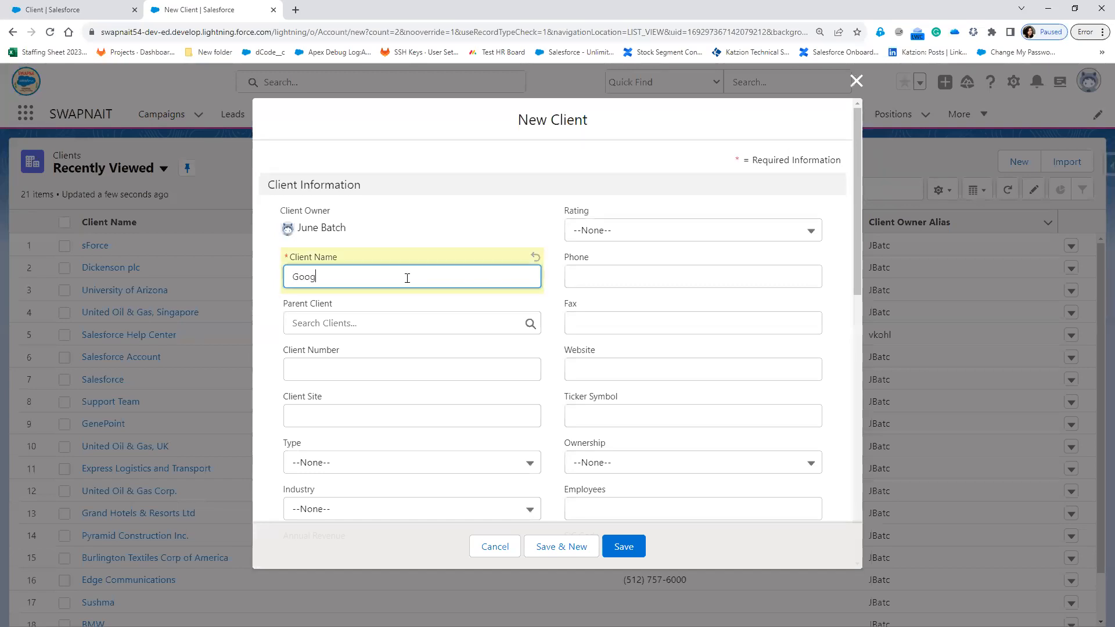
{"action": "left_click", "coordinate": [327, 465]}
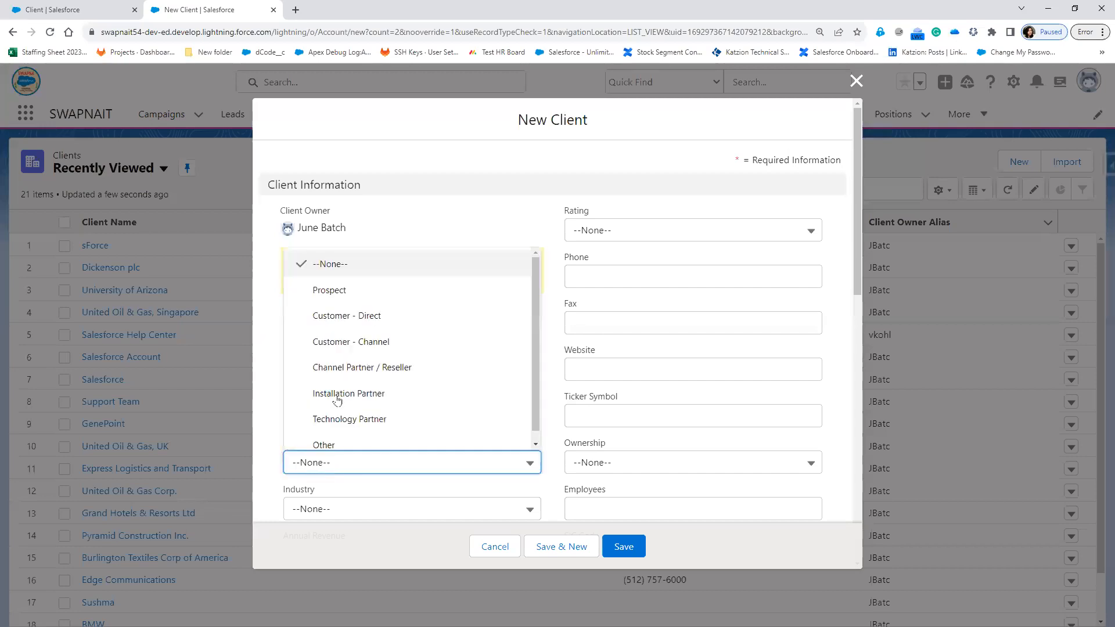
{"action": "left_click", "coordinate": [631, 231]}
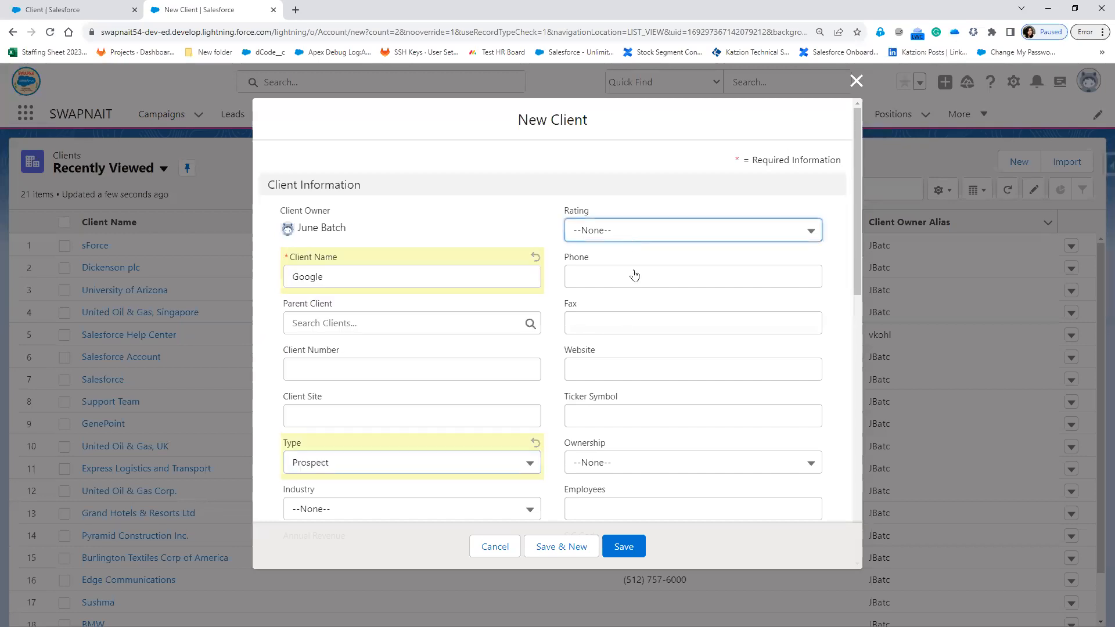
{"action": "left_click", "coordinate": [447, 516]}
{"action": "left_click", "coordinate": [374, 342]}
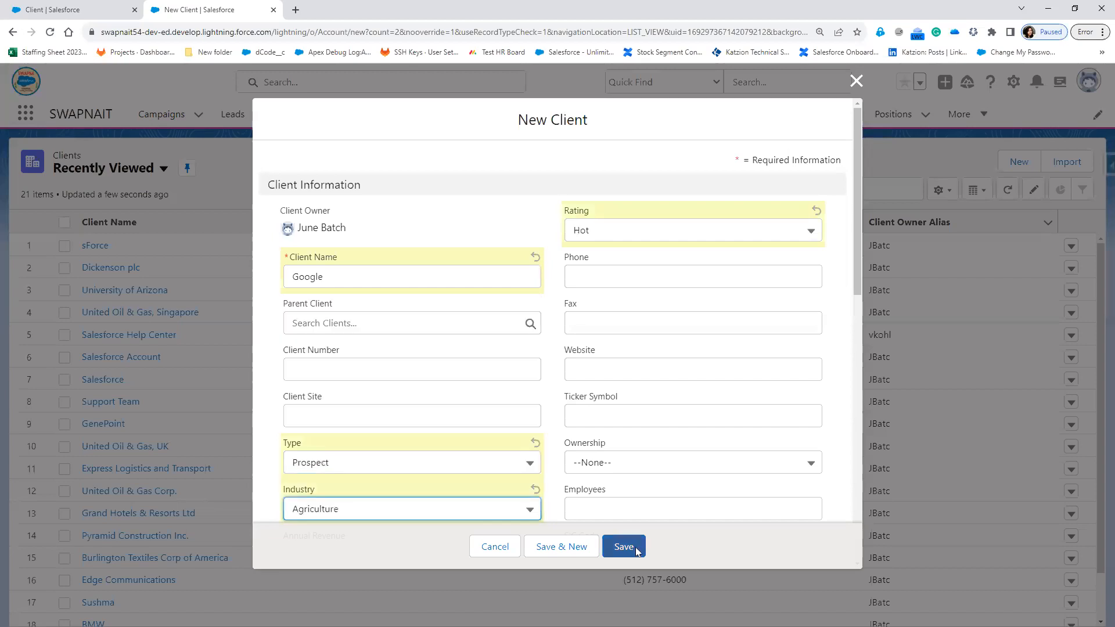
{"action": "left_click", "coordinate": [637, 549]}
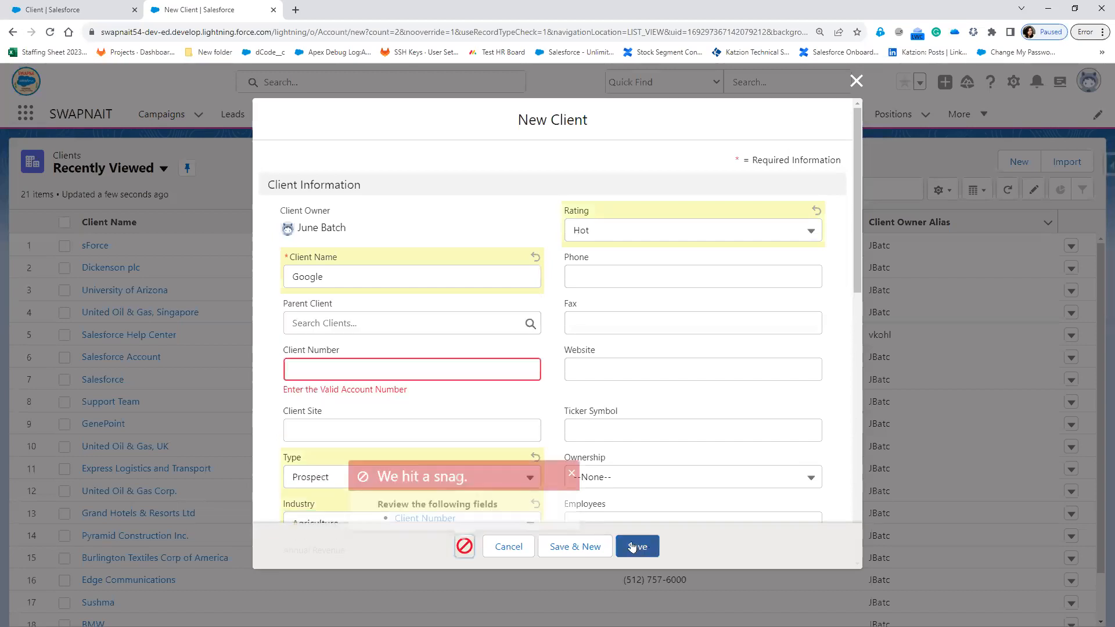
Enter the client number for the new Google client and save the record
{"action": "left_click", "coordinate": [375, 371]}
{"action": "type", "text": "G1002"}
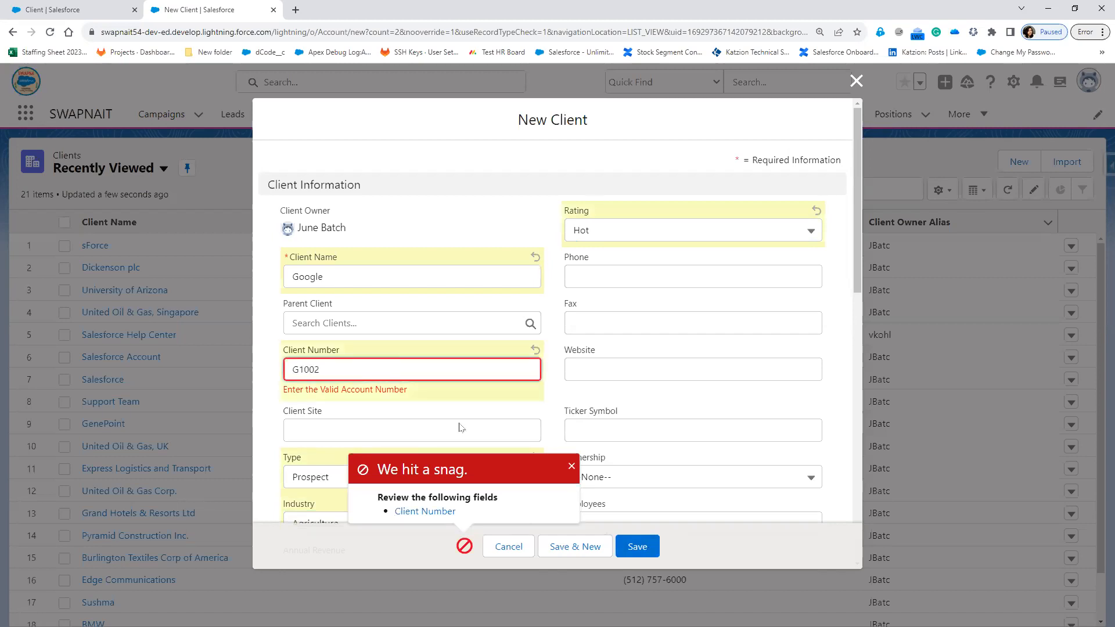
{"action": "left_click", "coordinate": [639, 548]}
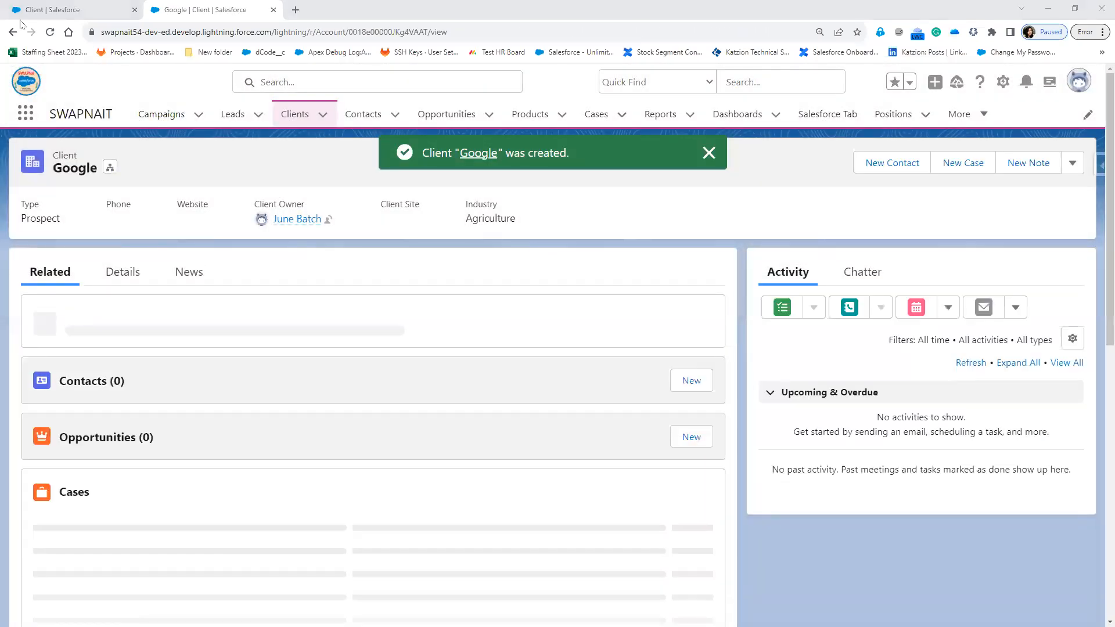
Reopen the account number validation rule for editing, and switch to the PowerPoint slide show to view the Home Work slide
{"action": "left_click", "coordinate": [79, 12]}
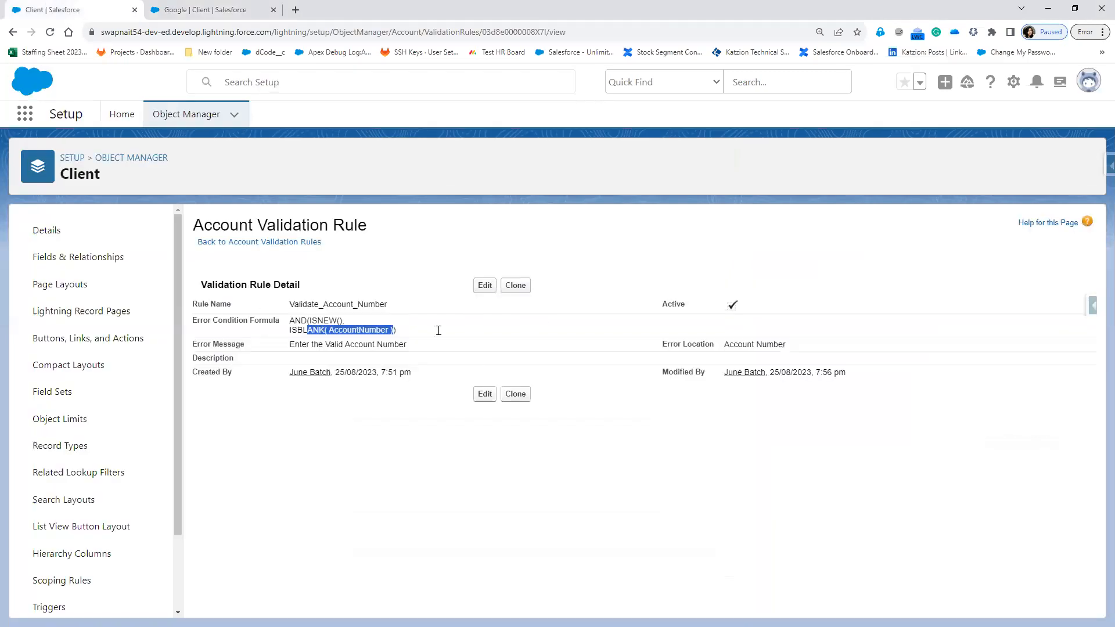
{"action": "left_click", "coordinate": [484, 287]}
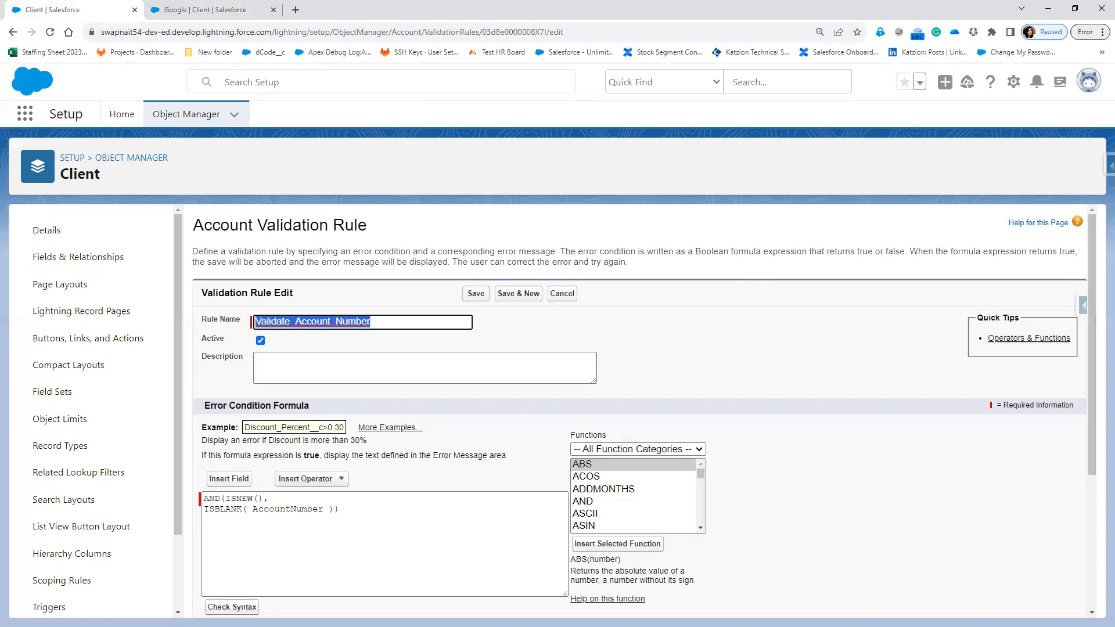
{"action": "key", "text": "alt+Tab"}
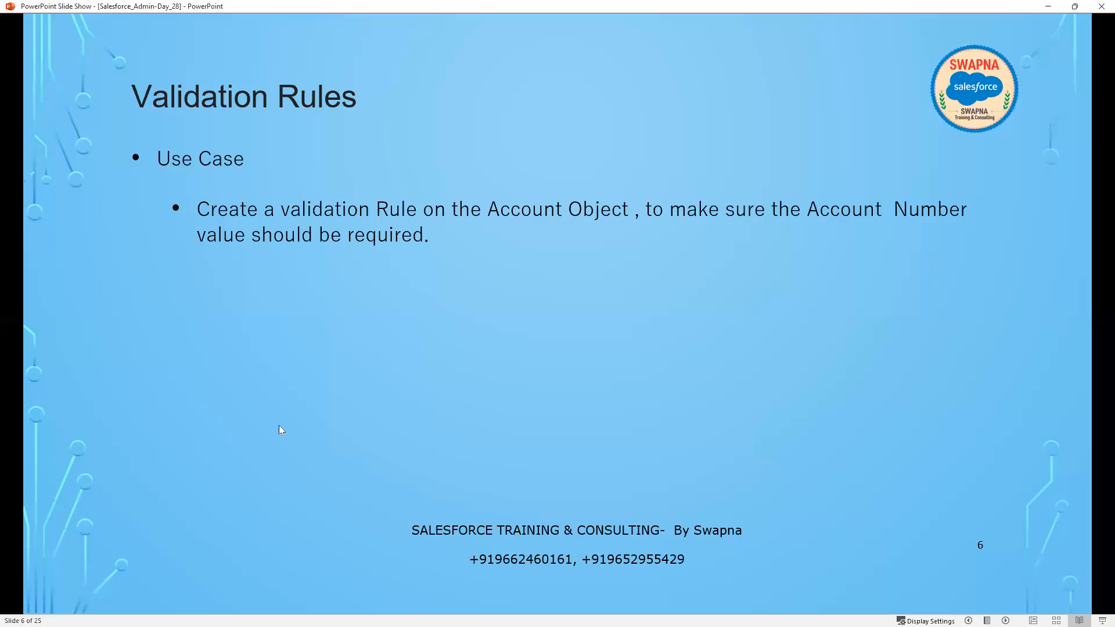
{"action": "left_click", "coordinate": [279, 425]}
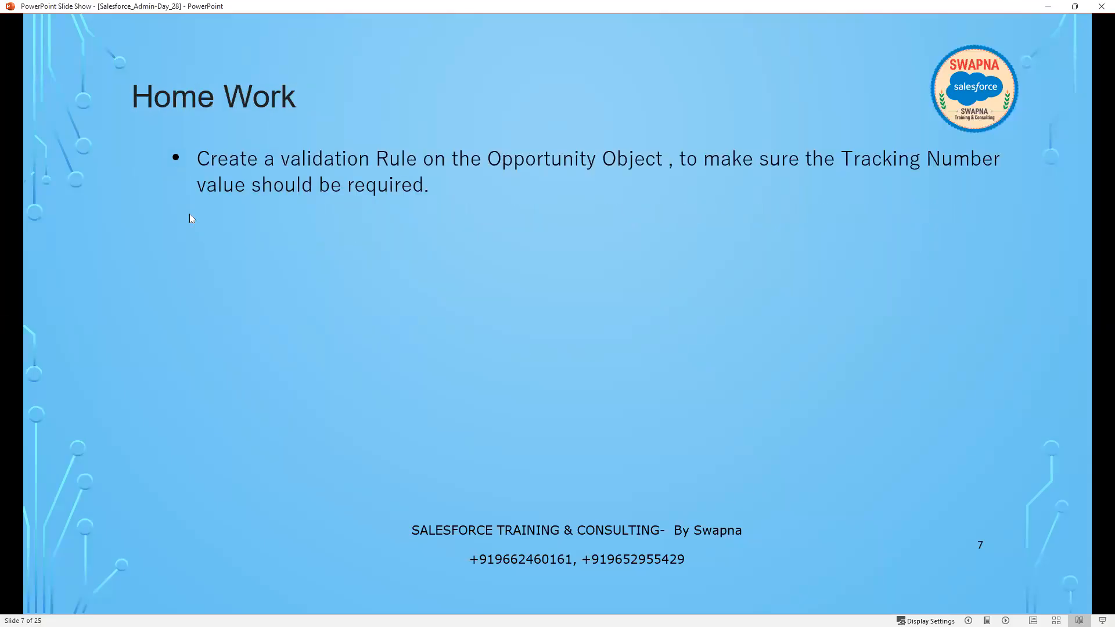
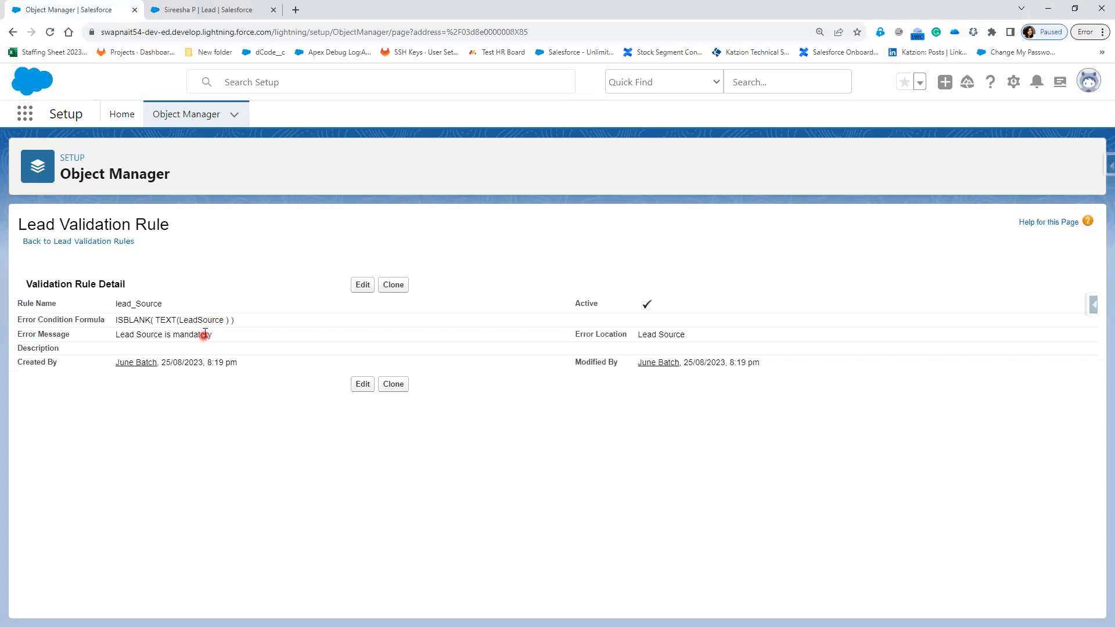
Switch to the open lead record and examine its Lead Source, Industry and Lead Status details against the lead source rule
{"action": "left_click", "coordinate": [206, 11]}
{"action": "left_click", "coordinate": [205, 316]}
{"action": "scroll", "coordinate": [205, 316], "scroll_direction": "up", "scroll_amount": 1}
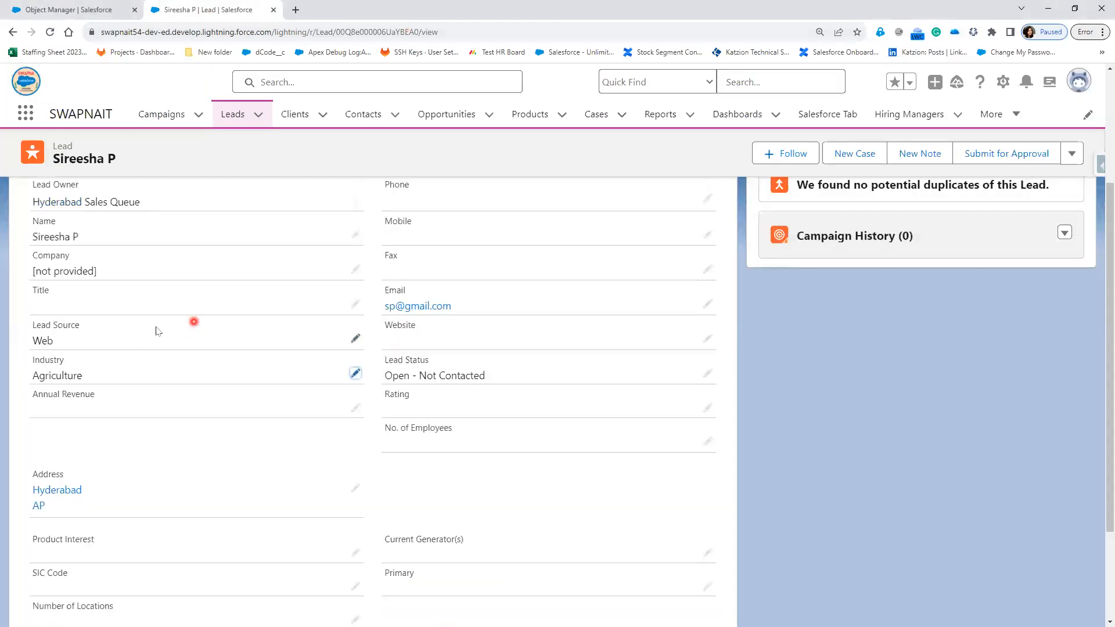
{"action": "scroll", "coordinate": [156, 336], "scroll_direction": "up", "scroll_amount": 1}
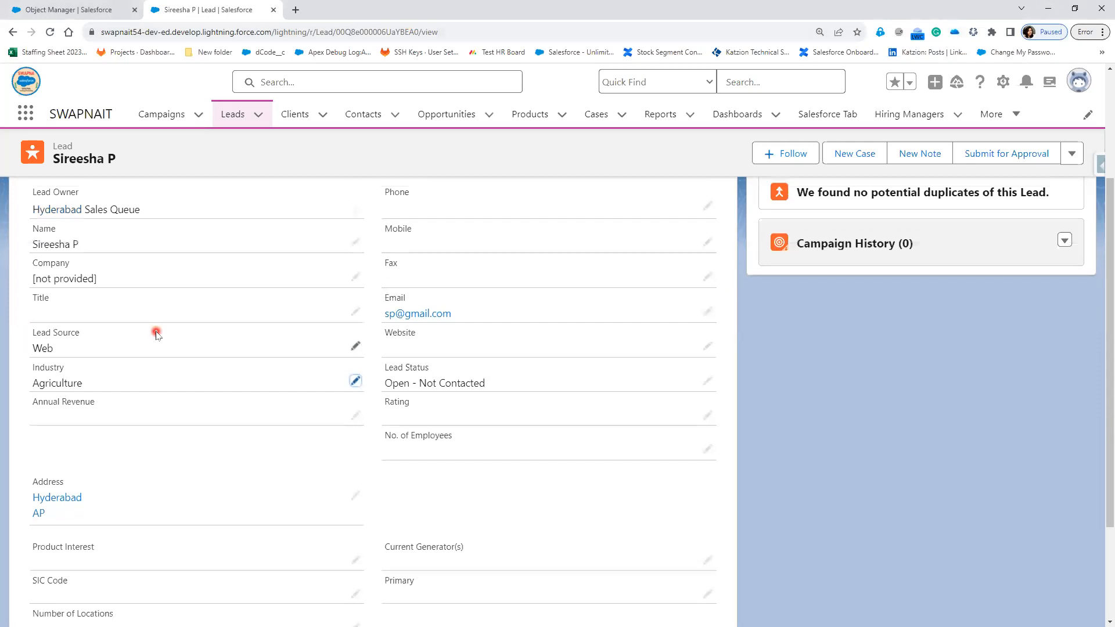
{"action": "scroll", "coordinate": [157, 335], "scroll_direction": "up", "scroll_amount": 1}
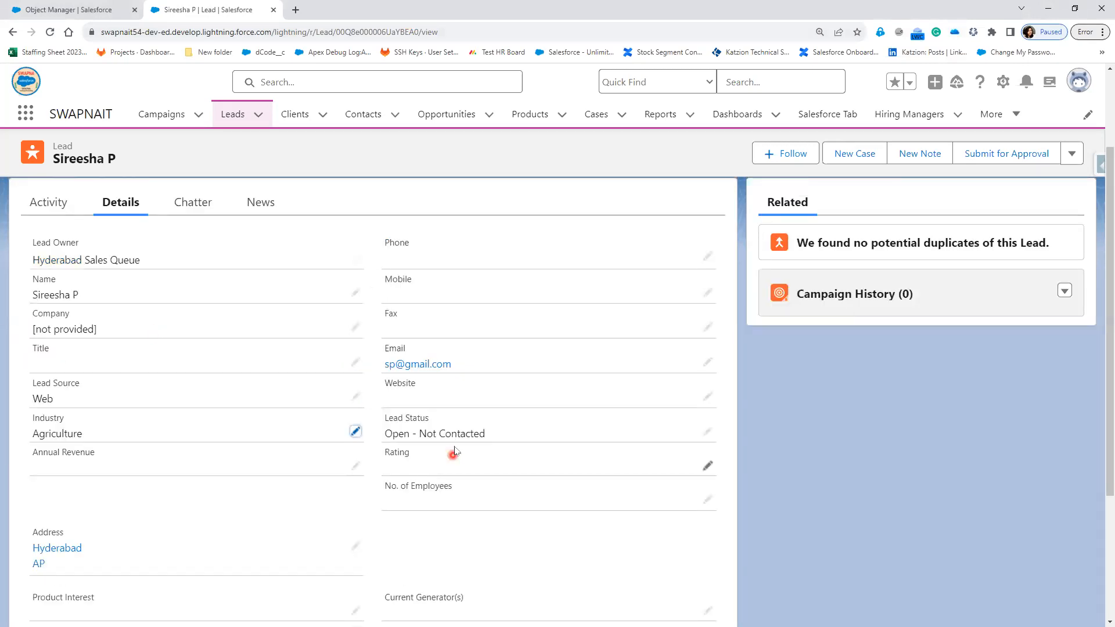
Examine the lead's Lead Source and Rating fields and compare them with the lead_Source validation rule
{"action": "scroll", "coordinate": [436, 414], "scroll_direction": "down", "scroll_amount": 1}
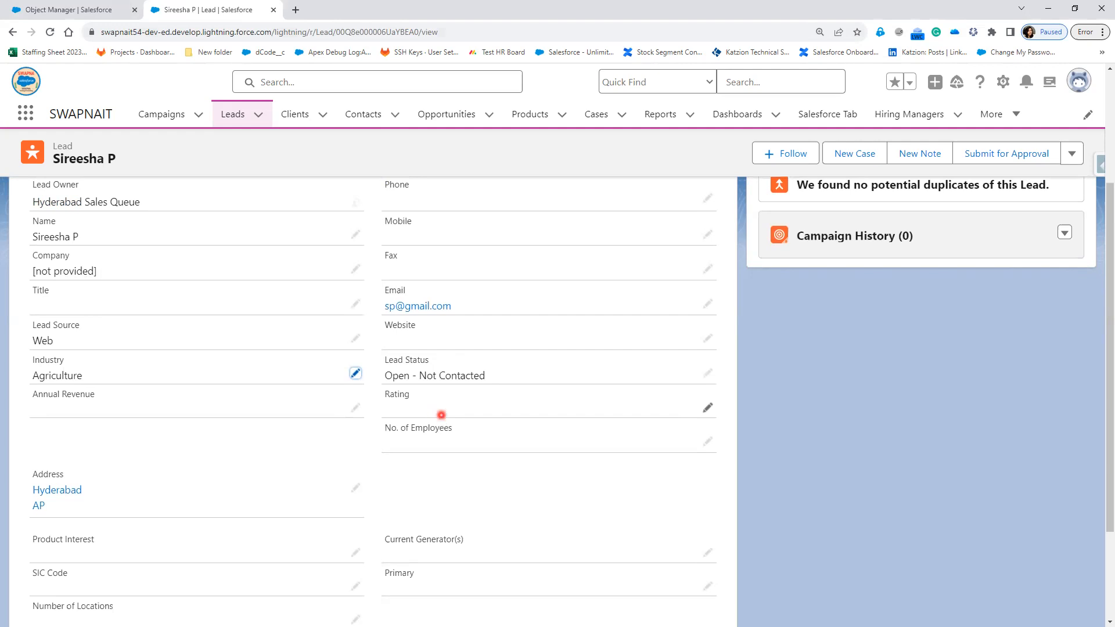
{"action": "left_click", "coordinate": [142, 330]}
{"action": "mouse_move", "coordinate": [137, 323]}
{"action": "left_mouse_down"}
{"action": "mouse_move", "coordinate": [152, 337]}
{"action": "mouse_move", "coordinate": [139, 346]}
{"action": "left_mouse_up"}
{"action": "mouse_move", "coordinate": [437, 397]}
{"action": "left_mouse_down"}
{"action": "mouse_move", "coordinate": [455, 409]}
{"action": "mouse_move", "coordinate": [499, 393]}
{"action": "left_mouse_up"}
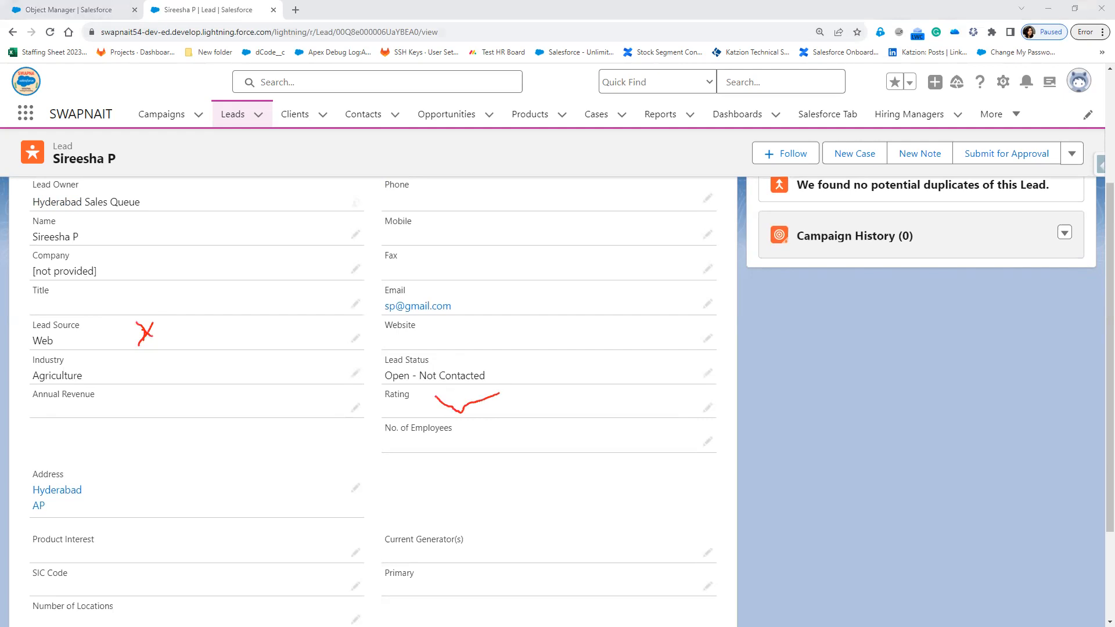
{"action": "left_click", "coordinate": [91, 12]}
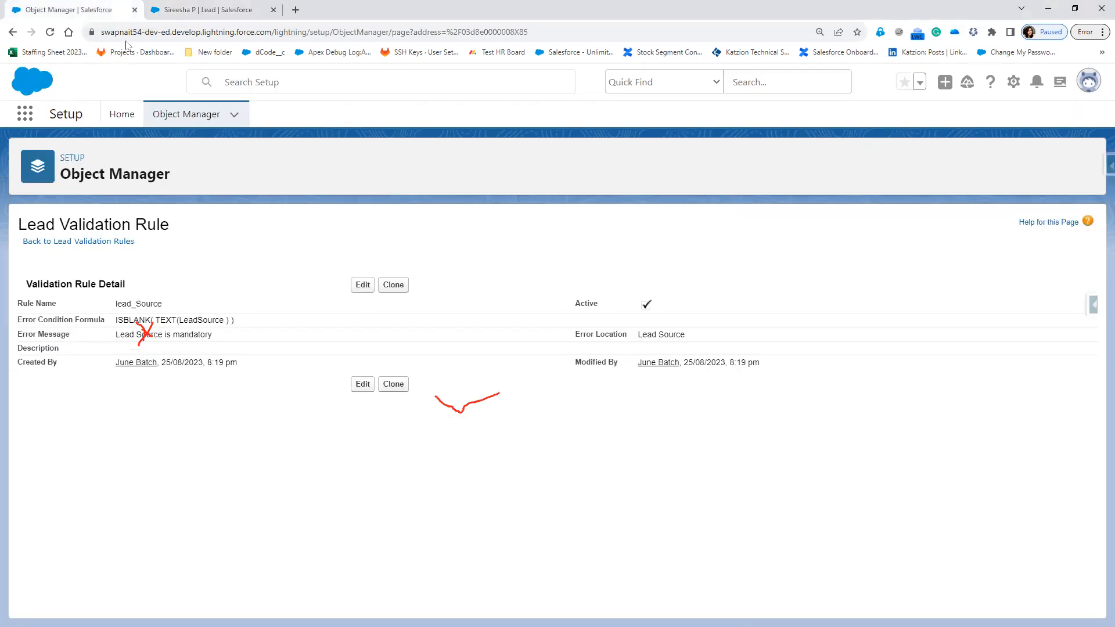
{"action": "left_click", "coordinate": [224, 10]}
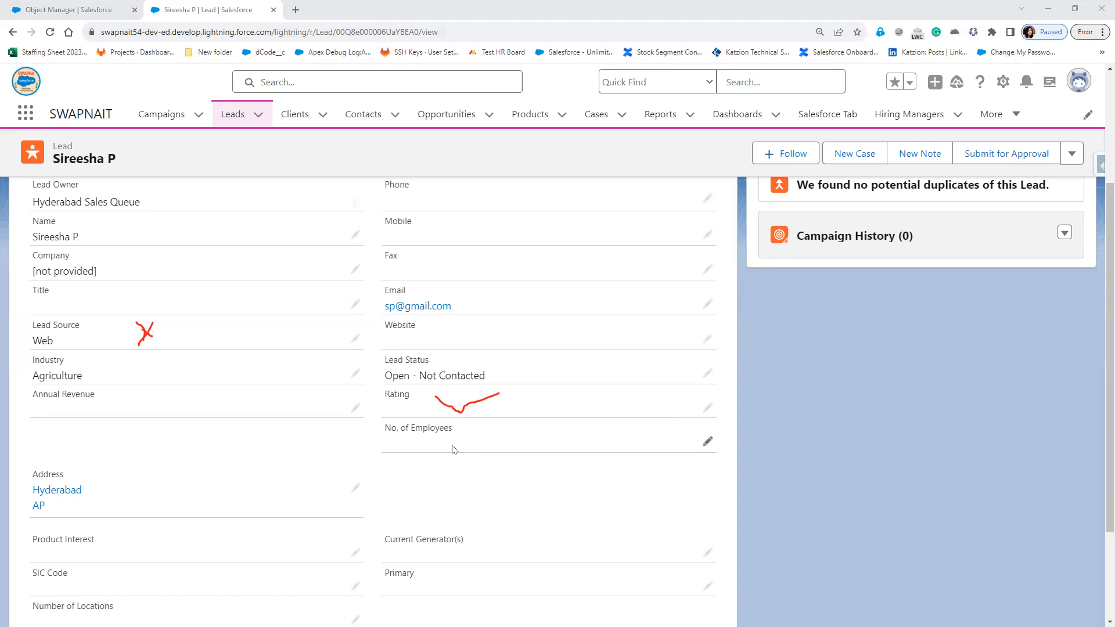
Open the lead_Source validation rule for editing and wrap its ISBLANK condition in NOT( ), followed by a comma
{"action": "left_click", "coordinate": [70, 9]}
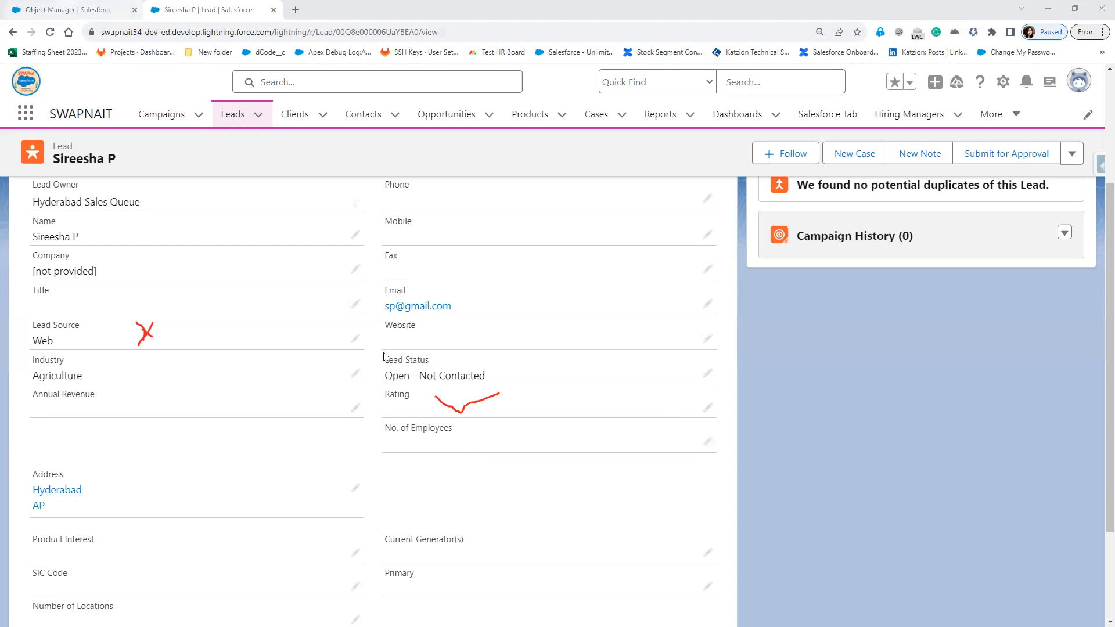
{"action": "left_click", "coordinate": [360, 285]}
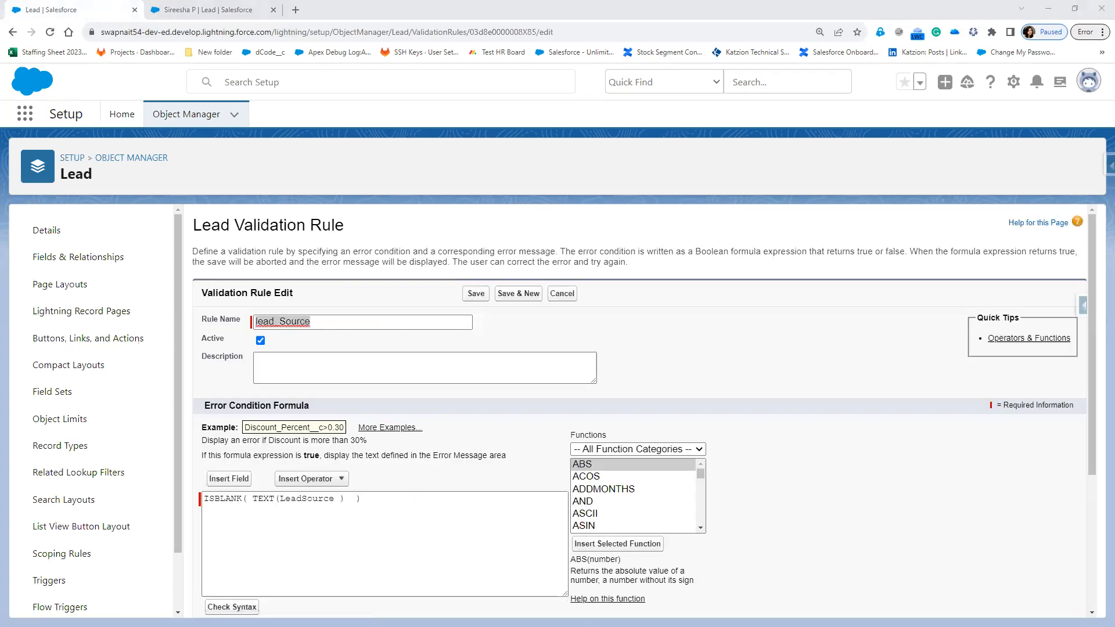
{"action": "left_click", "coordinate": [216, 503]}
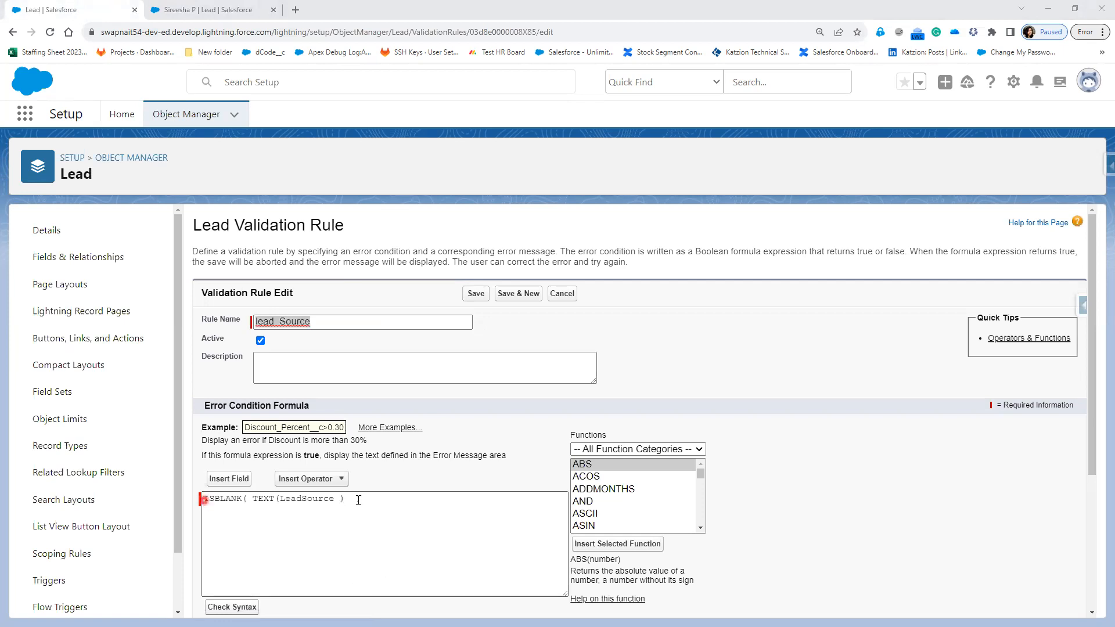
{"action": "type", "text": "NOT("}
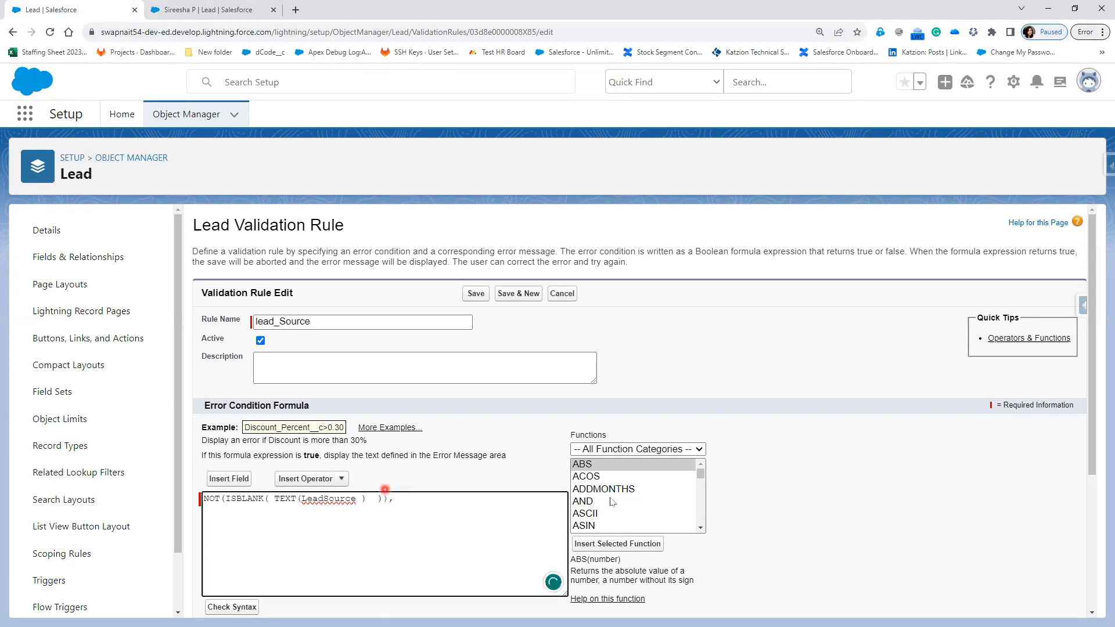
Insert the ISBLANK function on the formula's second line and remove its expression placeholder
{"action": "scroll", "coordinate": [610, 505], "scroll_direction": "down", "scroll_amount": 5}
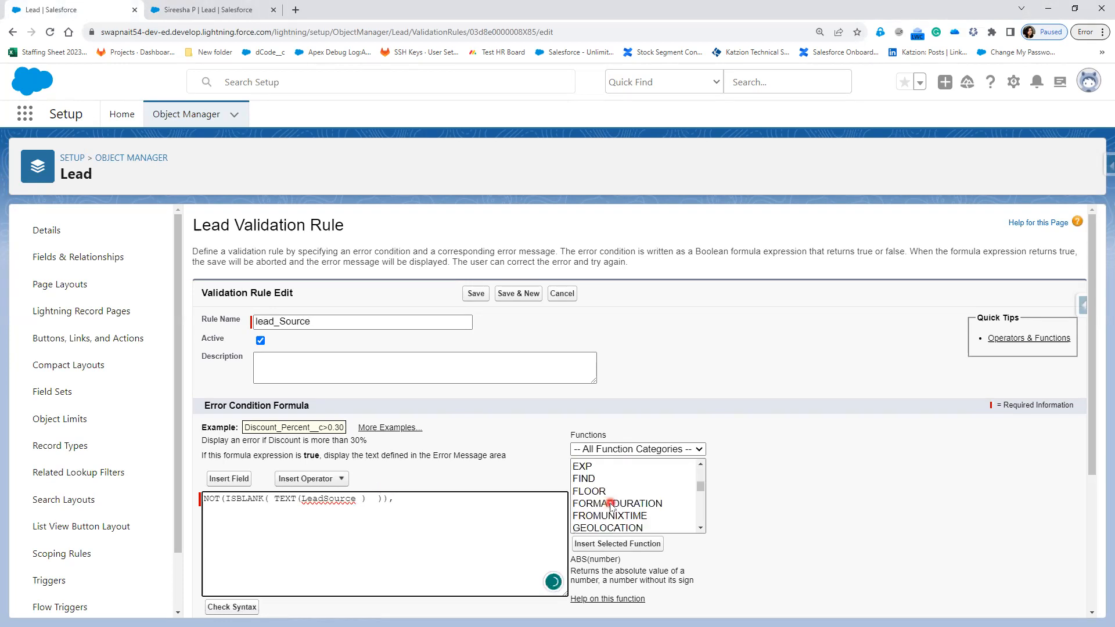
{"action": "scroll", "coordinate": [611, 506], "scroll_direction": "down", "scroll_amount": 3}
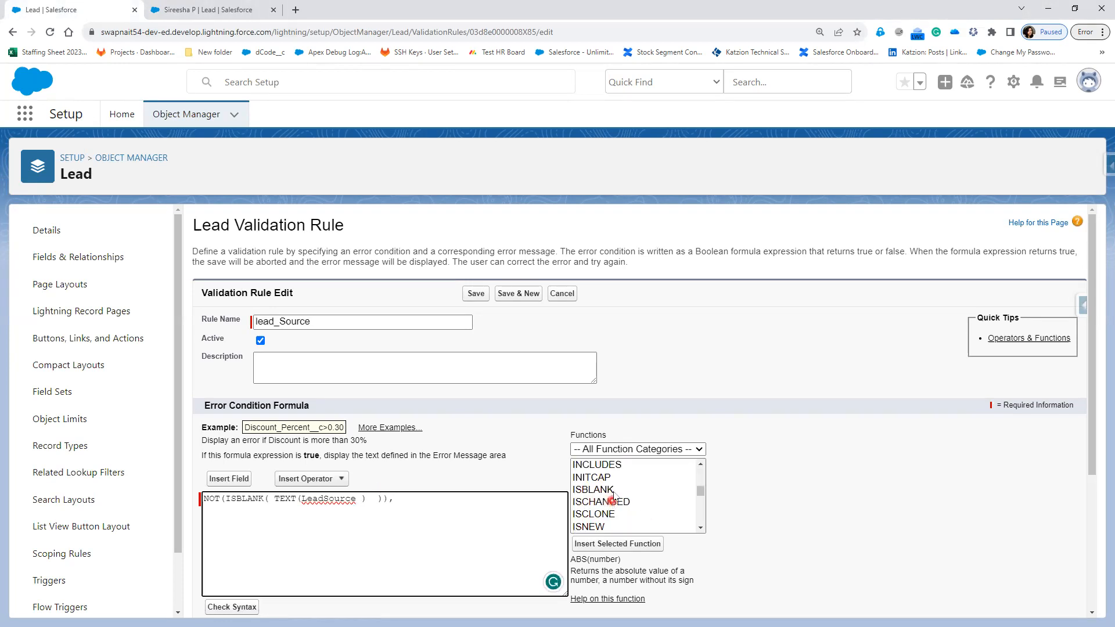
{"action": "left_click", "coordinate": [604, 490]}
{"action": "left_click", "coordinate": [615, 544]}
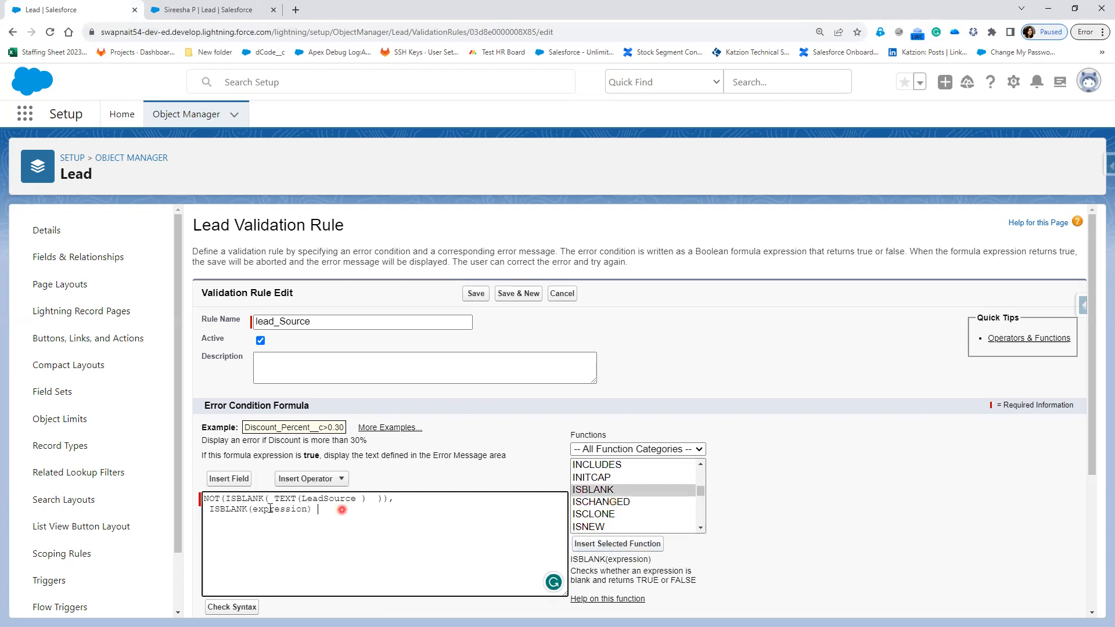
{"action": "double_click", "coordinate": [270, 509]}
{"action": "key", "text": "BackSpace"}
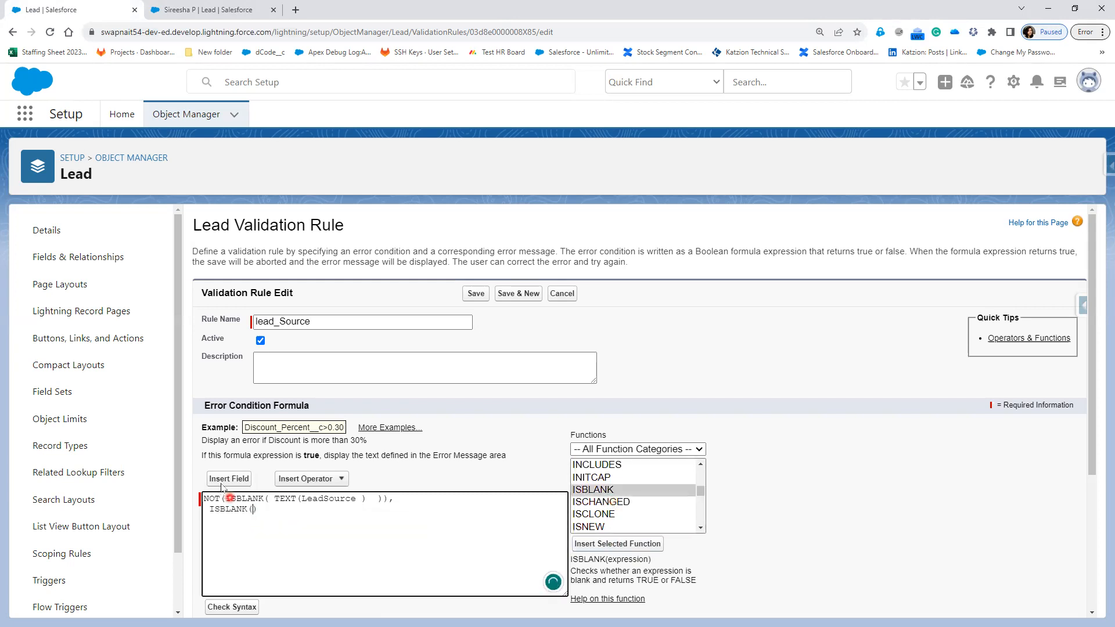
Insert the Lead object's Rating field inside the empty ISBLANK parentheses
{"action": "left_click", "coordinate": [223, 481]}
{"action": "scroll", "coordinate": [513, 425], "scroll_direction": "down", "scroll_amount": 2}
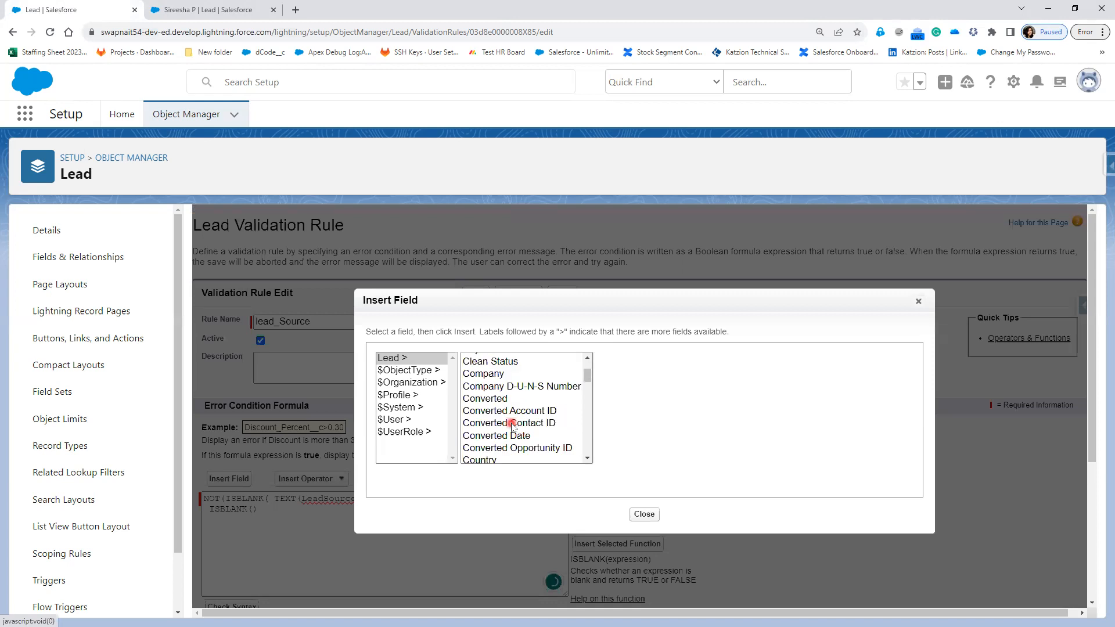
{"action": "scroll", "coordinate": [514, 427], "scroll_direction": "down", "scroll_amount": 2}
{"action": "scroll", "coordinate": [513, 427], "scroll_direction": "down", "scroll_amount": 3}
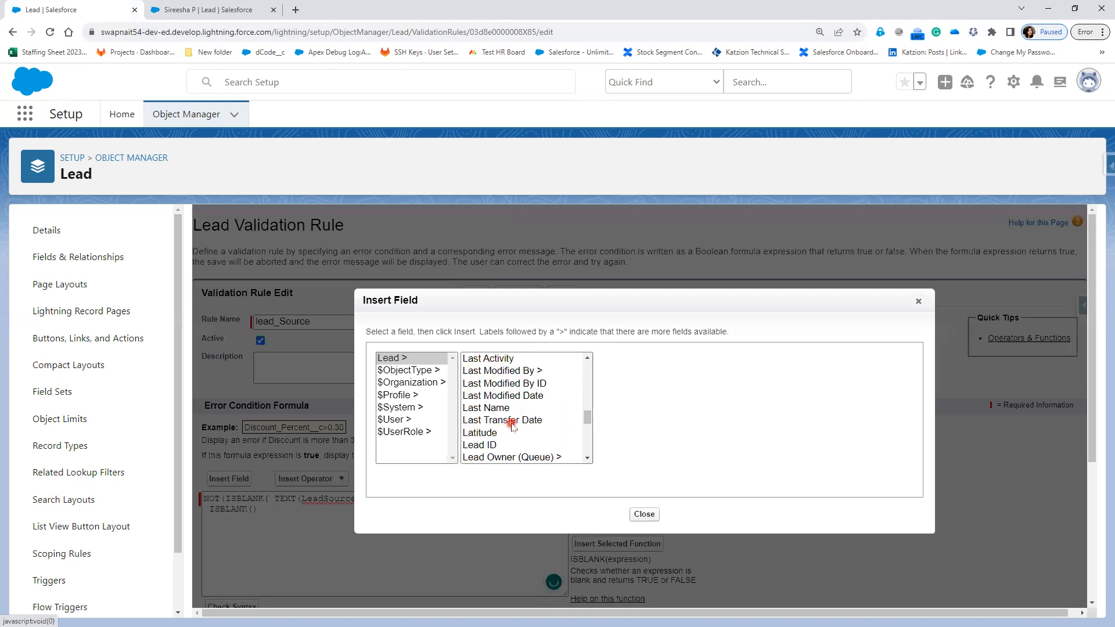
{"action": "scroll", "coordinate": [512, 426], "scroll_direction": "down", "scroll_amount": 1}
{"action": "scroll", "coordinate": [514, 427], "scroll_direction": "down", "scroll_amount": 2}
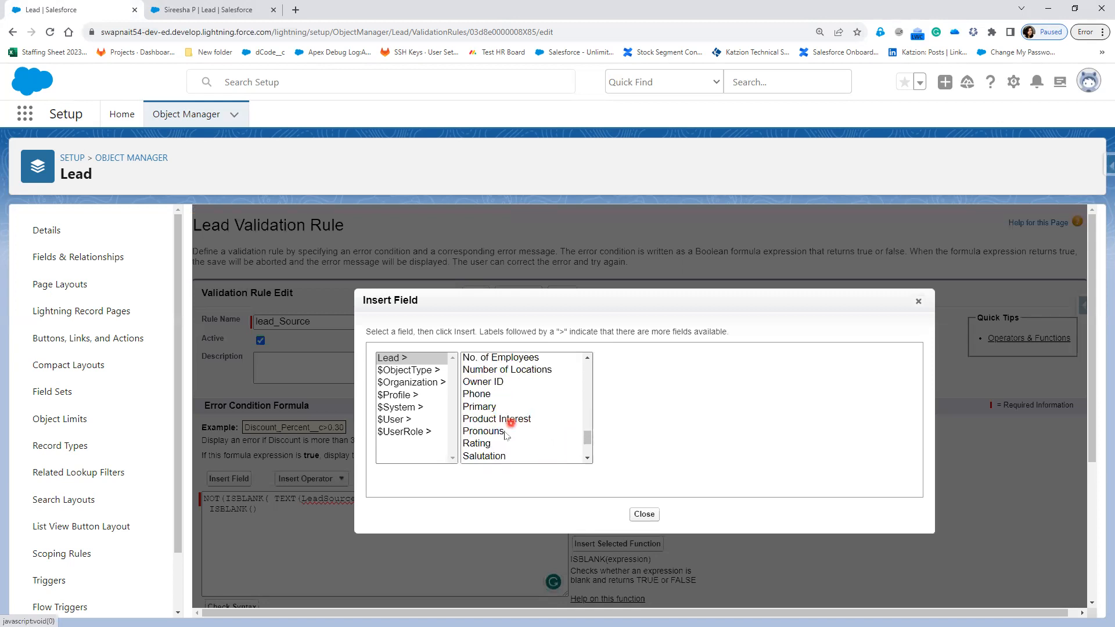
{"action": "left_click", "coordinate": [487, 443]}
{"action": "left_click", "coordinate": [632, 439]}
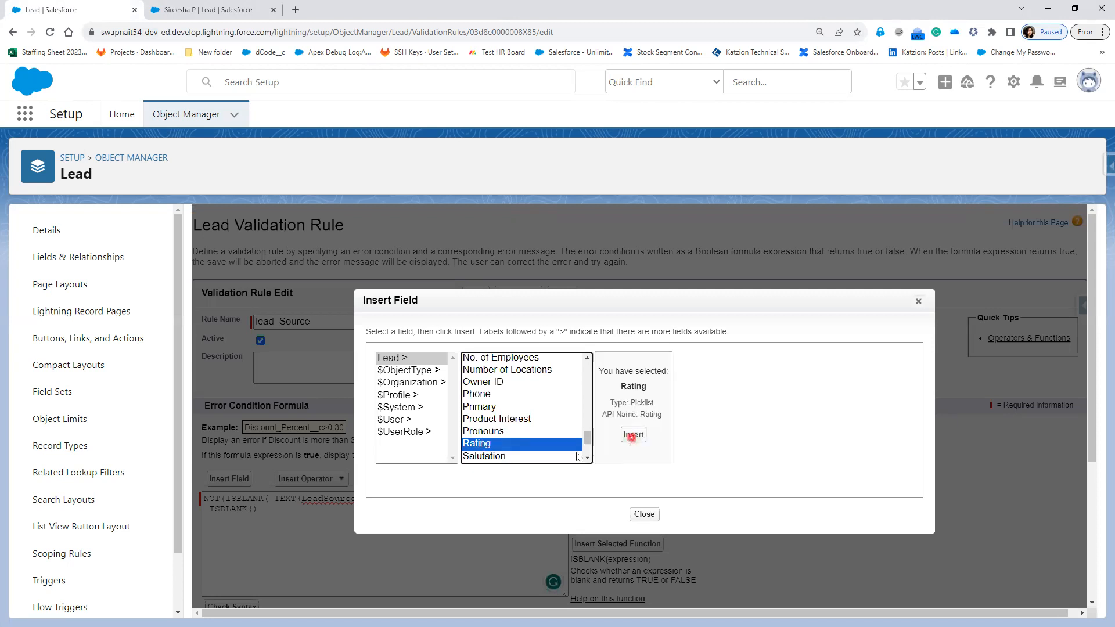
Wrap both conditions in an AND( ) function and check the formula's syntax
{"action": "left_click", "coordinate": [307, 511]}
{"action": "left_click", "coordinate": [203, 499]}
{"action": "left_click", "coordinate": [330, 495]}
{"action": "type", "text": "AND("}
{"action": "key", "text": "Return"}
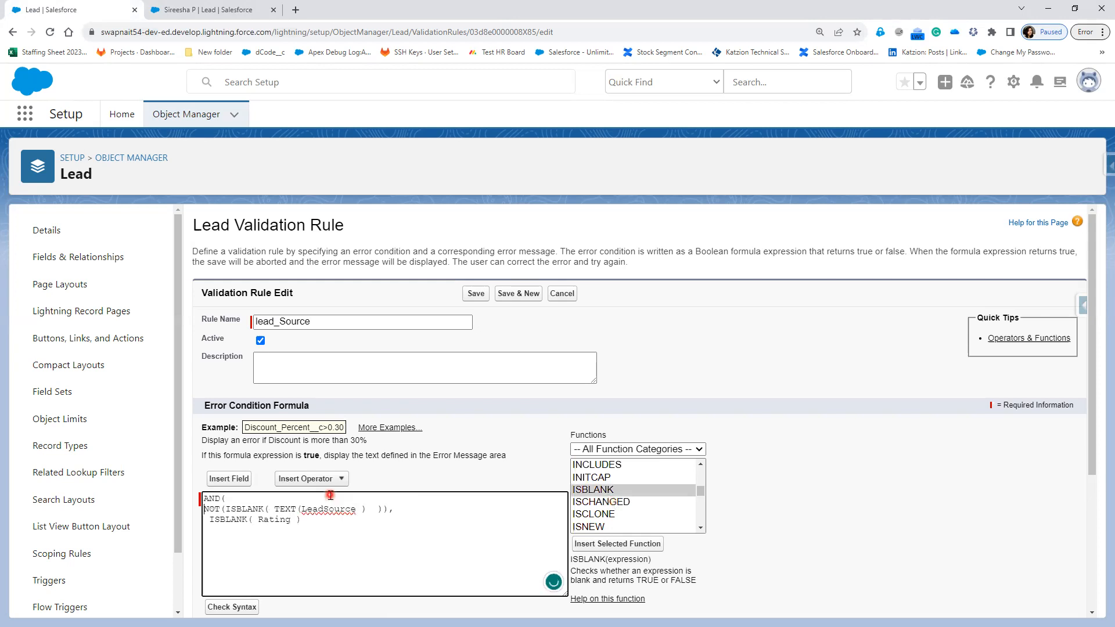
{"action": "left_click", "coordinate": [355, 531]}
{"action": "type", "text": ")"}
{"action": "left_click", "coordinate": [227, 607]}
{"action": "left_click", "coordinate": [407, 554]}
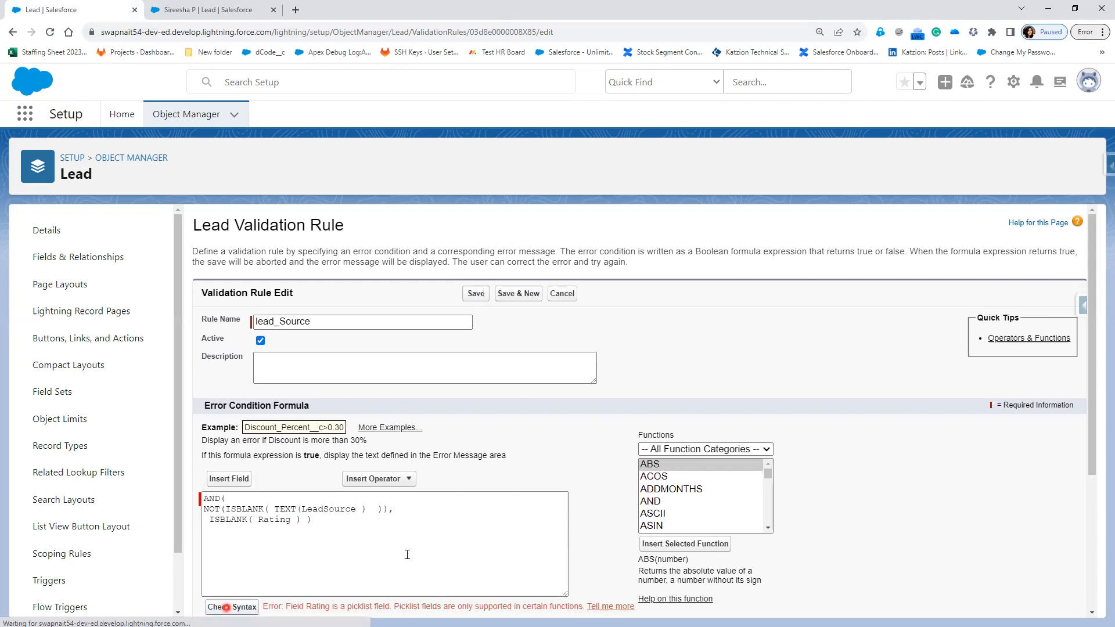
Review the syntax error, wrap the Rating field in TEXT( ) inside ISBLANK, and recheck the formula's syntax
{"action": "scroll", "coordinate": [375, 532], "scroll_direction": "down", "scroll_amount": 2}
{"action": "left_click", "coordinate": [280, 402]}
{"action": "double_click", "coordinate": [281, 402]}
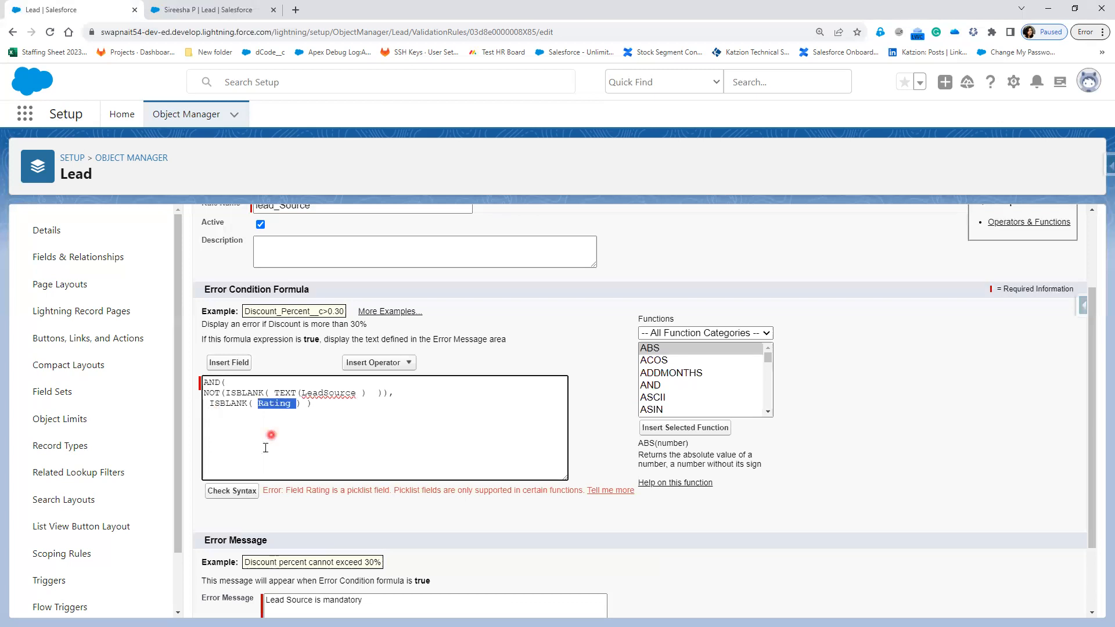
{"action": "left_click_drag", "start_coordinate": [284, 490], "coordinate": [394, 500]}
{"action": "left_click_drag", "start_coordinate": [465, 501], "coordinate": [503, 500]}
{"action": "left_click", "coordinate": [259, 406]}
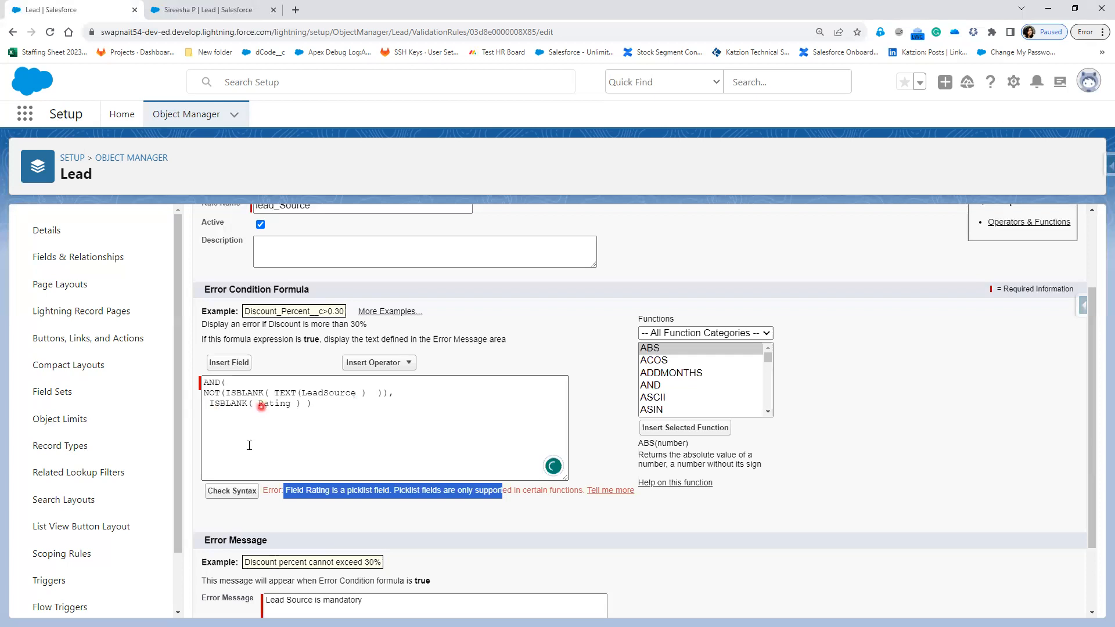
{"action": "left_click", "coordinate": [257, 408]}
{"action": "left_click", "coordinate": [357, 578]}
{"action": "type", "text": "TEXT("}
{"action": "left_click", "coordinate": [297, 429]}
{"action": "left_click", "coordinate": [320, 405]}
{"action": "type", "text": ")"}
{"action": "left_click", "coordinate": [216, 493]}
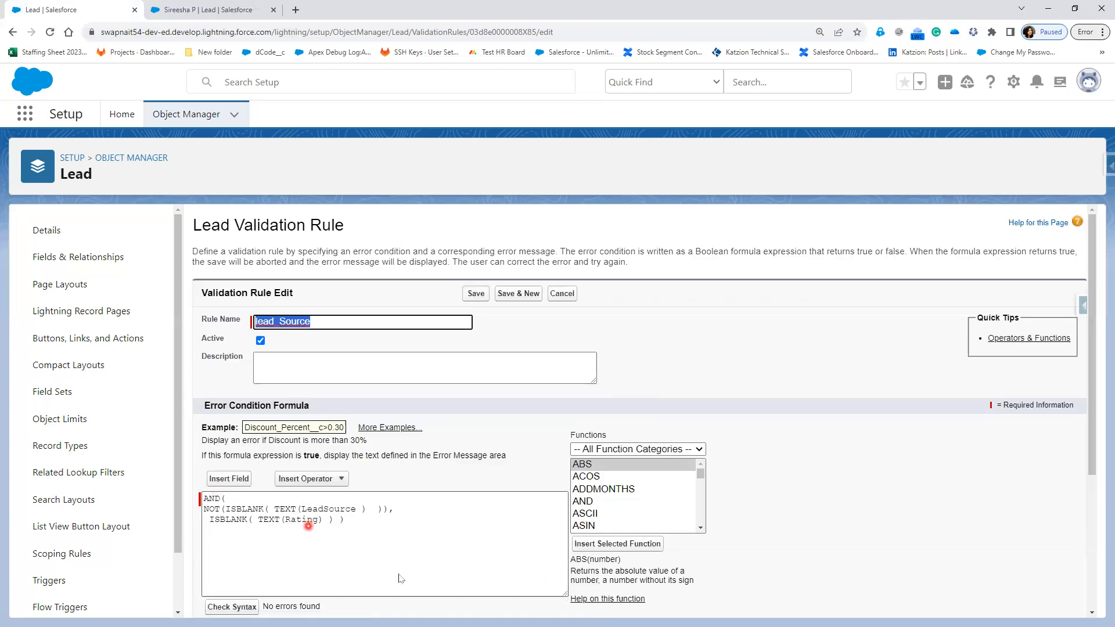
Set the rule's error location to the Rating field and save the validation rule
{"action": "scroll", "coordinate": [399, 579], "scroll_direction": "down", "scroll_amount": 4}
{"action": "left_click", "coordinate": [460, 564]}
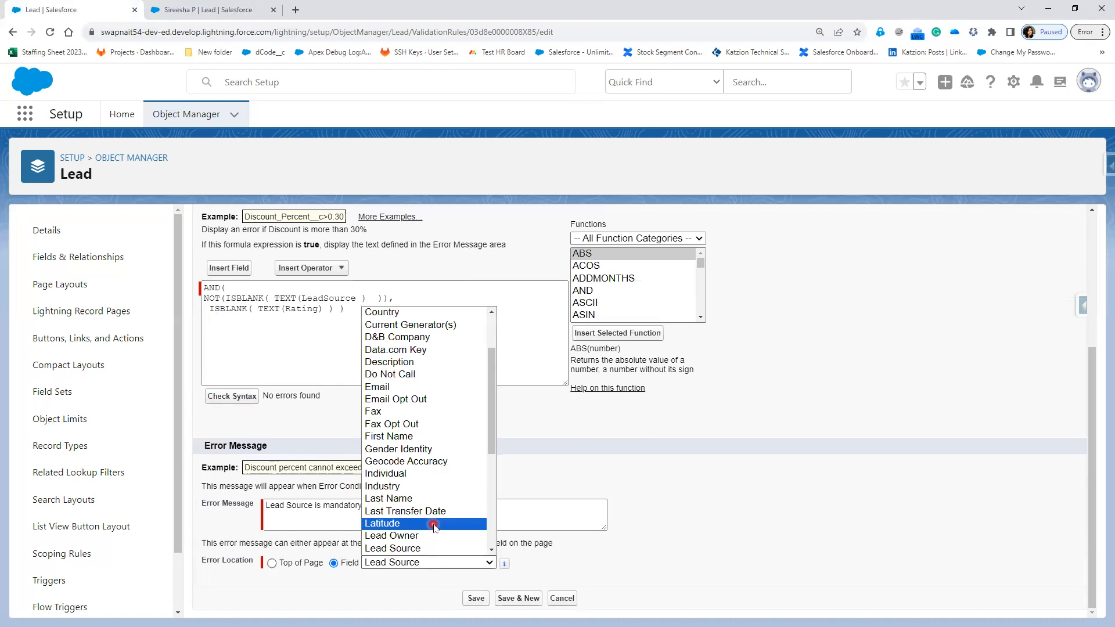
{"action": "scroll", "coordinate": [434, 527], "scroll_direction": "down", "scroll_amount": 5}
{"action": "left_click", "coordinate": [412, 462]}
{"action": "left_click", "coordinate": [478, 600]}
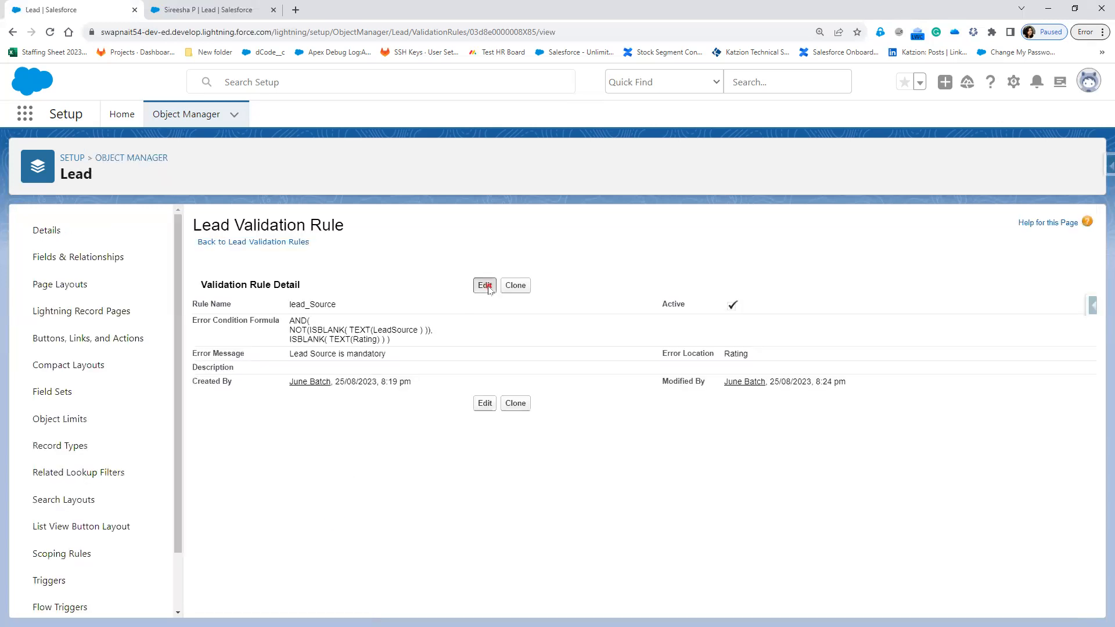
Reopen the rule for editing, change its error message to "Lead Rating is mandatory", and save it
{"action": "left_click", "coordinate": [486, 285]}
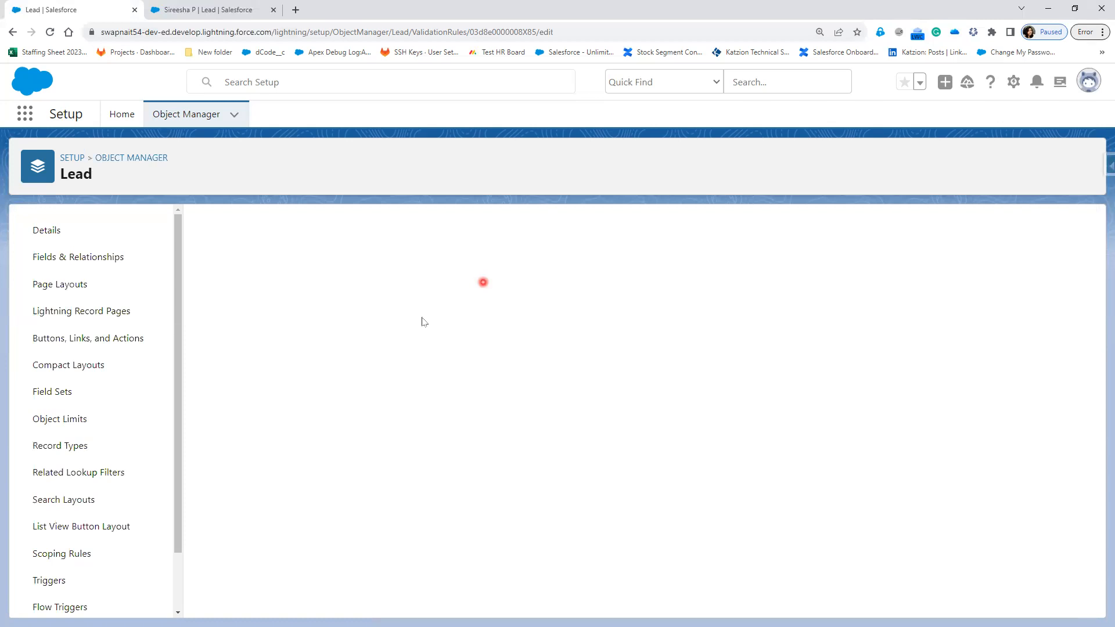
{"action": "scroll", "coordinate": [309, 578], "scroll_direction": "down", "scroll_amount": 3}
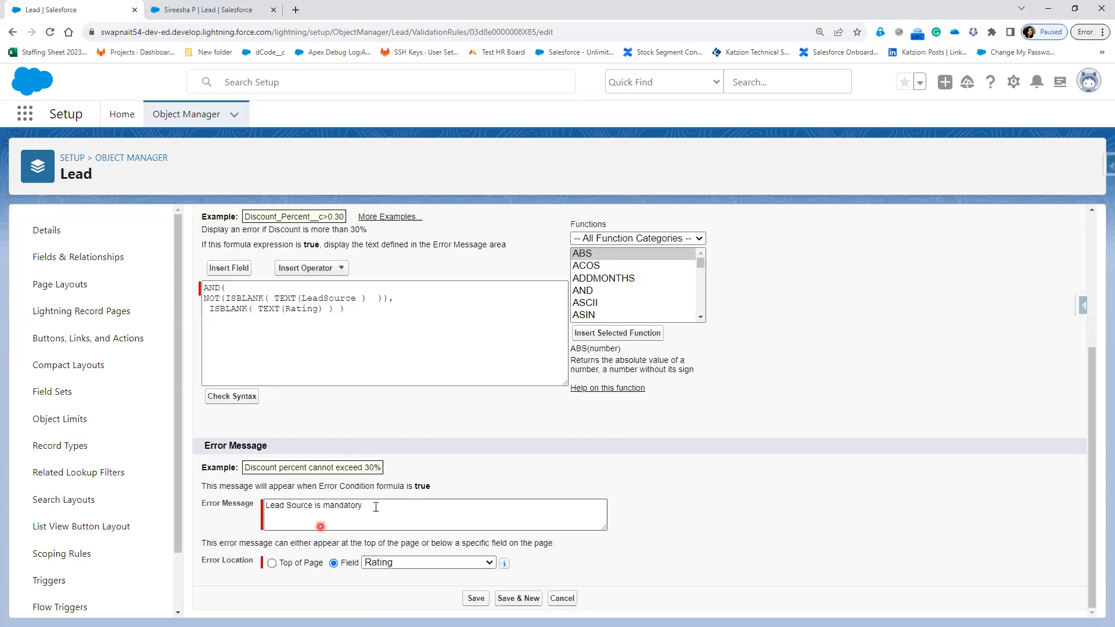
{"action": "left_click", "coordinate": [407, 529]}
{"action": "key", "text": "ctrl+shift+Left"}
{"action": "type", "text": "Rat"}
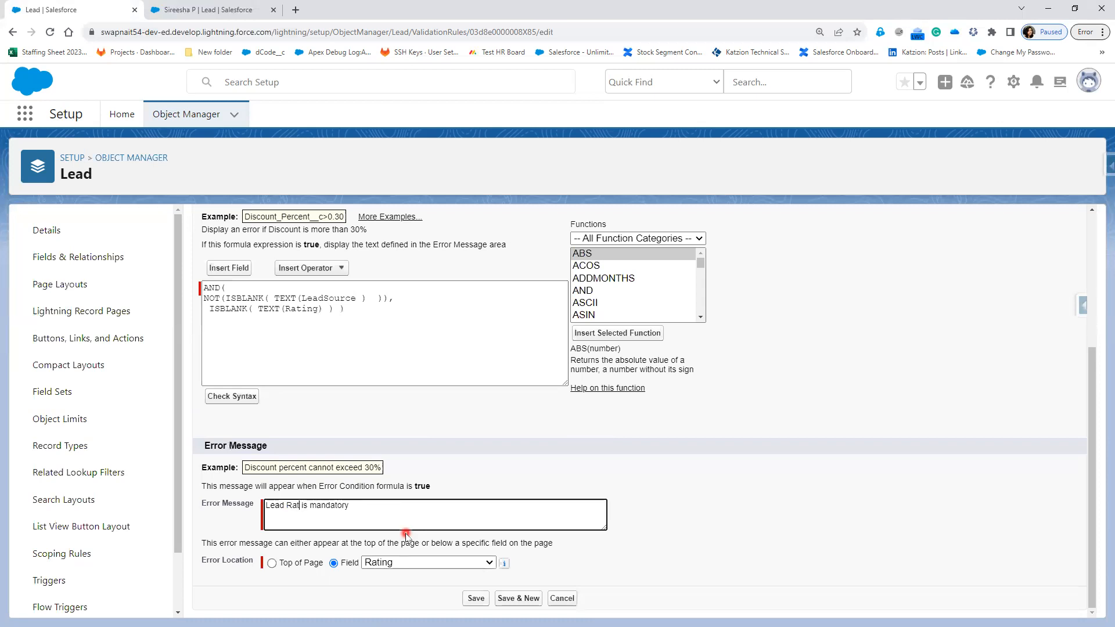
{"action": "type", "text": "ing"}
{"action": "left_click", "coordinate": [478, 602]}
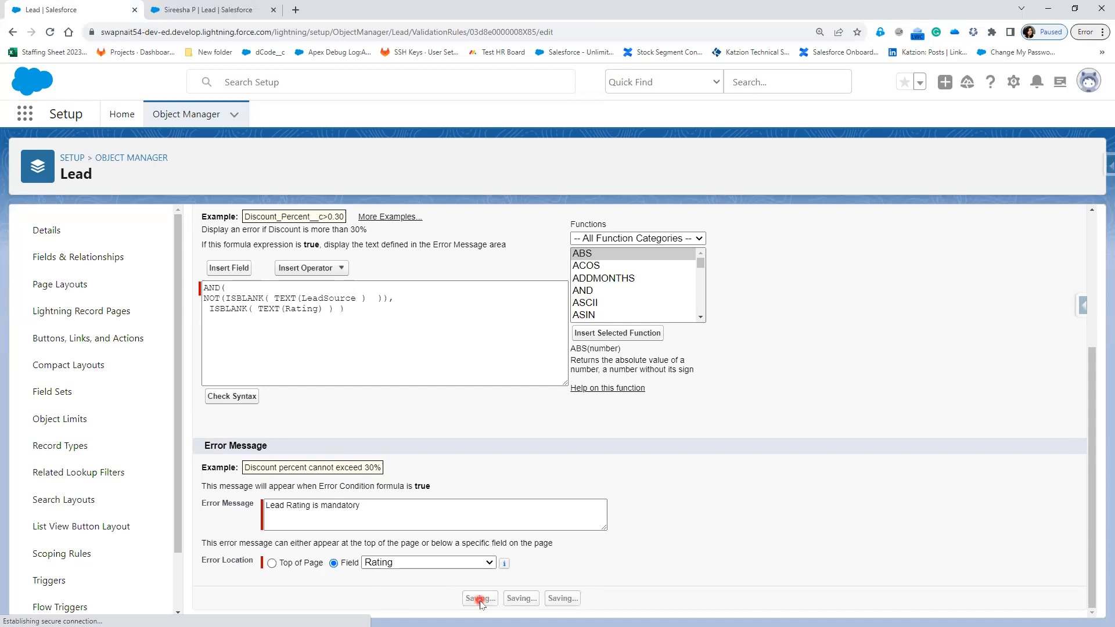
Reload the open lead record, edit its details, try saving with Rating blank, and go to the flagged Rating field
{"action": "left_click", "coordinate": [221, 12]}
{"action": "left_click", "coordinate": [50, 32]}
{"action": "left_click", "coordinate": [390, 406]}
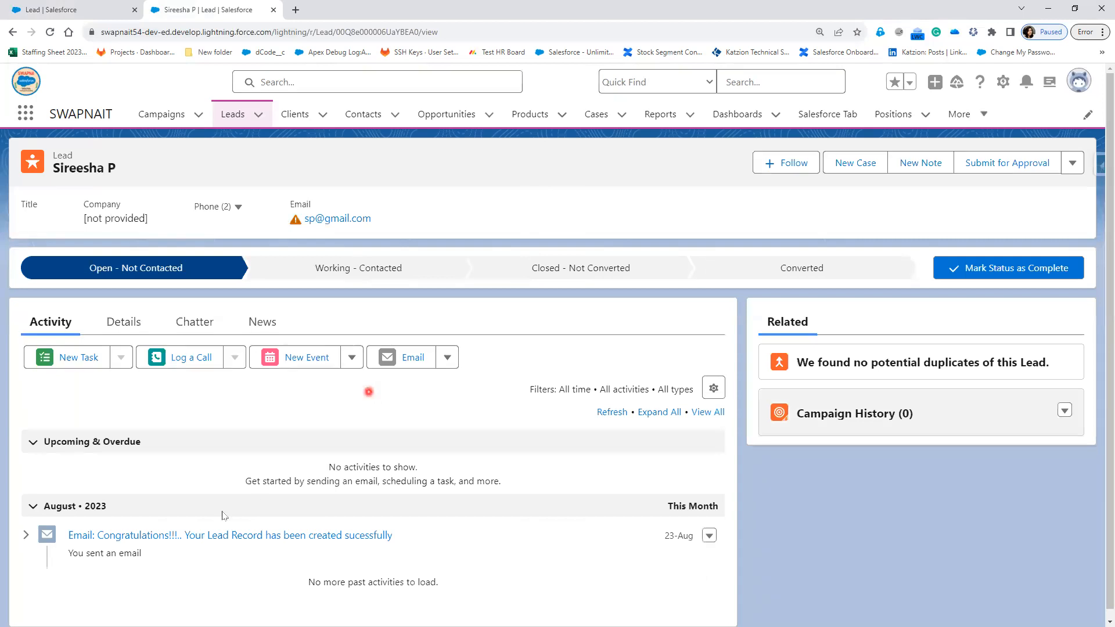
{"action": "scroll", "coordinate": [174, 323], "scroll_direction": "down", "scroll_amount": 1}
{"action": "left_click", "coordinate": [115, 318]}
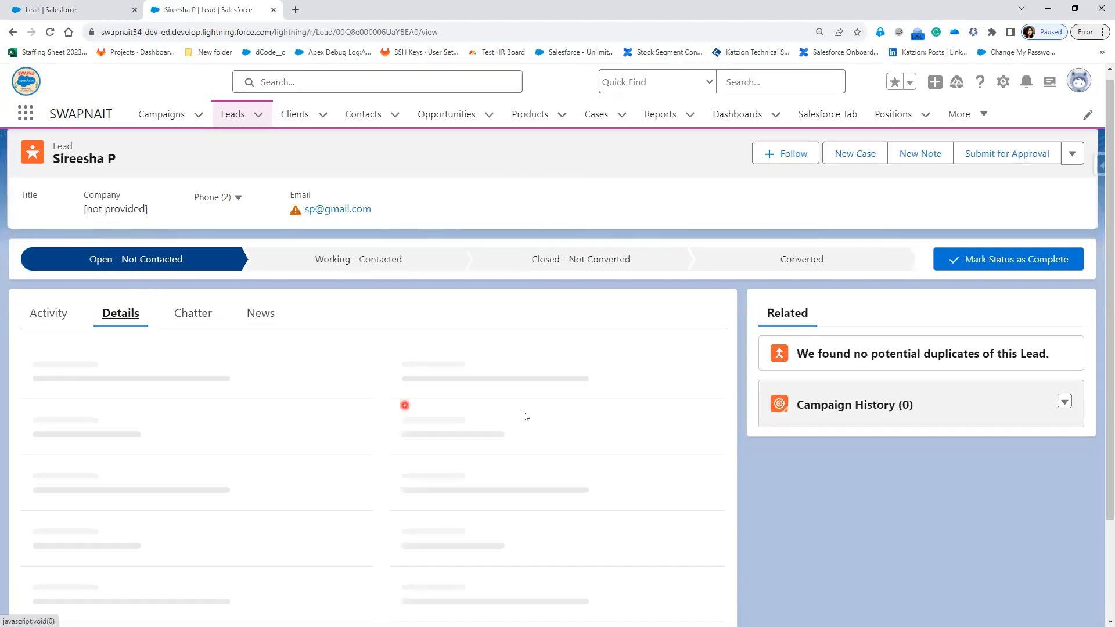
{"action": "left_click", "coordinate": [706, 409]}
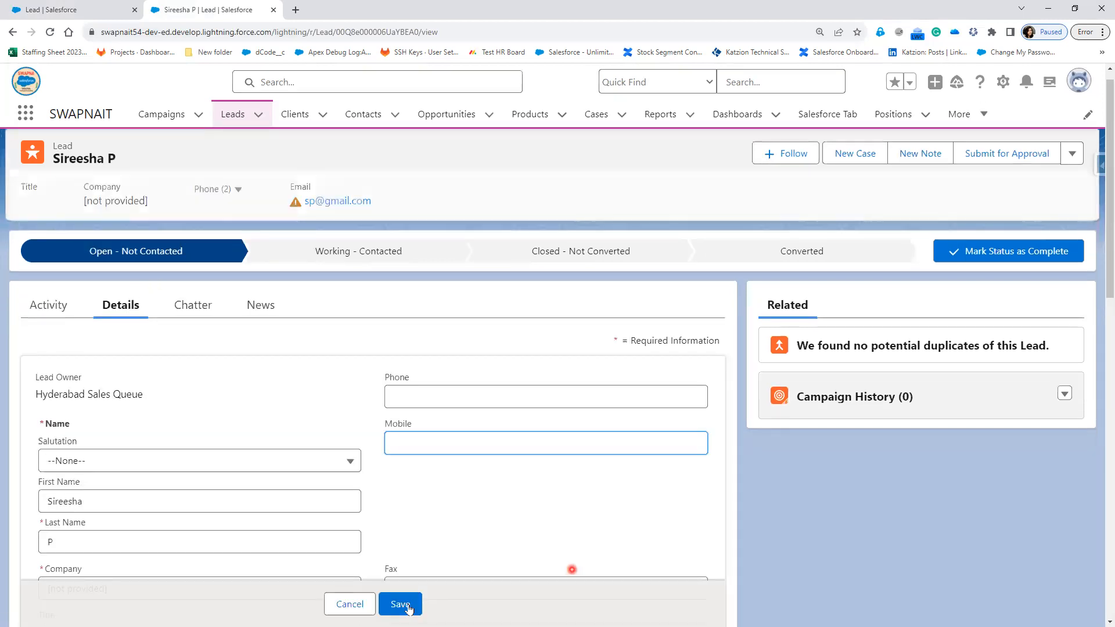
{"action": "left_click", "coordinate": [400, 604]}
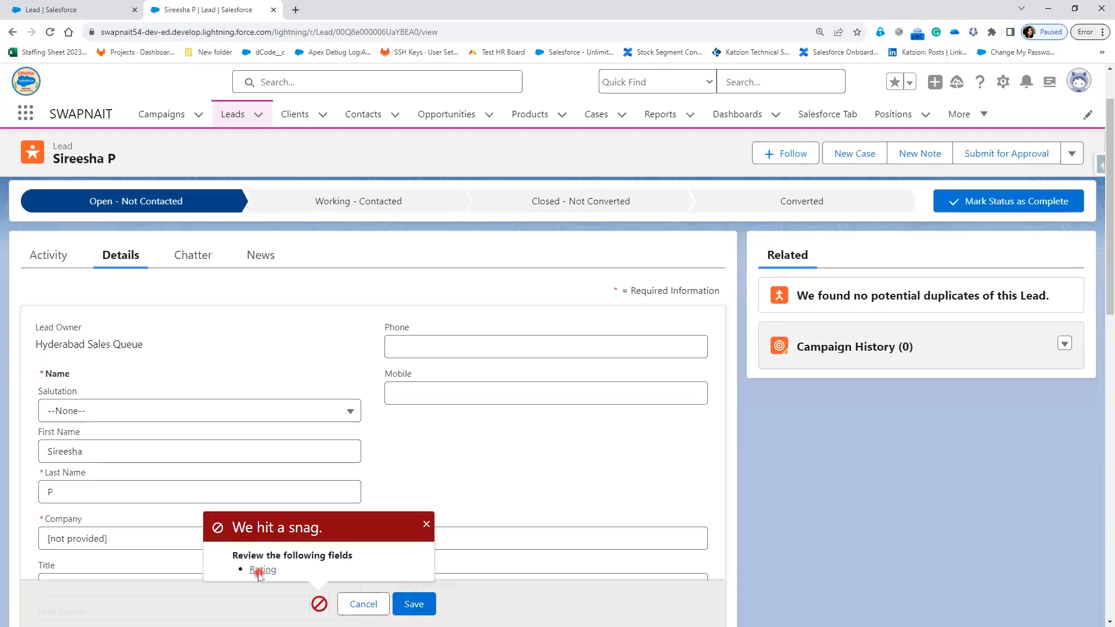
{"action": "left_click", "coordinate": [259, 572]}
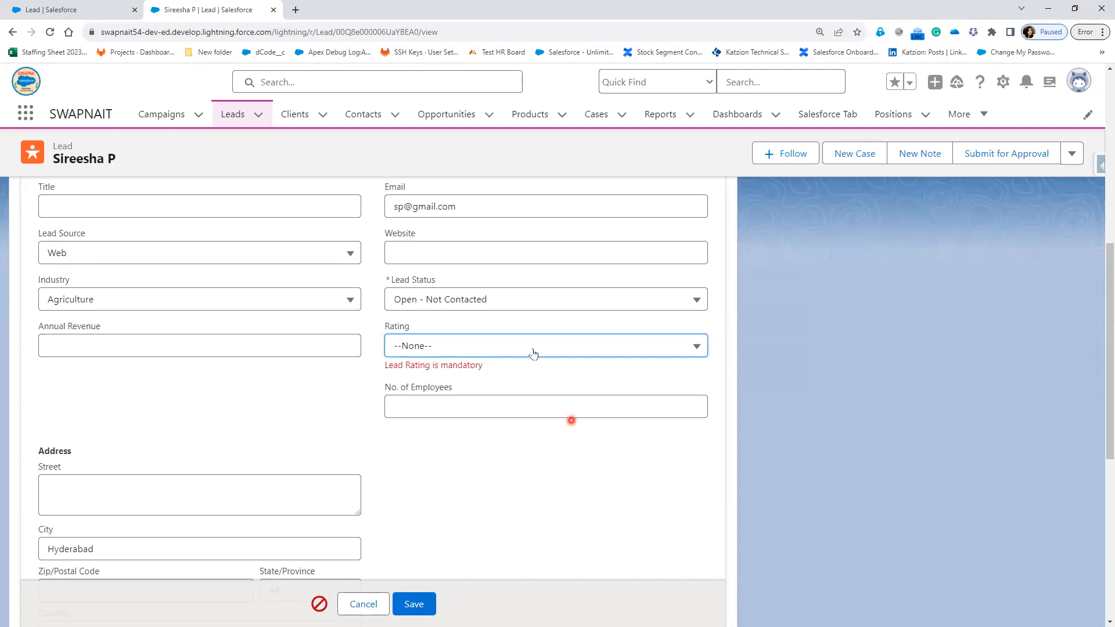
Set the lead's Lead Source to --None-- and save the record with Rating left blank
{"action": "left_click", "coordinate": [201, 254]}
{"action": "left_click", "coordinate": [176, 281]}
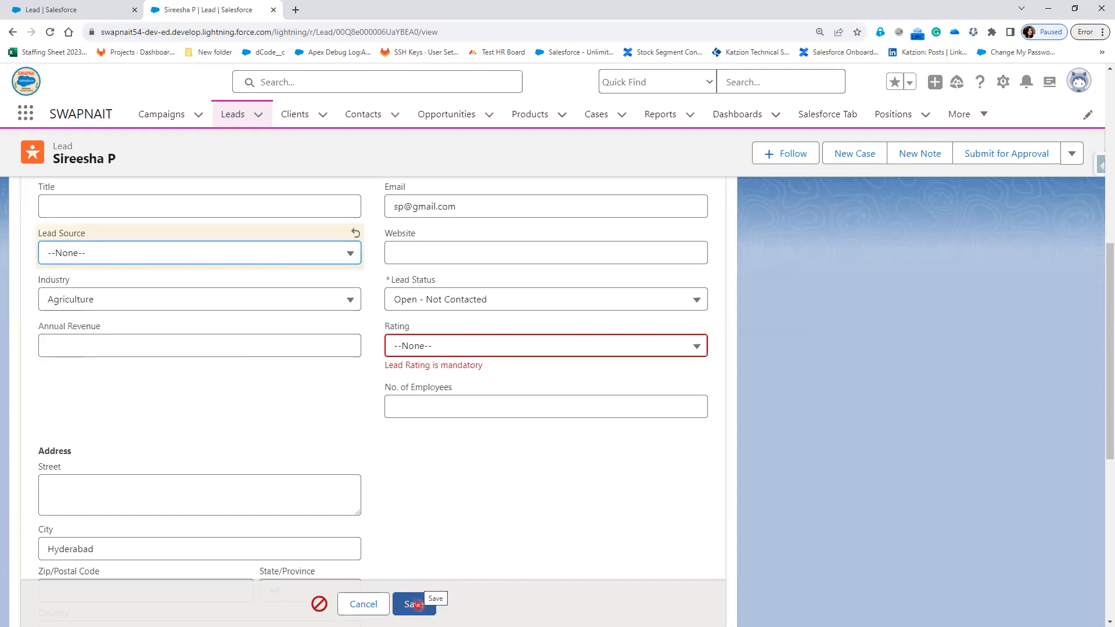
{"action": "left_click", "coordinate": [418, 604]}
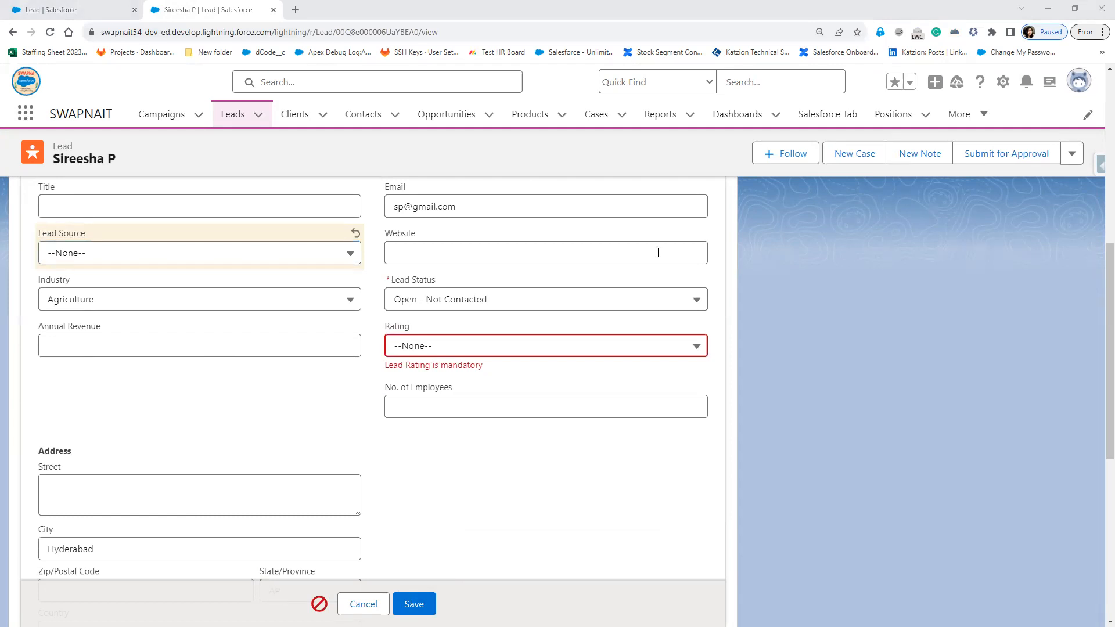
{"action": "left_click", "coordinate": [414, 604]}
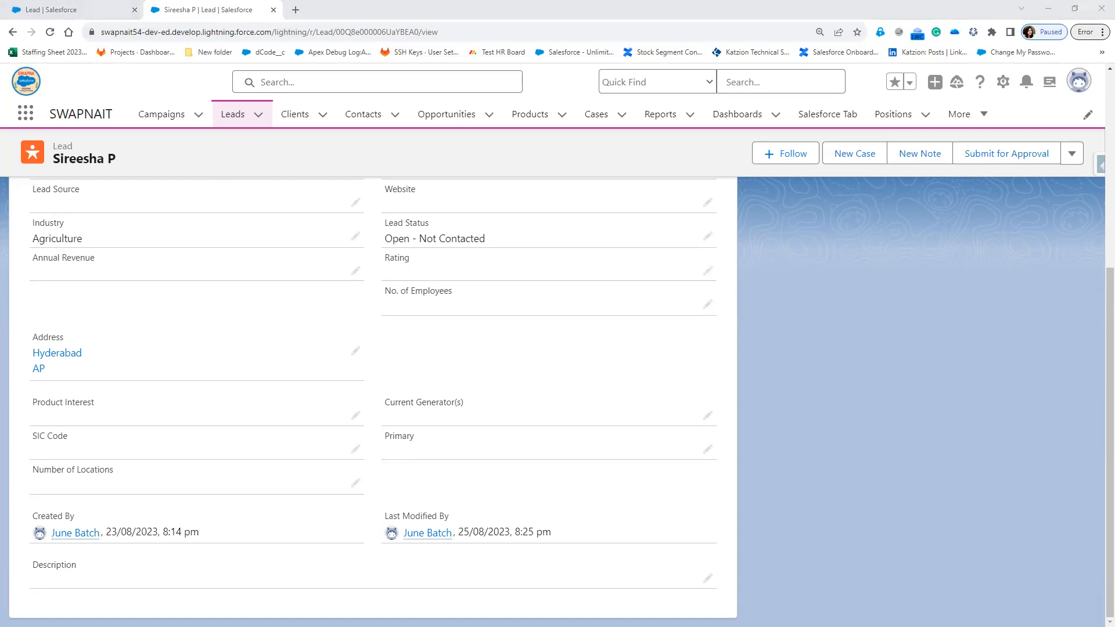
{"action": "left_click", "coordinate": [446, 552]}
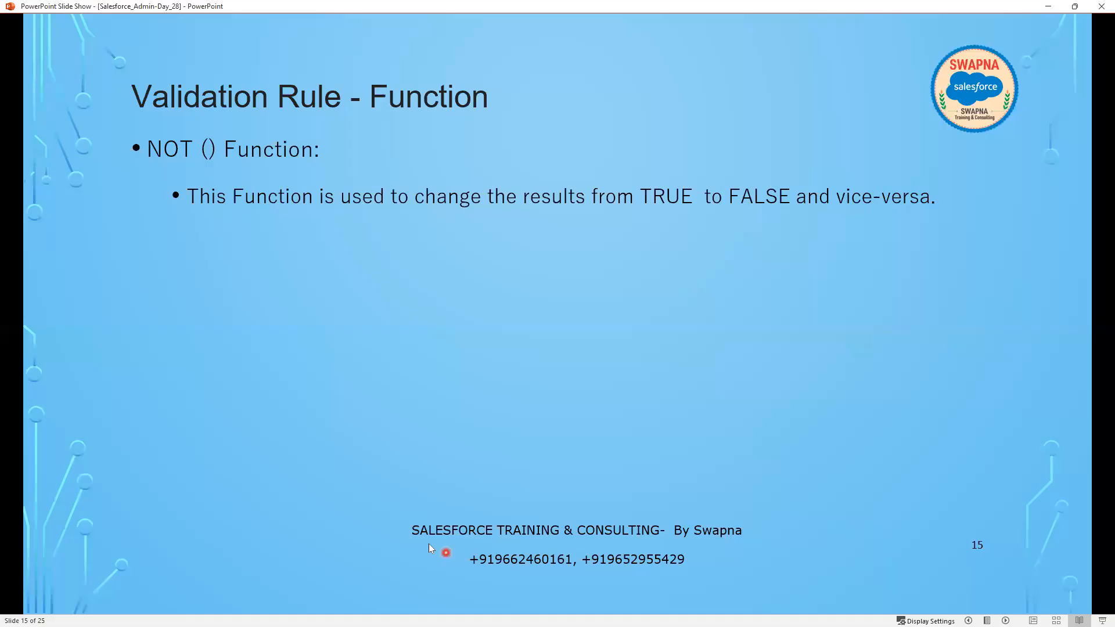
{"action": "left_click", "coordinate": [380, 521]}
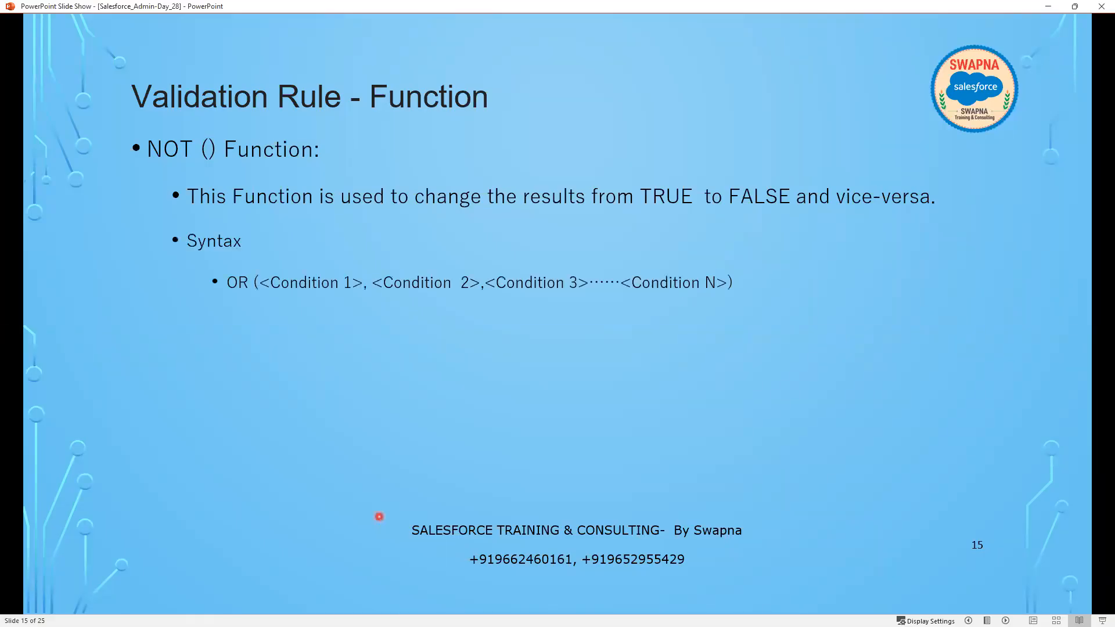
{"action": "left_click", "coordinate": [380, 516]}
{"action": "left_click", "coordinate": [379, 516]}
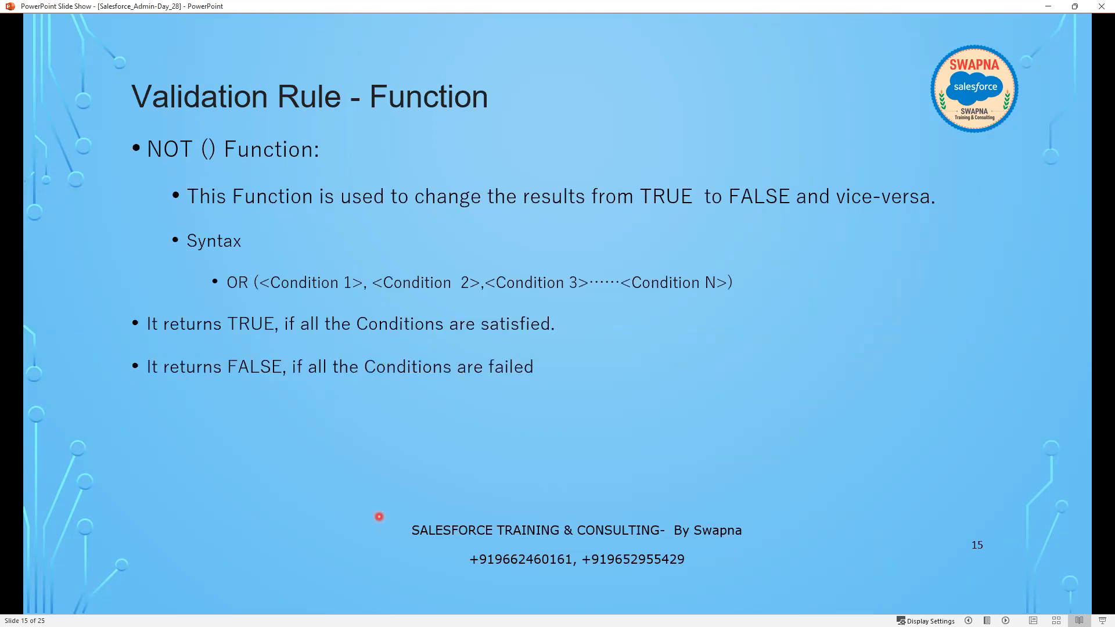
{"action": "left_click", "coordinate": [379, 516]}
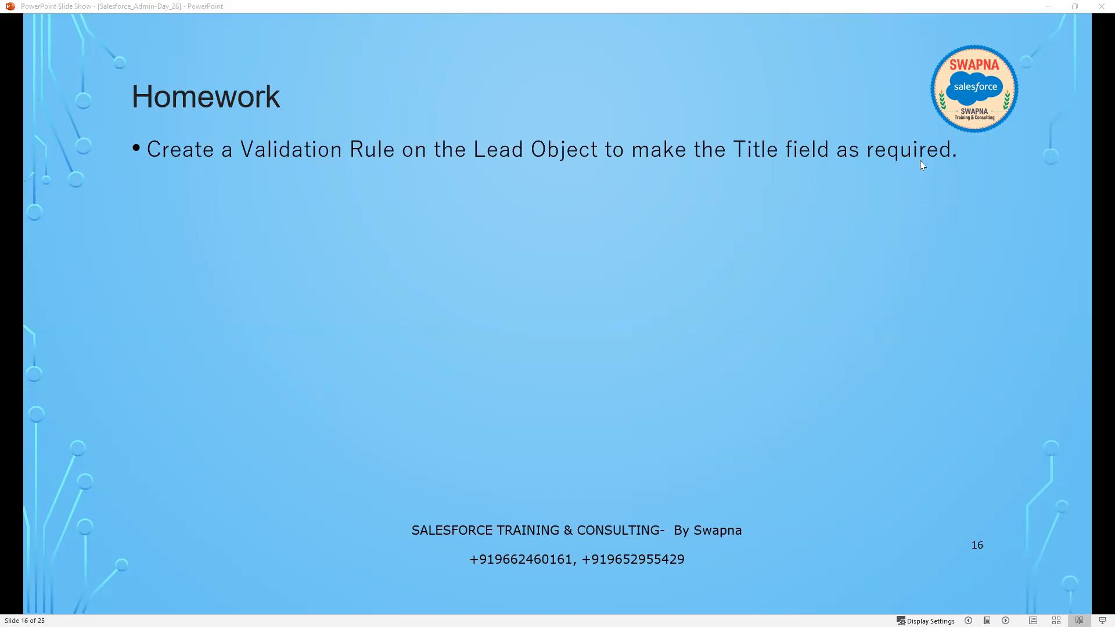
{"action": "left_click", "coordinate": [536, 349]}
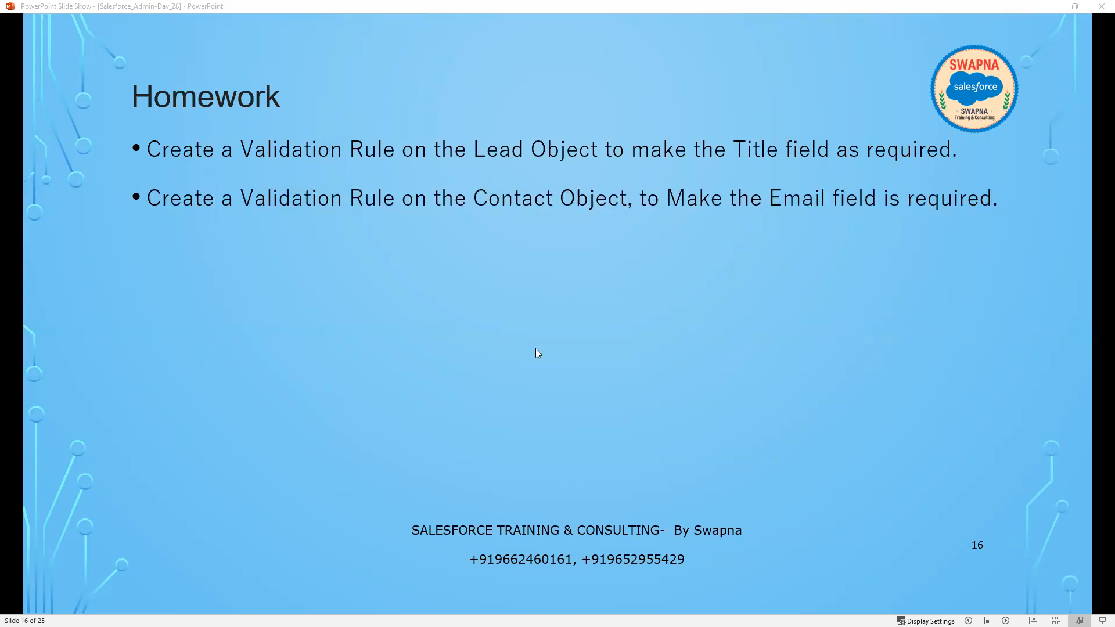
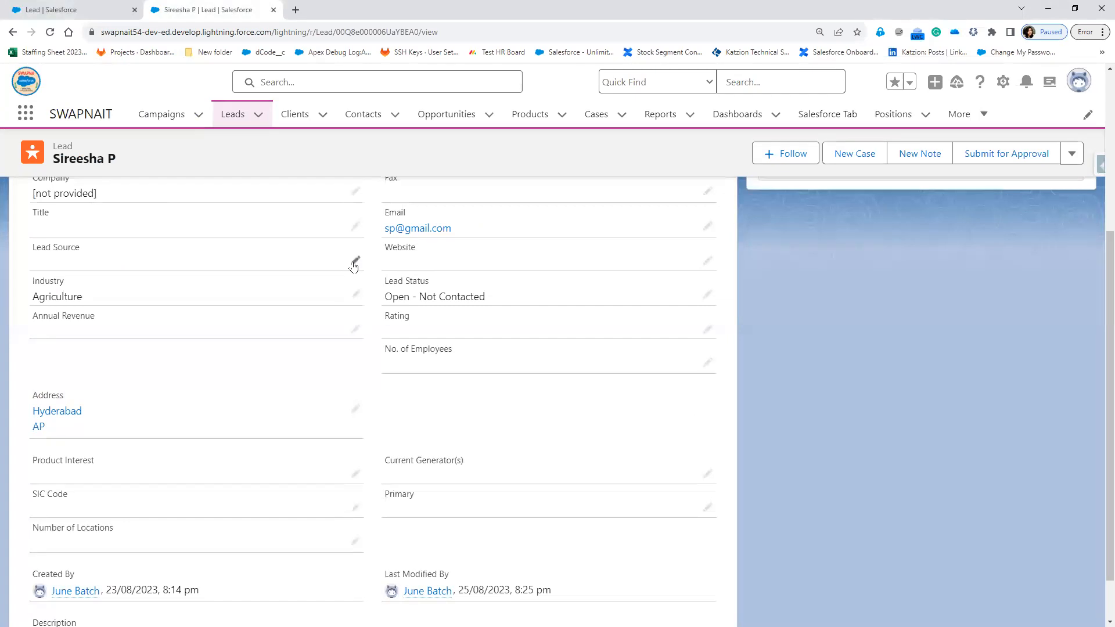
Set the lead's Lead Source to Web and try to save the record with Rating left blank
{"action": "left_click", "coordinate": [204, 283]}
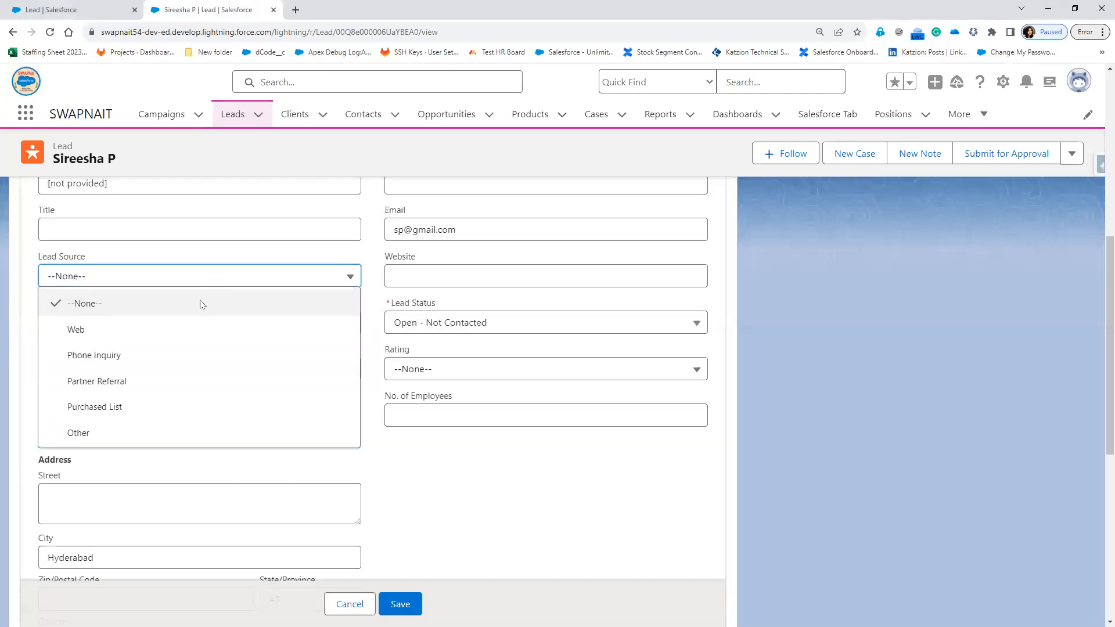
{"action": "left_click", "coordinate": [169, 333]}
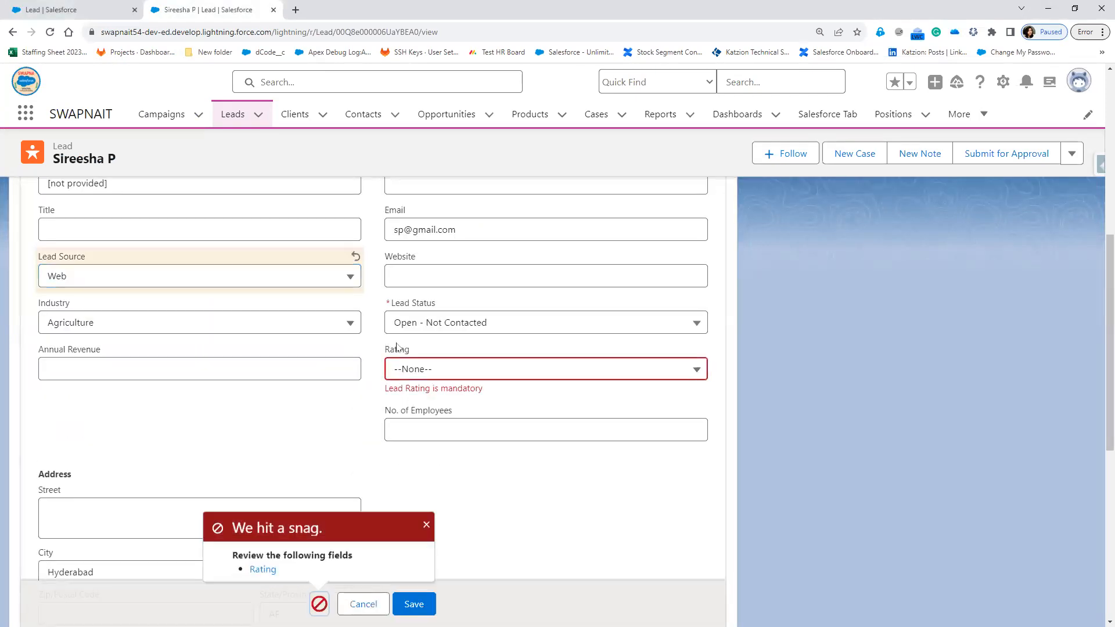
Add a third AND condition to the lead_Source rule's formula, comparing the $Profile.Name field with an empty text value using ==
{"action": "left_click", "coordinate": [87, 12]}
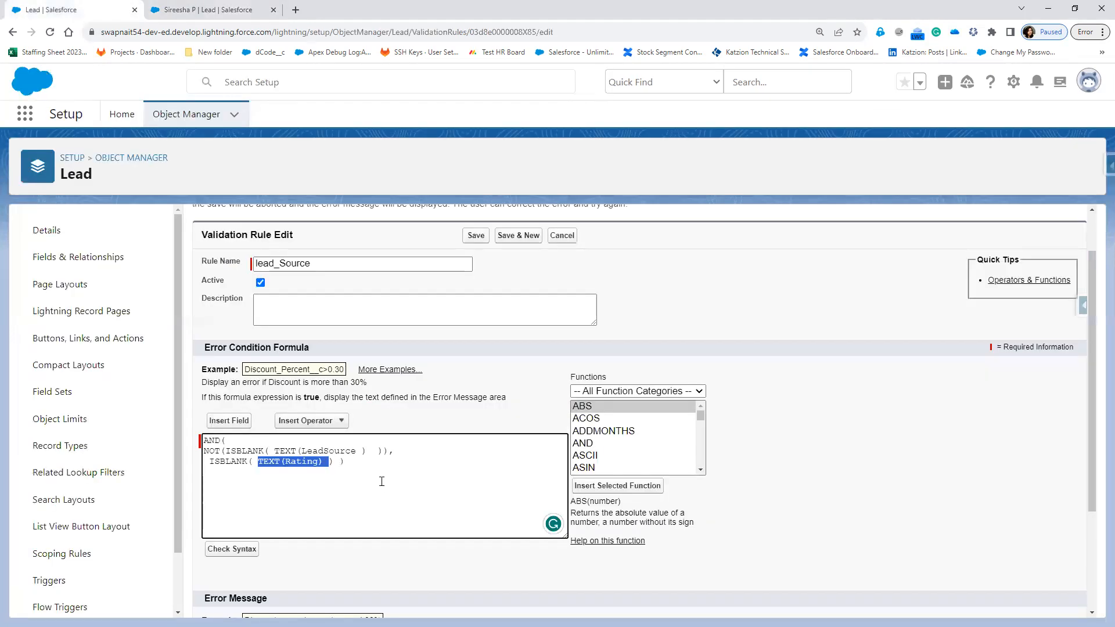
{"action": "left_click", "coordinate": [336, 461]}
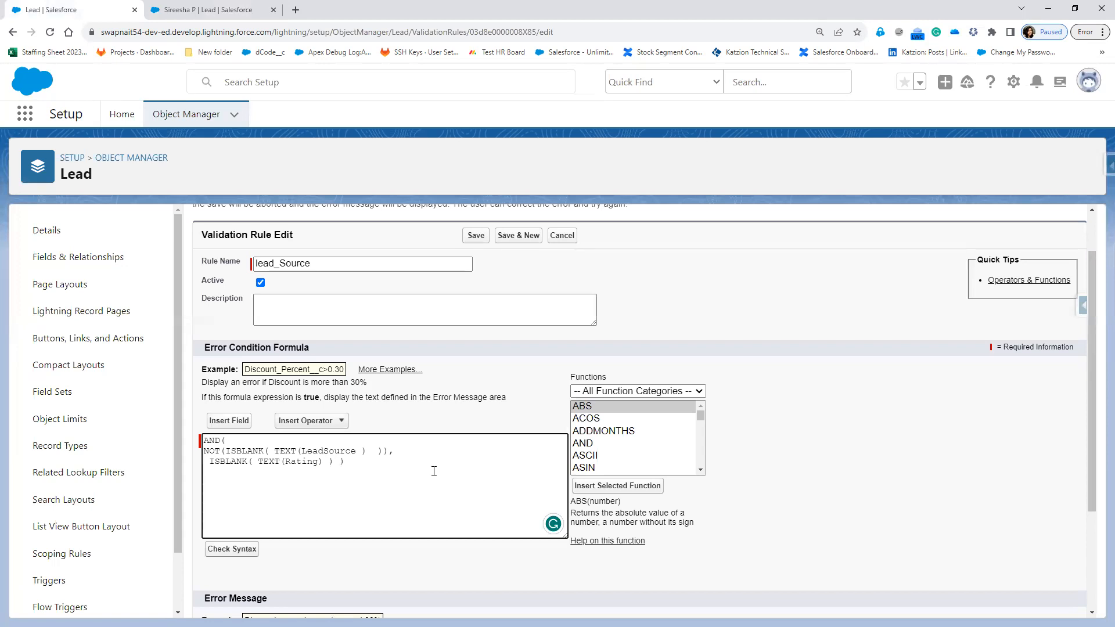
{"action": "key", "text": "Return"}
{"action": "left_click", "coordinate": [238, 421]}
{"action": "left_click", "coordinate": [413, 397]}
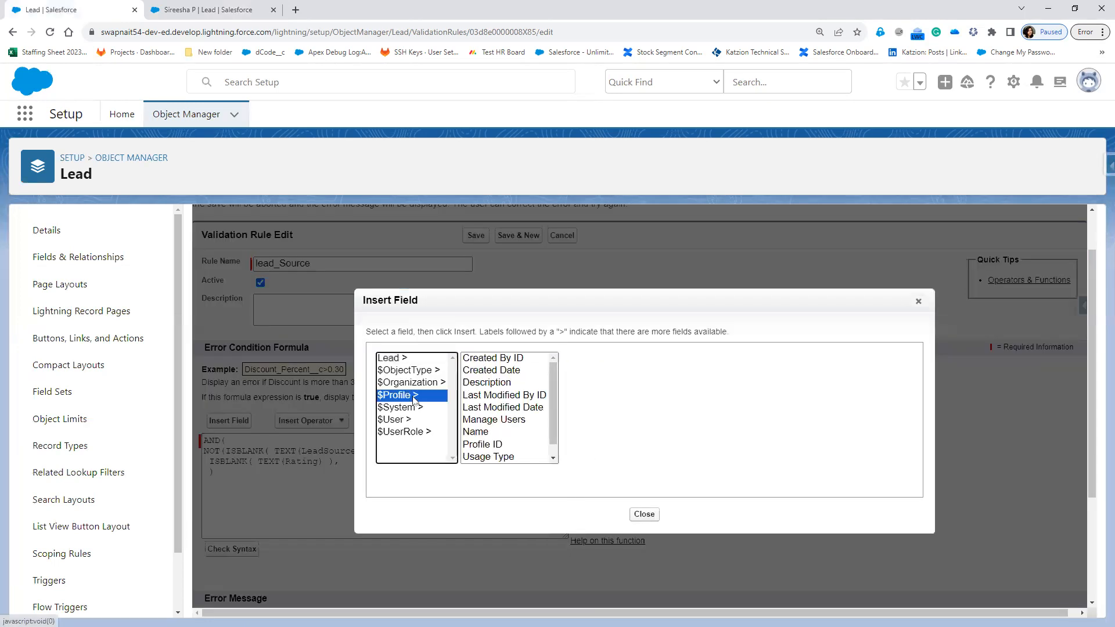
{"action": "left_click", "coordinate": [476, 434]}
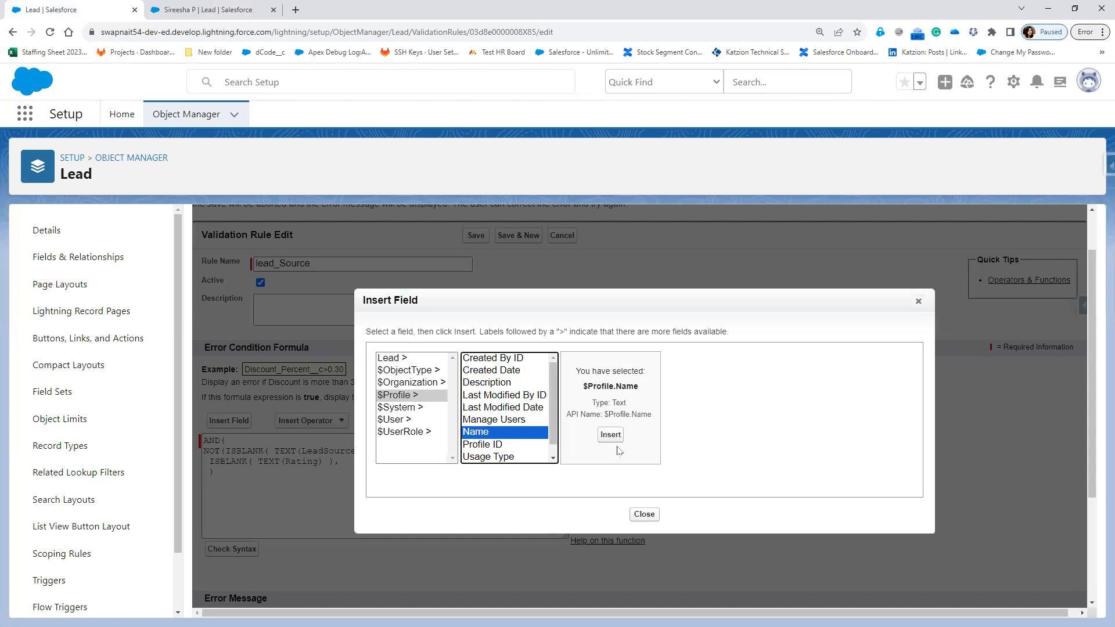
{"action": "scroll", "coordinate": [521, 422], "scroll_direction": "down", "scroll_amount": 1}
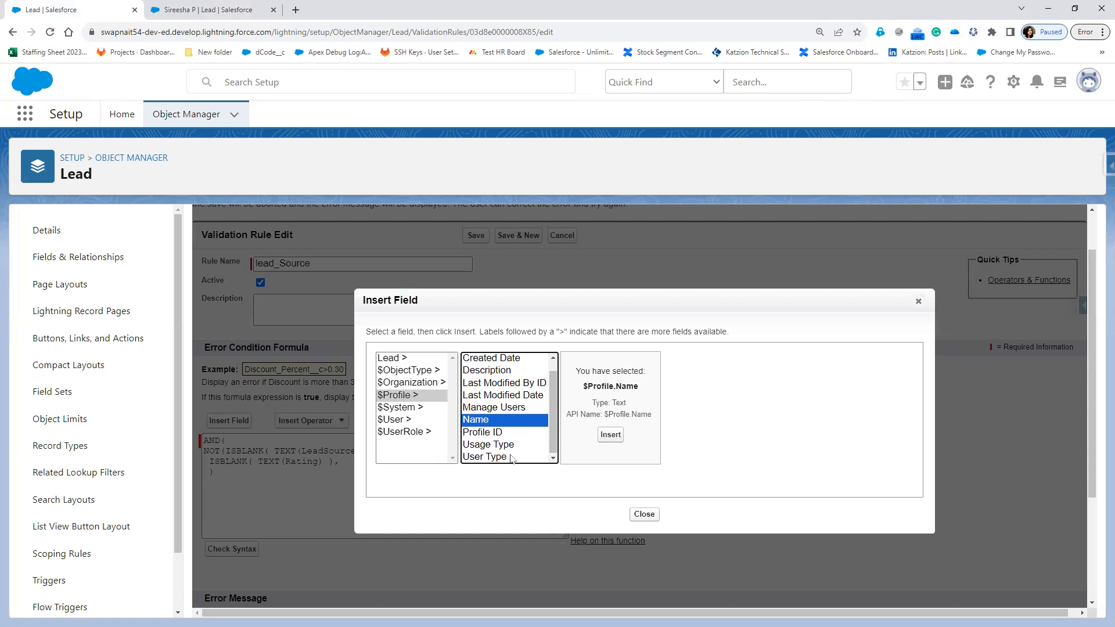
{"action": "scroll", "coordinate": [511, 459], "scroll_direction": "up", "scroll_amount": 1}
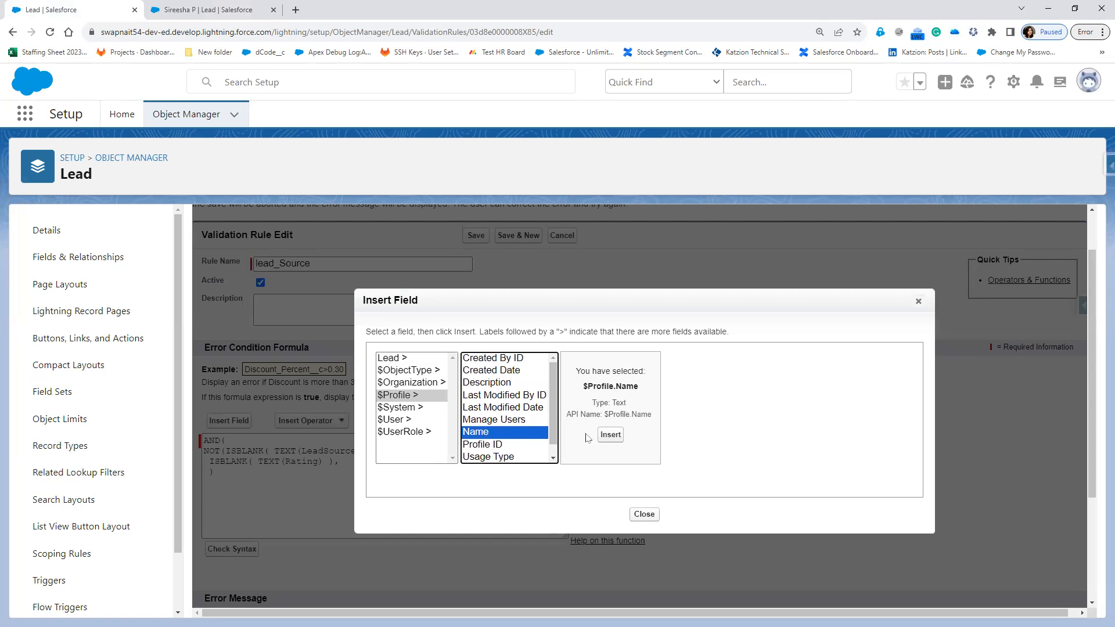
{"action": "left_click", "coordinate": [609, 435]}
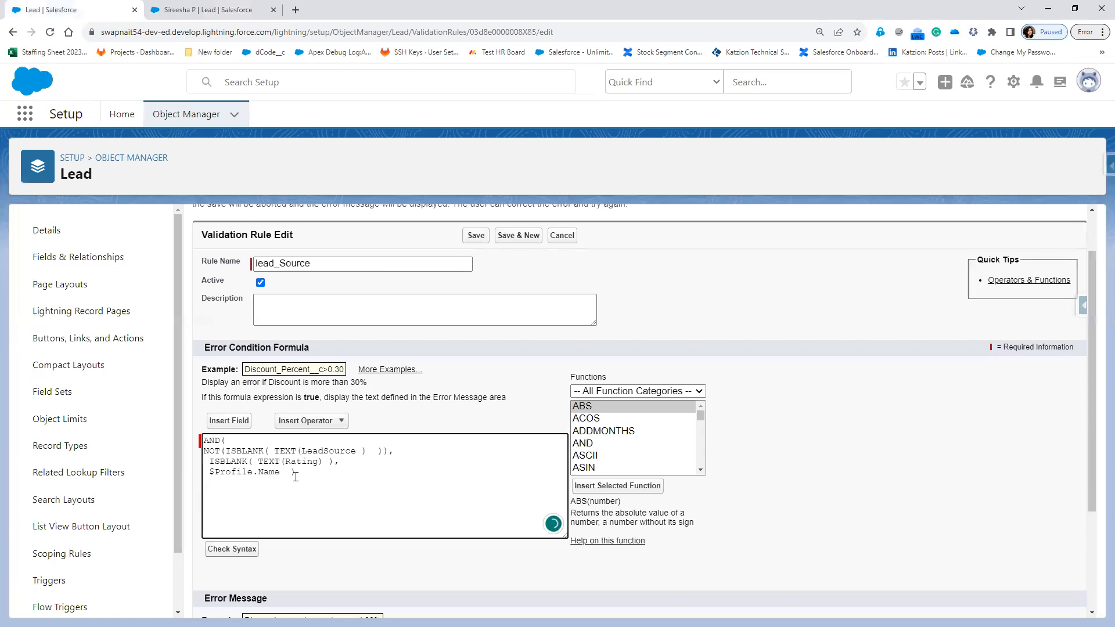
{"action": "type", "text": "==''"}
Open Setup separately from the lead record, search for "Profile", and go to the Profiles list
{"action": "left_click", "coordinate": [210, 16]}
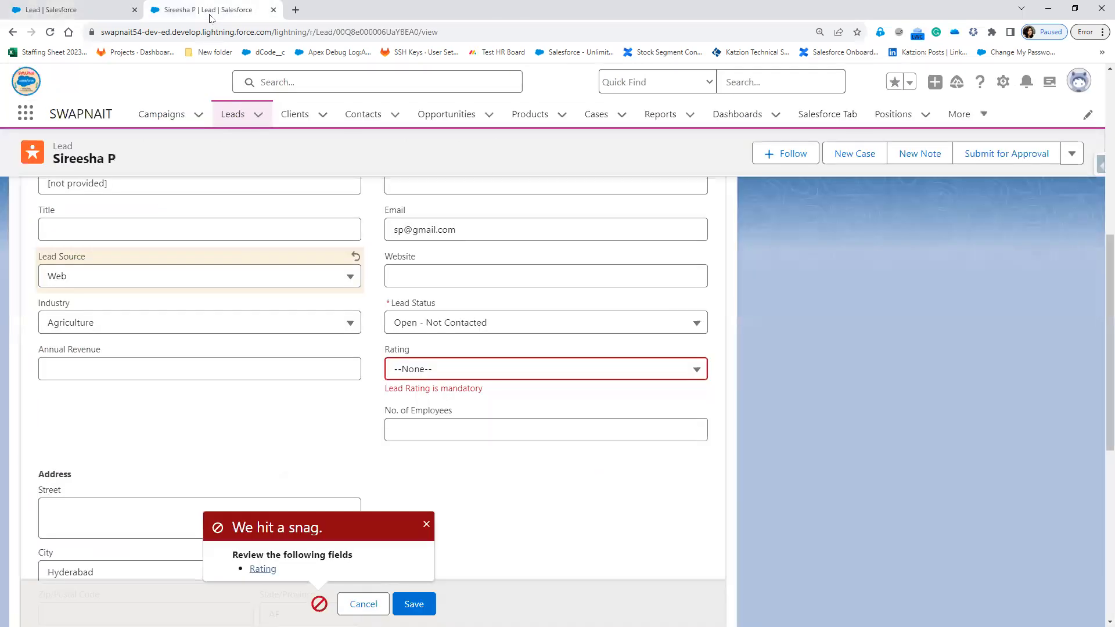
{"action": "left_click", "coordinate": [1003, 82]}
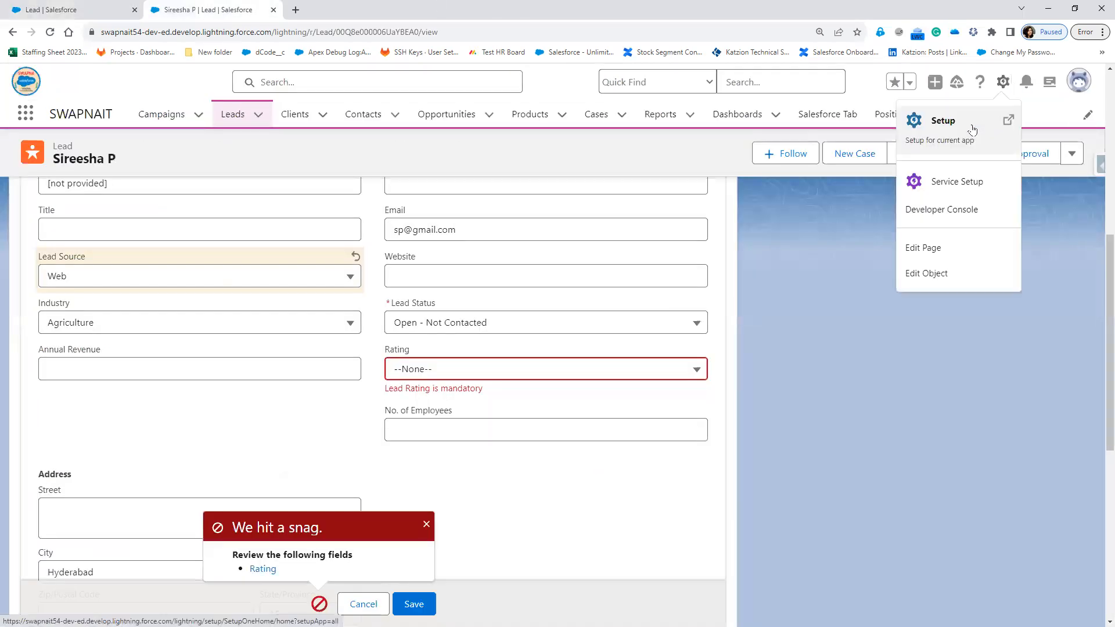
{"action": "left_click", "coordinate": [953, 118]}
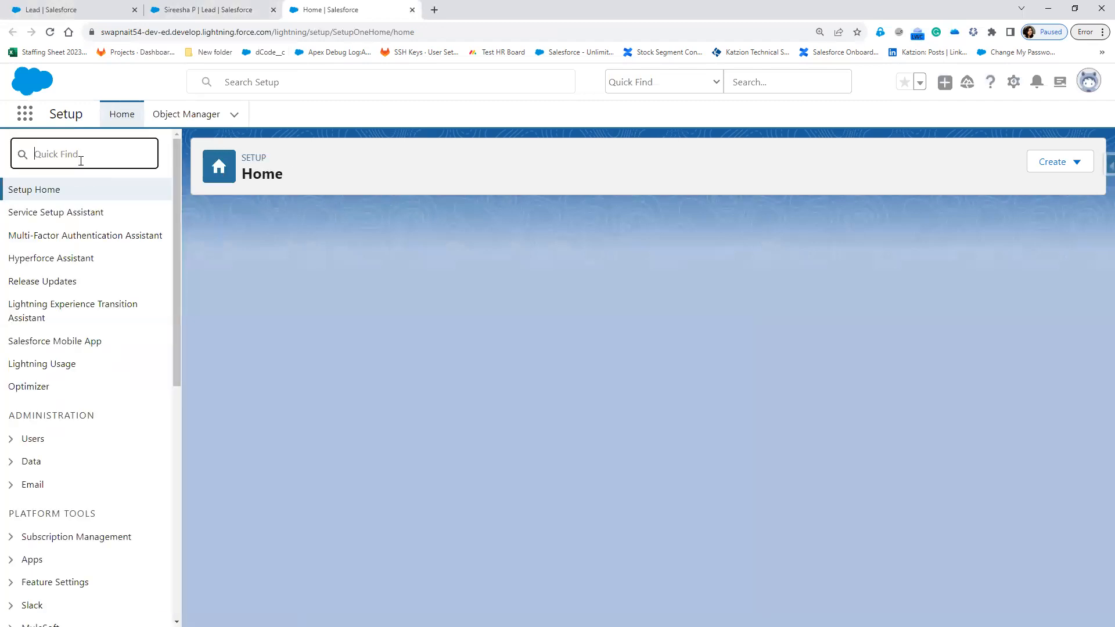
{"action": "type", "text": "Profile"}
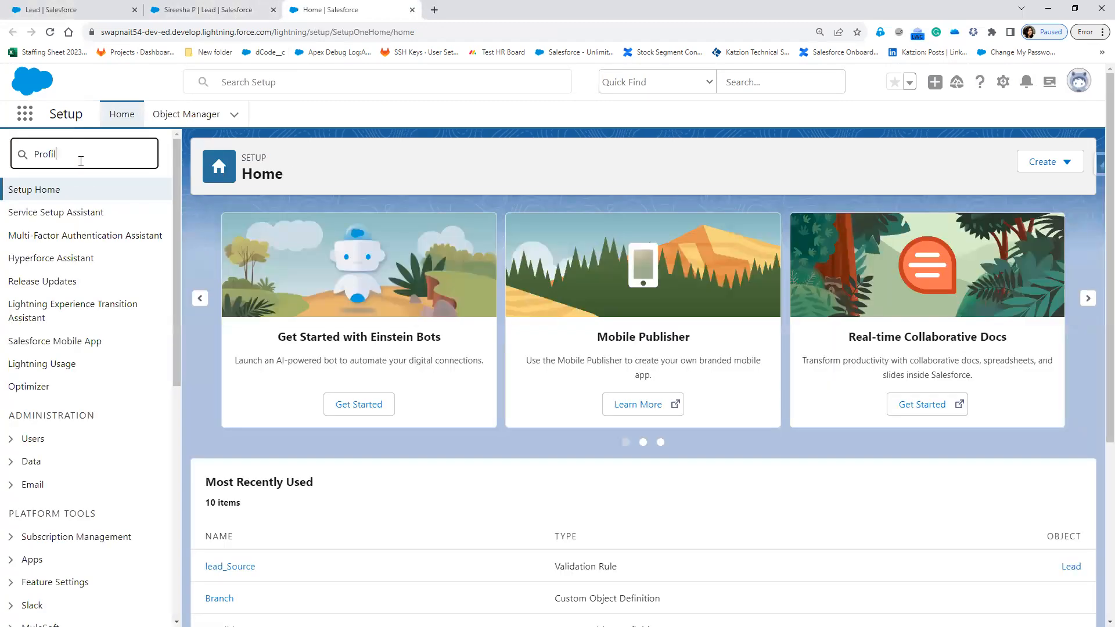
{"action": "left_click", "coordinate": [54, 213]}
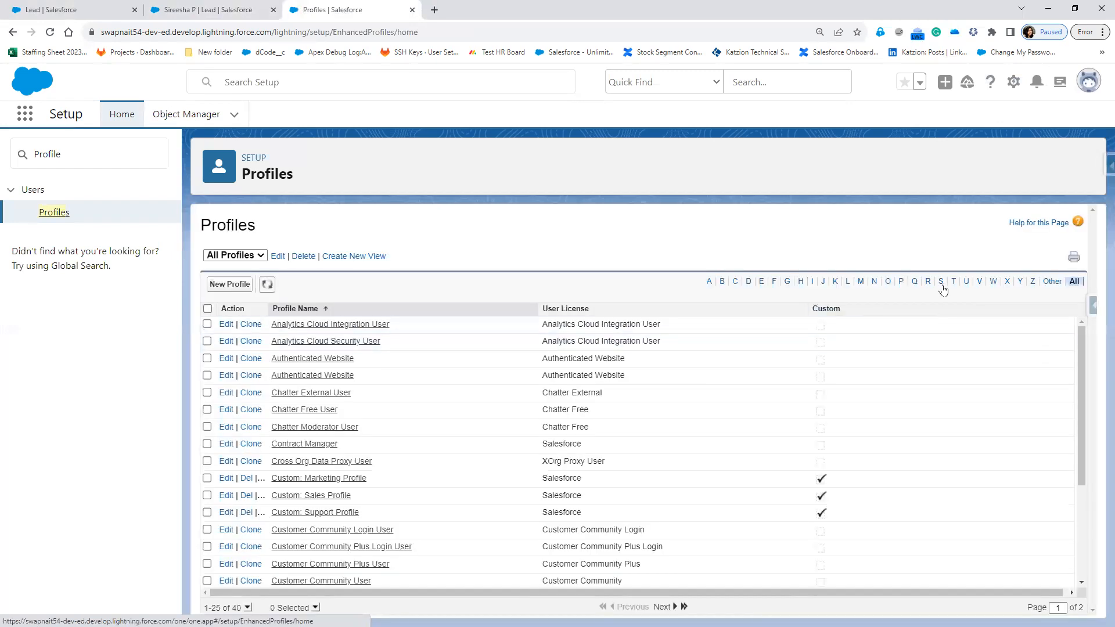
Filter the profiles to those starting with S, dismiss the permissions notice, and copy the System Administrator profile name
{"action": "left_click", "coordinate": [941, 281]}
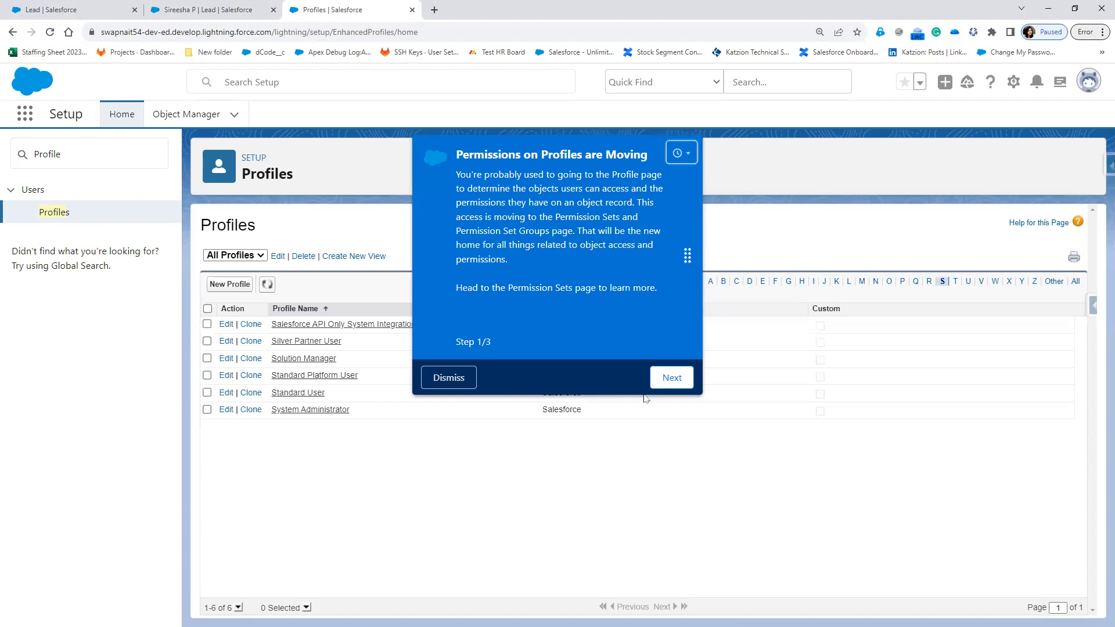
{"action": "left_click", "coordinate": [435, 379]}
{"action": "left_click_drag", "start_coordinate": [361, 410], "coordinate": [272, 413]}
{"action": "key", "text": "ctrl+c"}
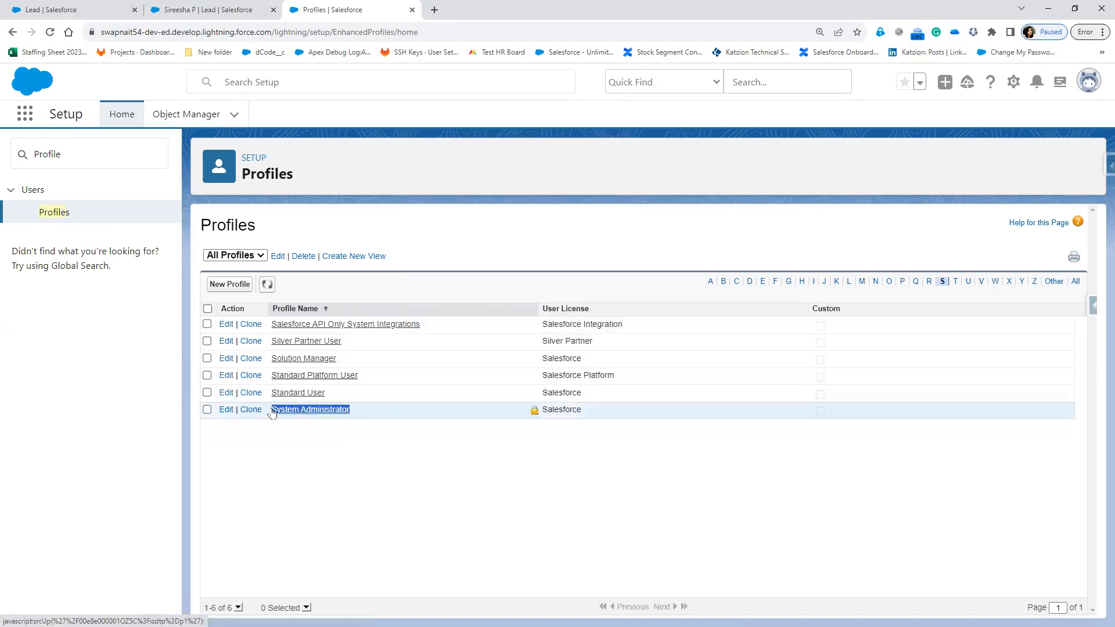
Paste System Administrator as the compared profile name in the lead_Source formula, check its syntax, and save the rule
{"action": "left_click", "coordinate": [233, 11]}
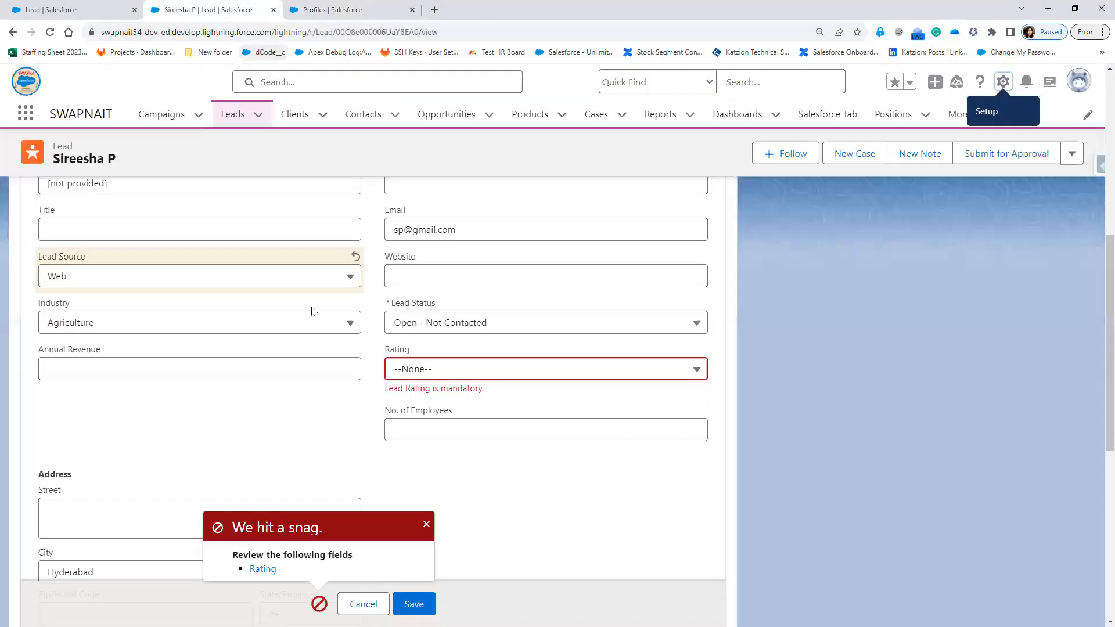
{"action": "left_click", "coordinate": [90, 10]}
{"action": "key", "text": "ctrl+v"}
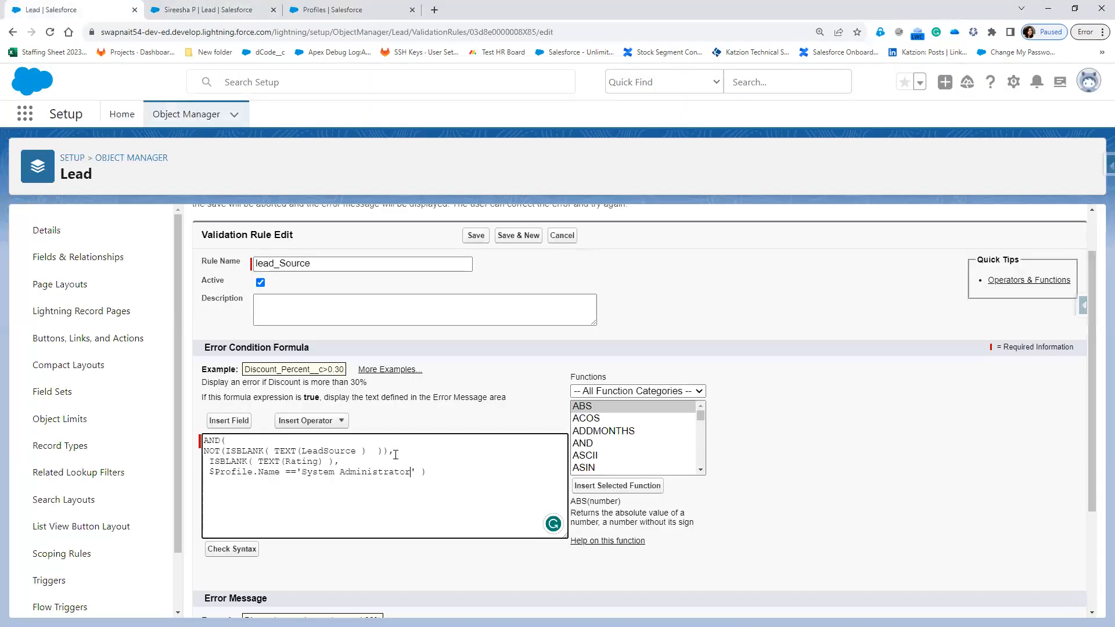
{"action": "left_click", "coordinate": [231, 550]}
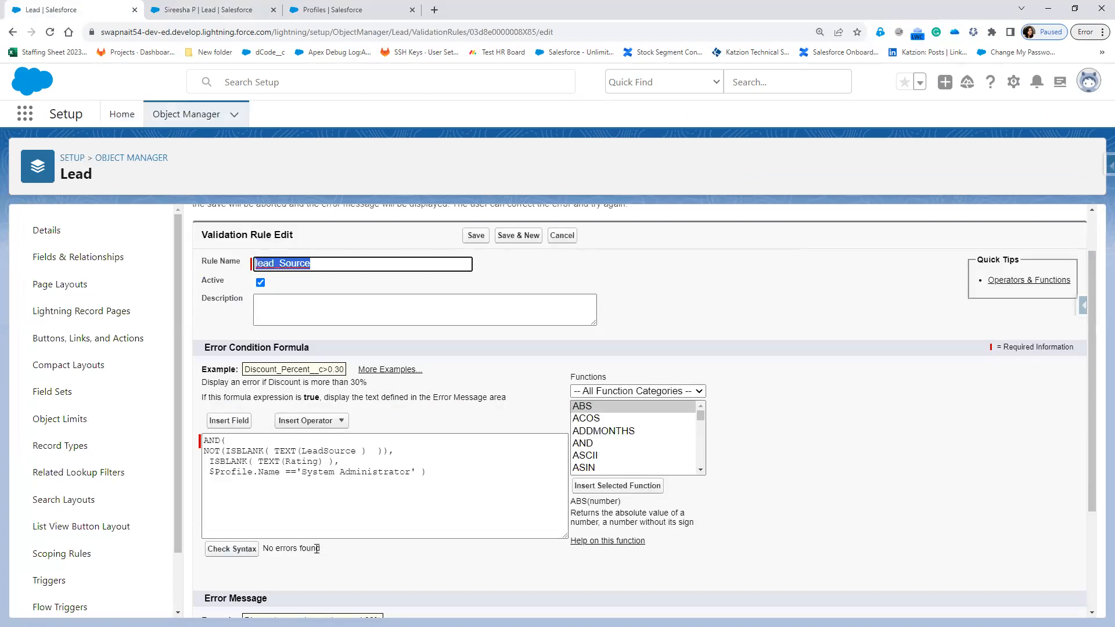
{"action": "scroll", "coordinate": [329, 602], "scroll_direction": "down", "scroll_amount": 3}
{"action": "left_click", "coordinate": [472, 599]}
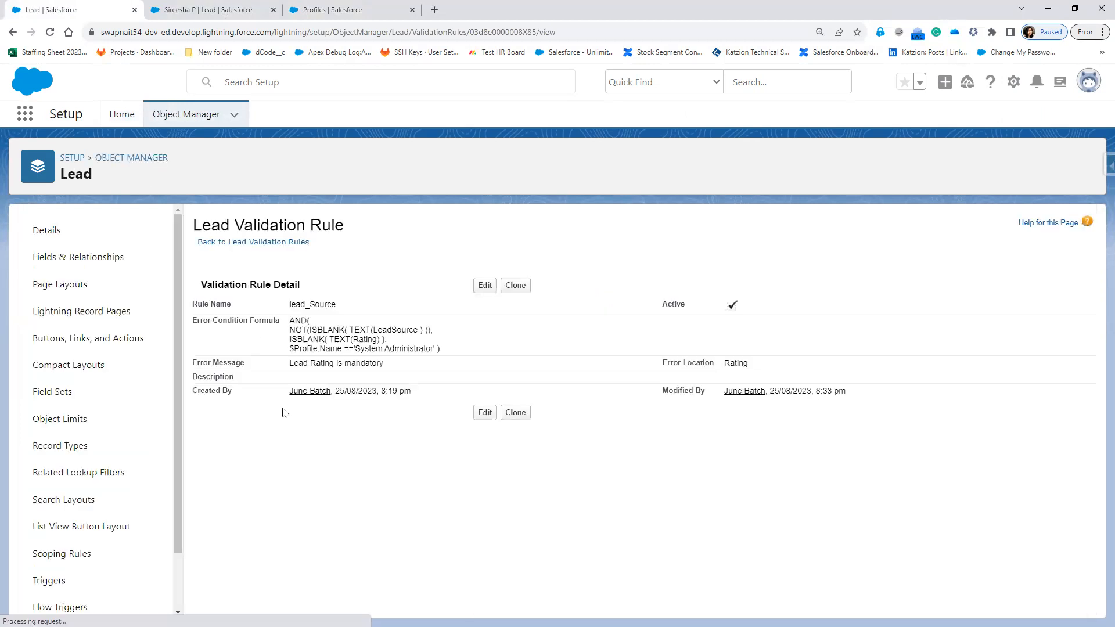
Reopen the rule, change the profile comparison to $Profile.Name != 'System Administrator', check the syntax, and save it
{"action": "left_click", "coordinate": [489, 287]}
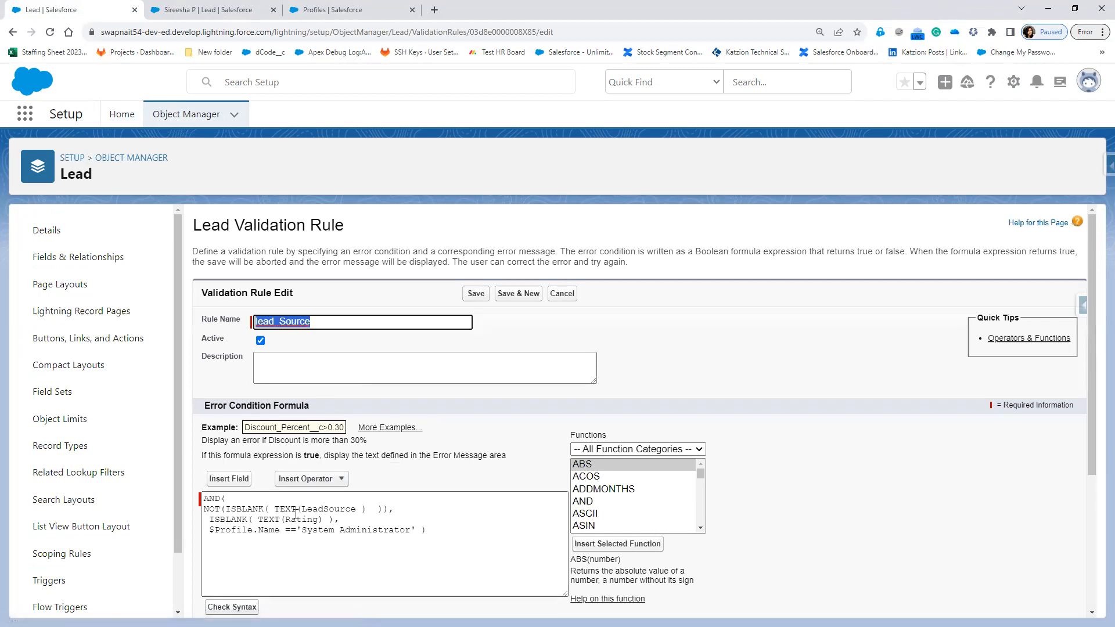
{"action": "left_click", "coordinate": [291, 529]}
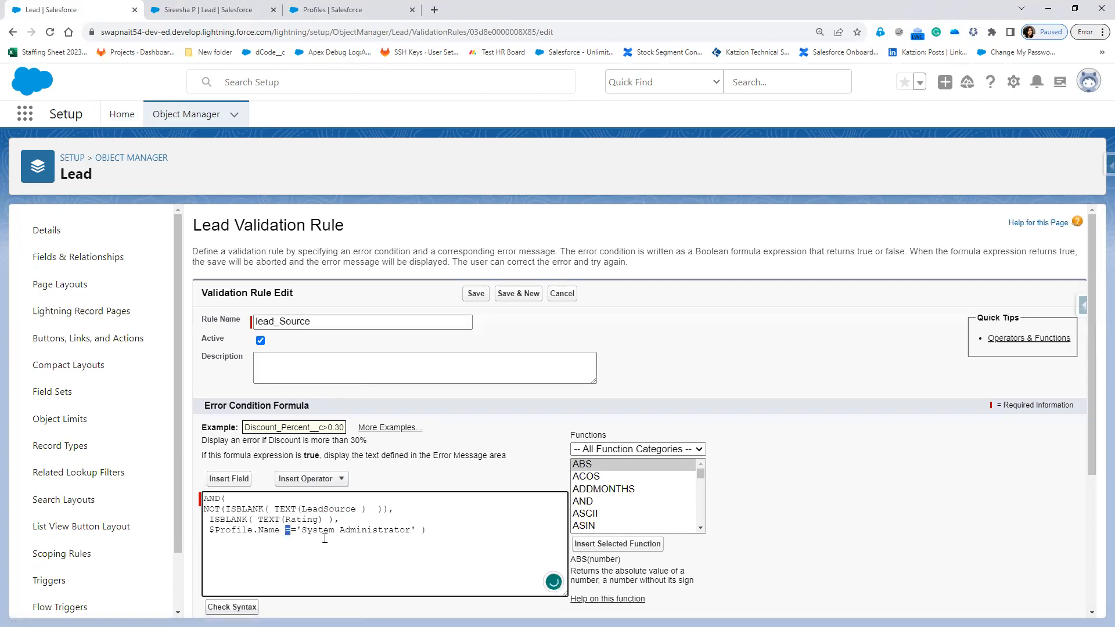
{"action": "left_click", "coordinate": [232, 607]}
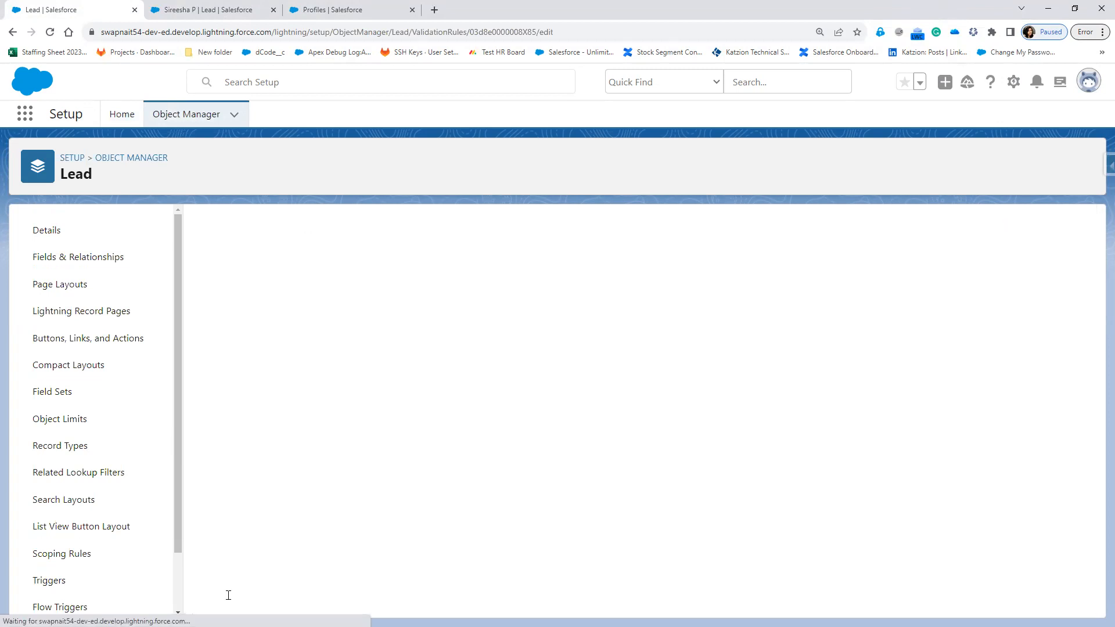
{"action": "scroll", "coordinate": [313, 592], "scroll_direction": "down", "scroll_amount": 4}
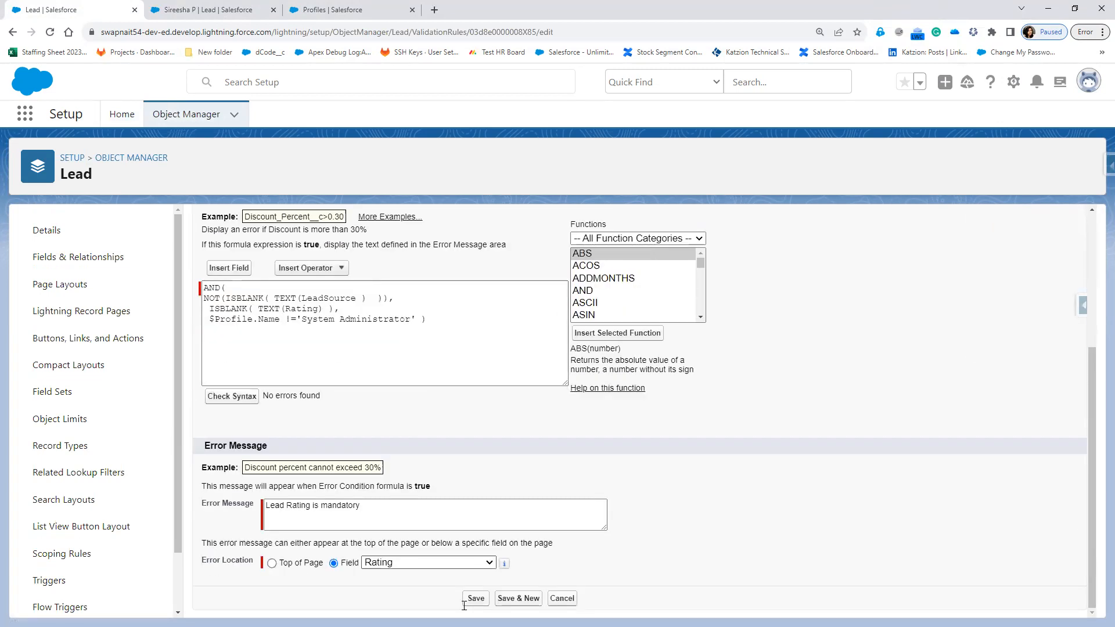
{"action": "left_click", "coordinate": [477, 599]}
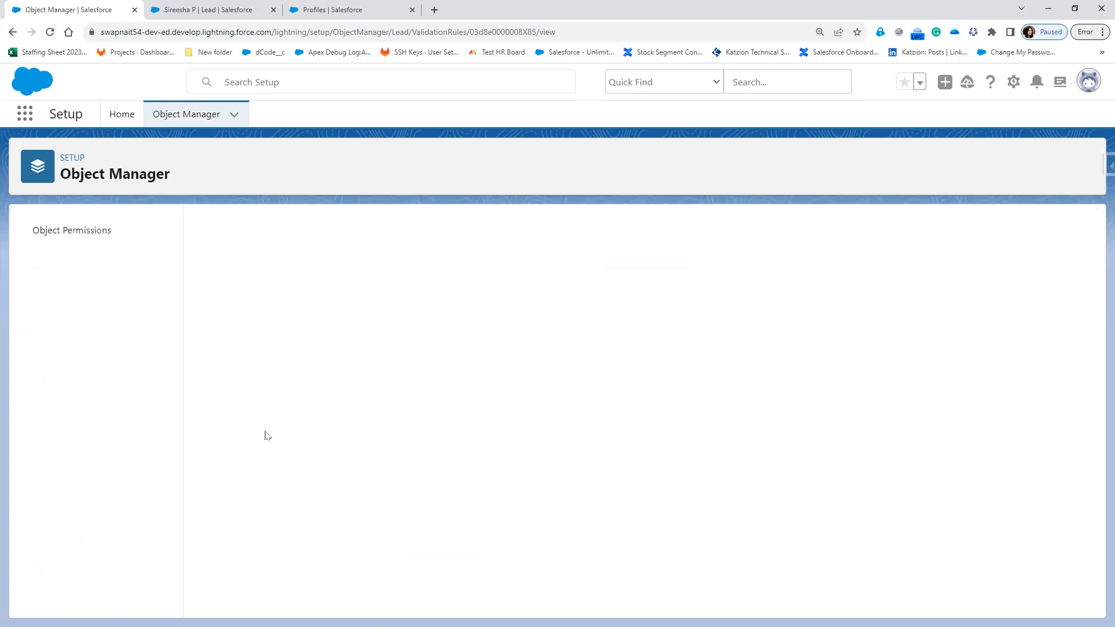
Return to the lead record, save it with Lead Source Web and no Rating, and change its Industry to Apparel and save
{"action": "left_click", "coordinate": [203, 10]}
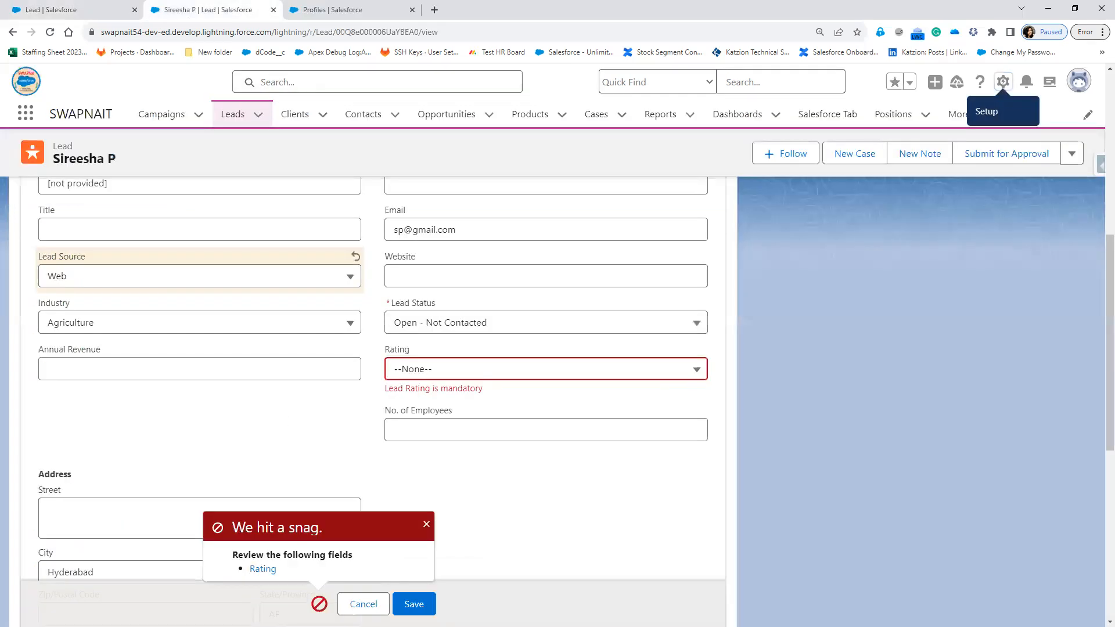
{"action": "left_click", "coordinate": [426, 605]}
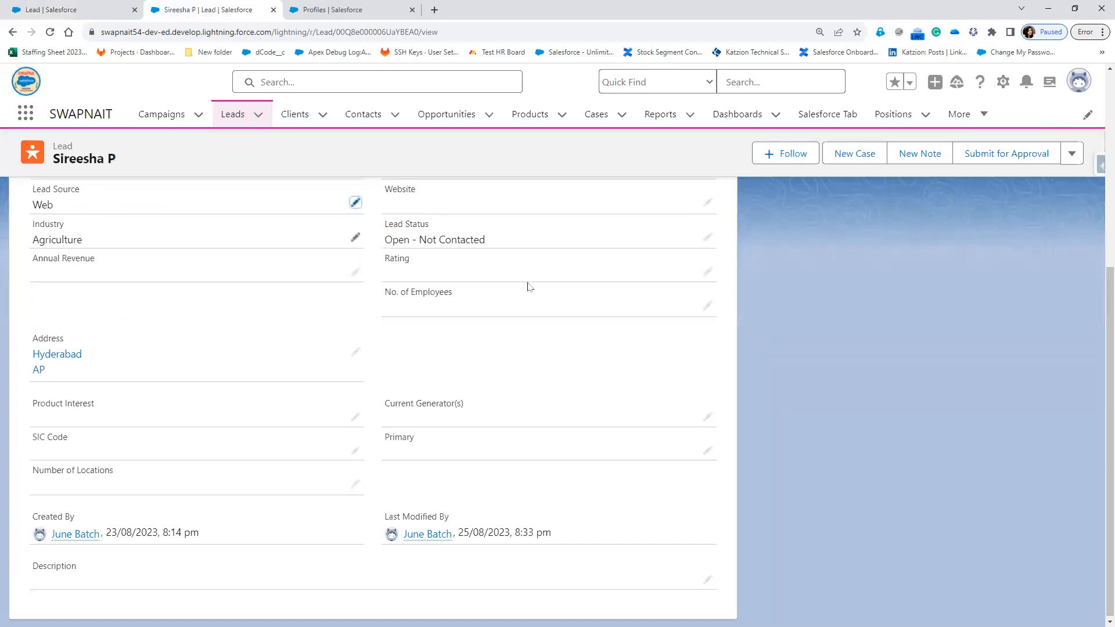
{"action": "double_click", "coordinate": [326, 290]}
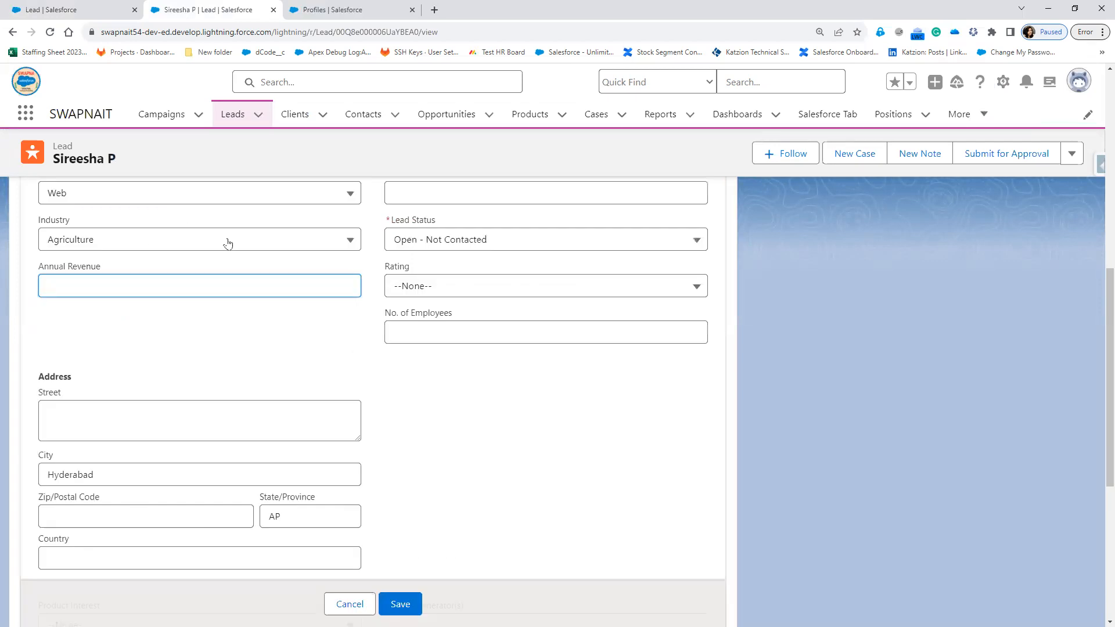
{"action": "left_click", "coordinate": [276, 246]}
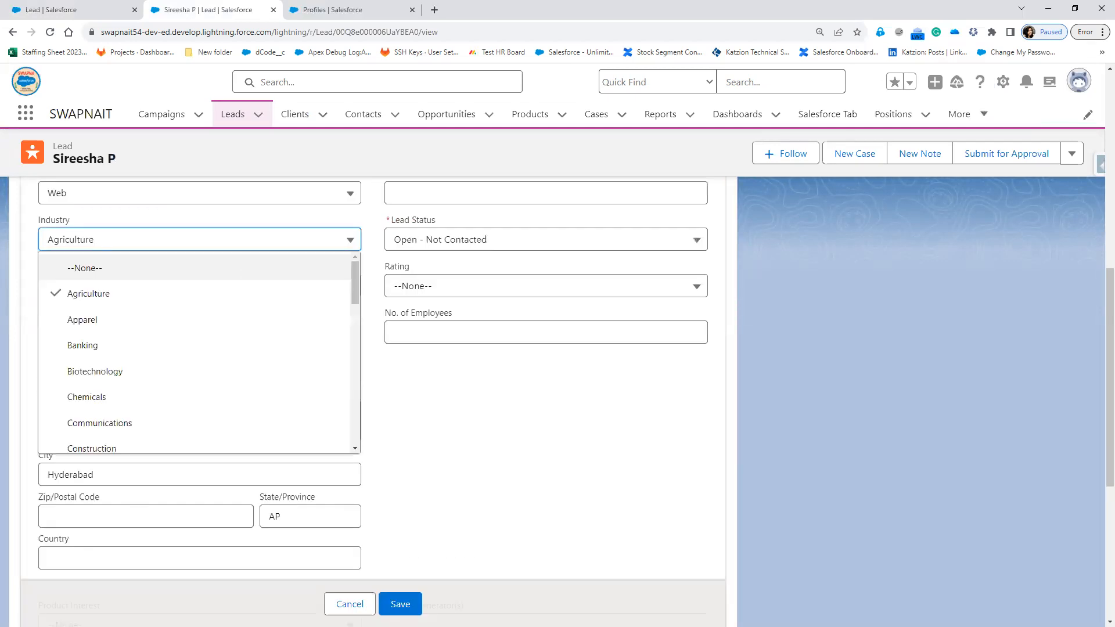
{"action": "left_click", "coordinate": [82, 320]}
{"action": "left_click", "coordinate": [406, 604]}
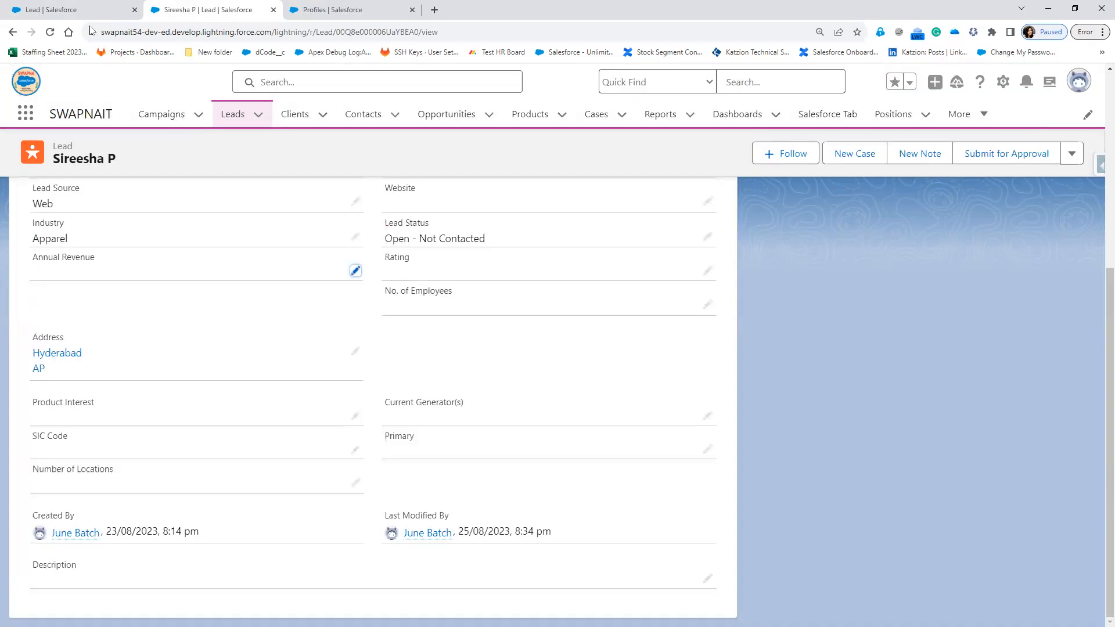
Start another condition in the lead_Source rule's formula, check the Description field under $Profile, and cancel the edit
{"action": "left_click", "coordinate": [64, 10]}
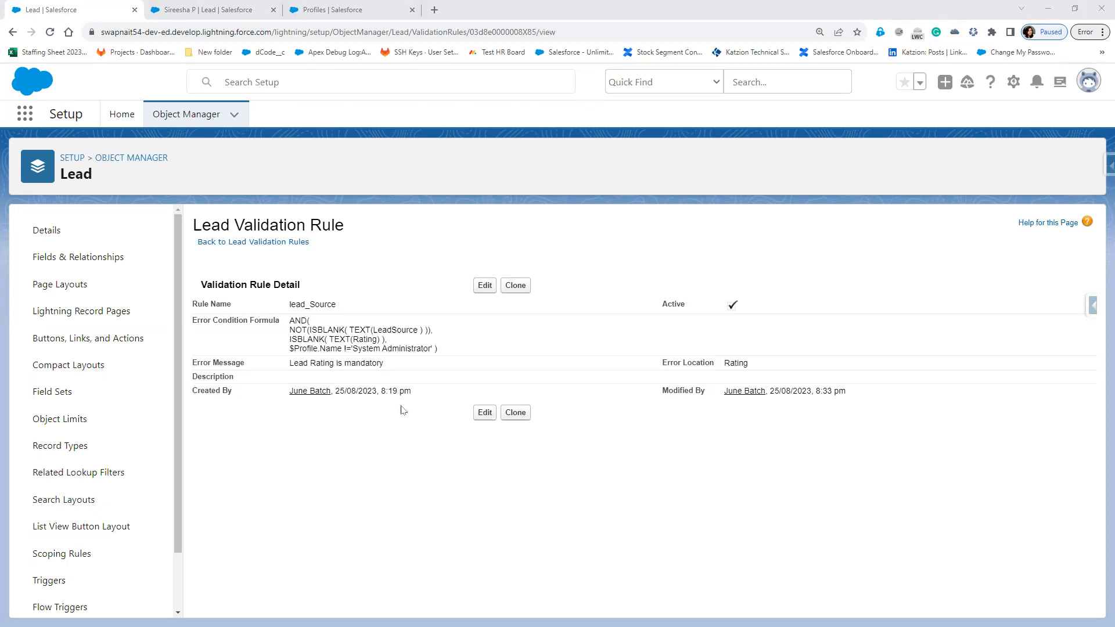
{"action": "left_click", "coordinate": [480, 287]}
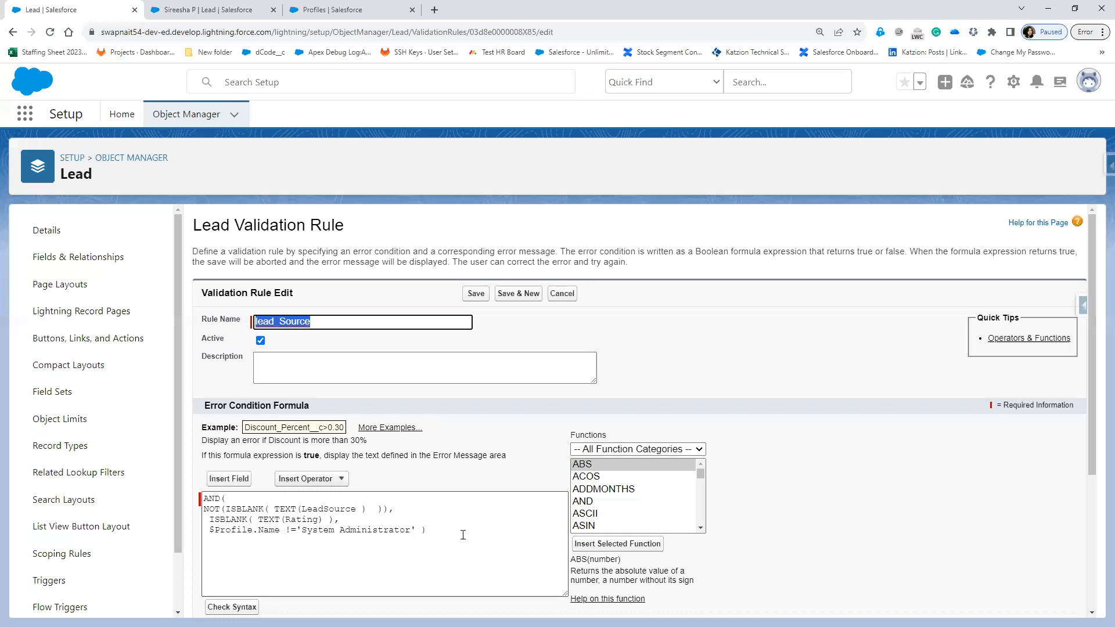
{"action": "left_click", "coordinate": [463, 535]}
{"action": "type", "text": ","}
{"action": "key", "text": "Return"}
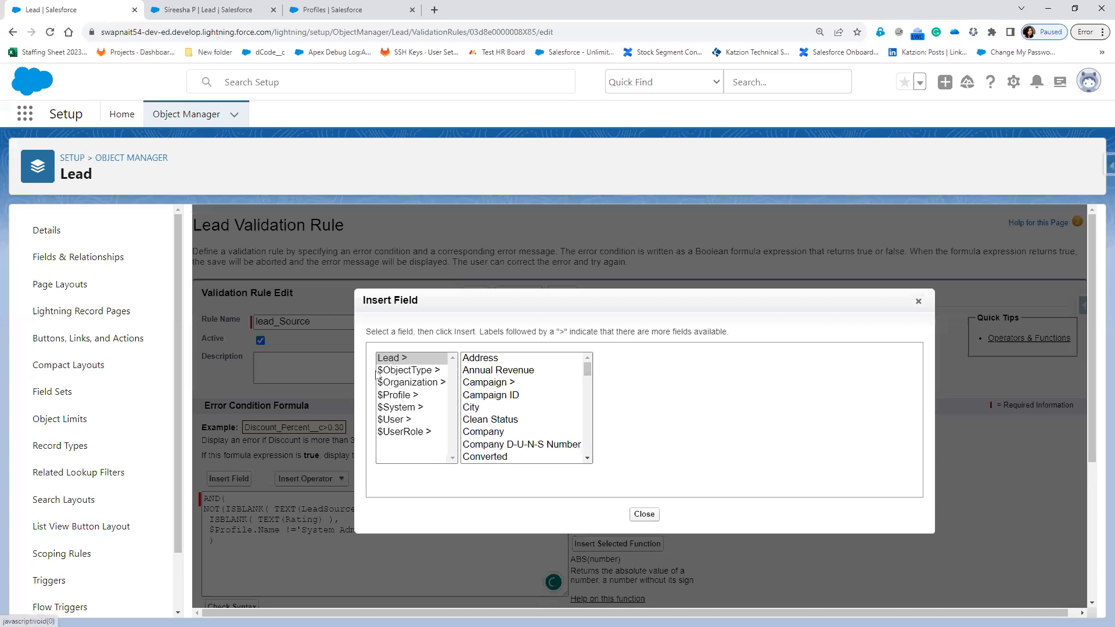
{"action": "left_click", "coordinate": [398, 396]}
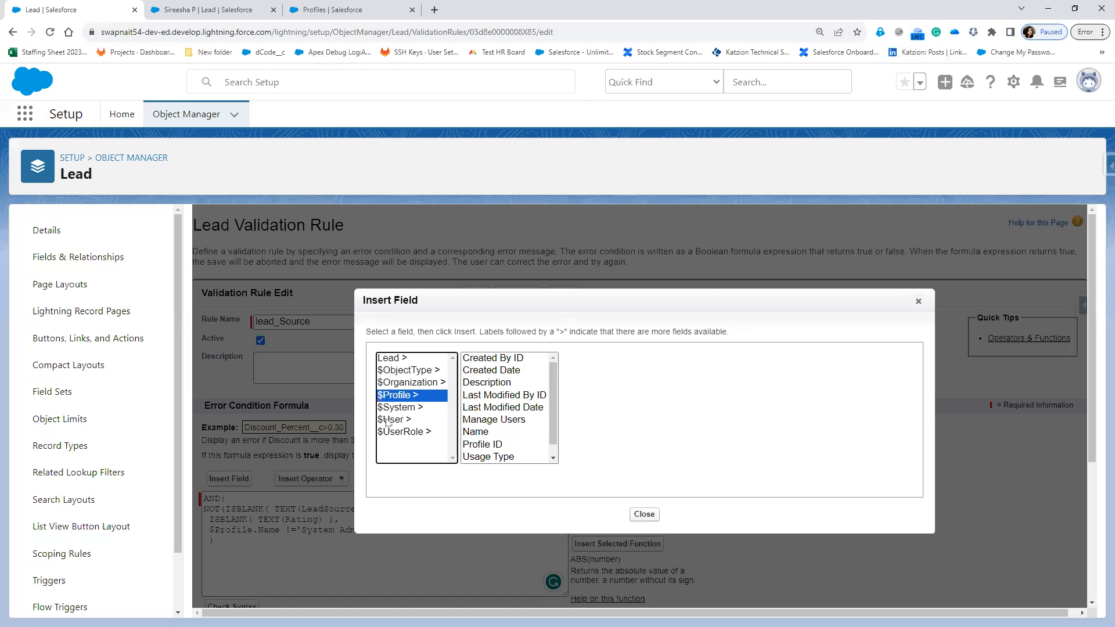
{"action": "left_click", "coordinate": [488, 384]}
{"action": "left_click_drag", "start_coordinate": [581, 386], "coordinate": [655, 387]}
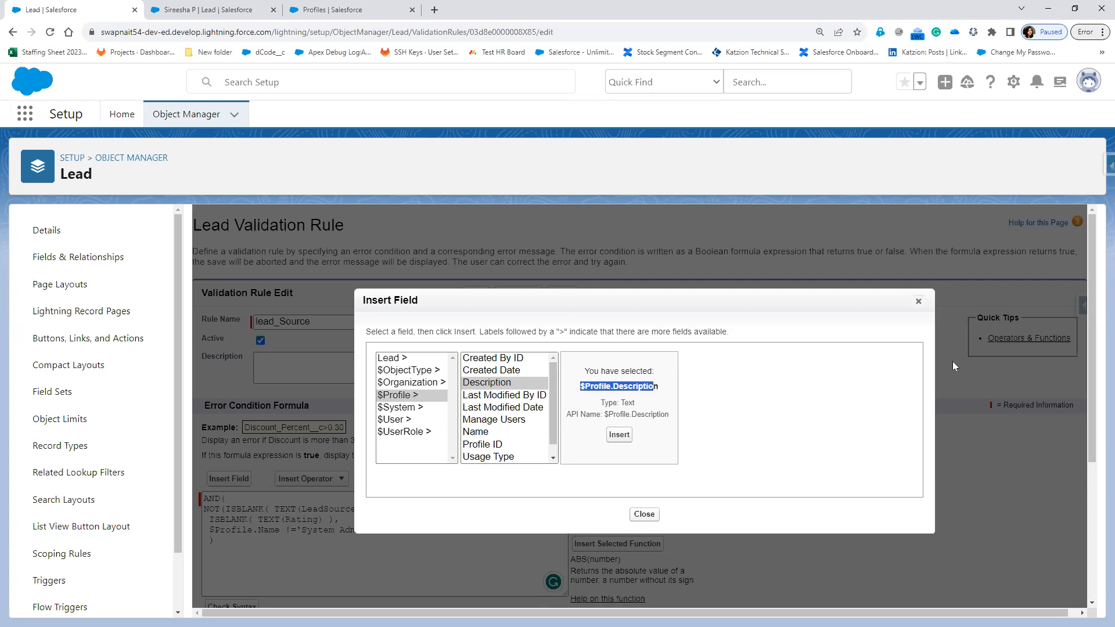
{"action": "left_click", "coordinate": [919, 301]}
{"action": "scroll", "coordinate": [389, 563], "scroll_direction": "down", "scroll_amount": 2}
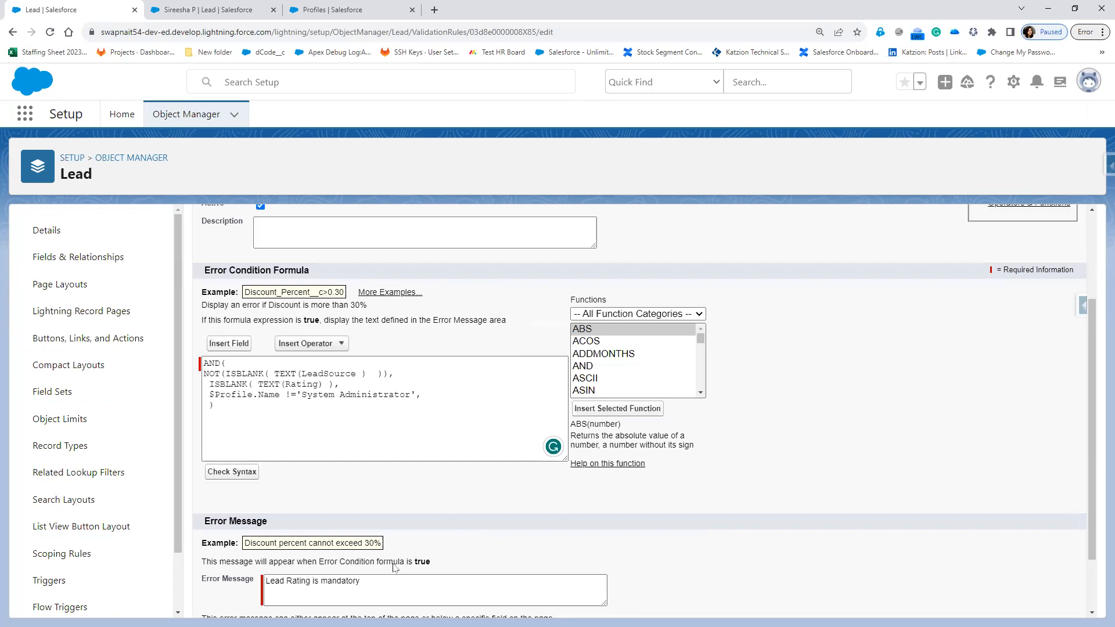
{"action": "scroll", "coordinate": [554, 607], "scroll_direction": "down", "scroll_amount": 1}
{"action": "left_click", "coordinate": [562, 601]}
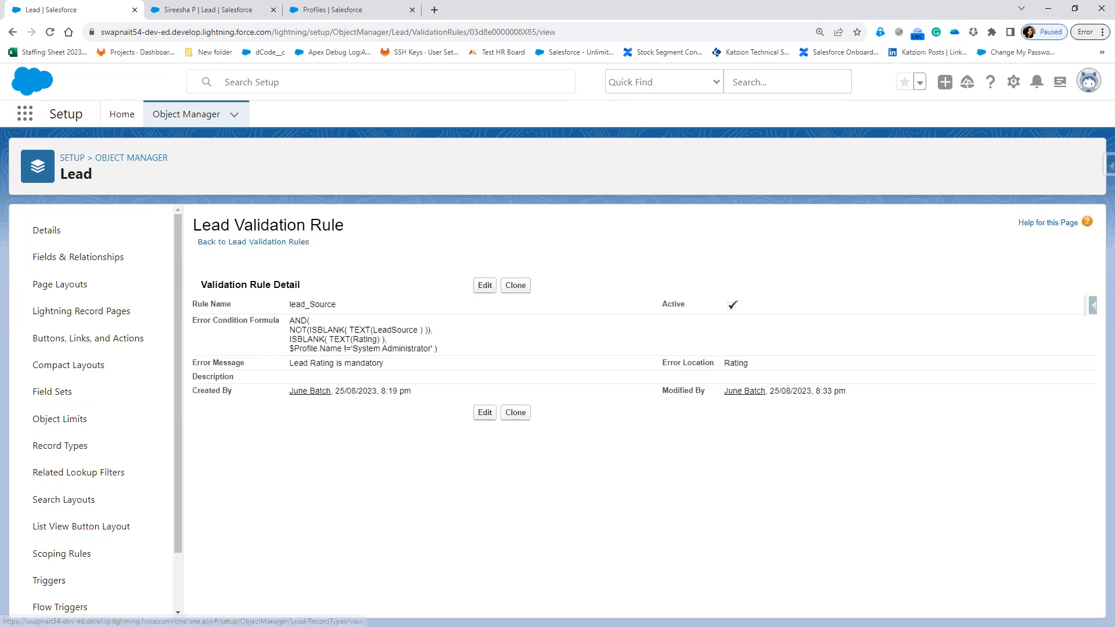
Switch to the PowerPoint slide show, review the IsNew() and IspickVal function slides, and return to the Salesforce rule
{"action": "key", "text": "alt+Tab"}
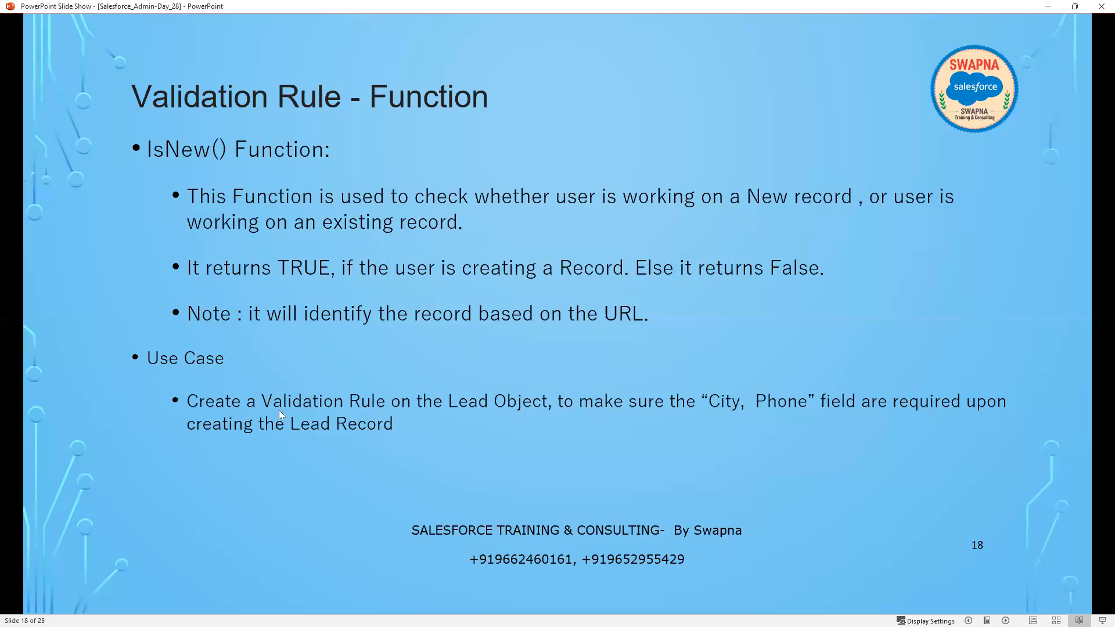
{"action": "left_click", "coordinate": [279, 410]}
{"action": "left_click", "coordinate": [278, 410]}
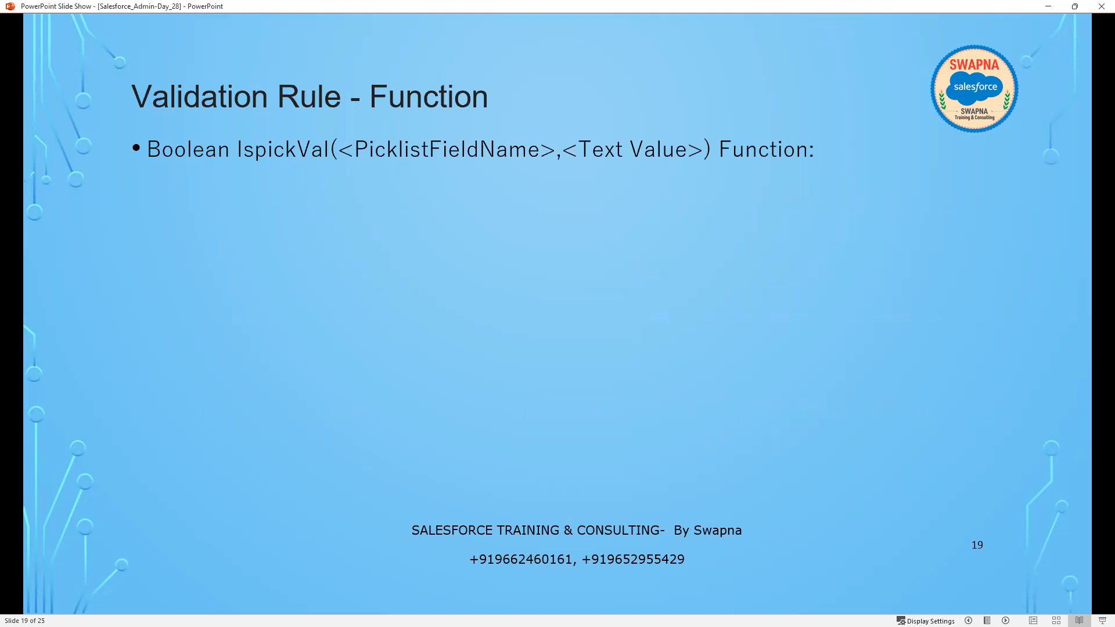
{"action": "key", "text": "Left"}
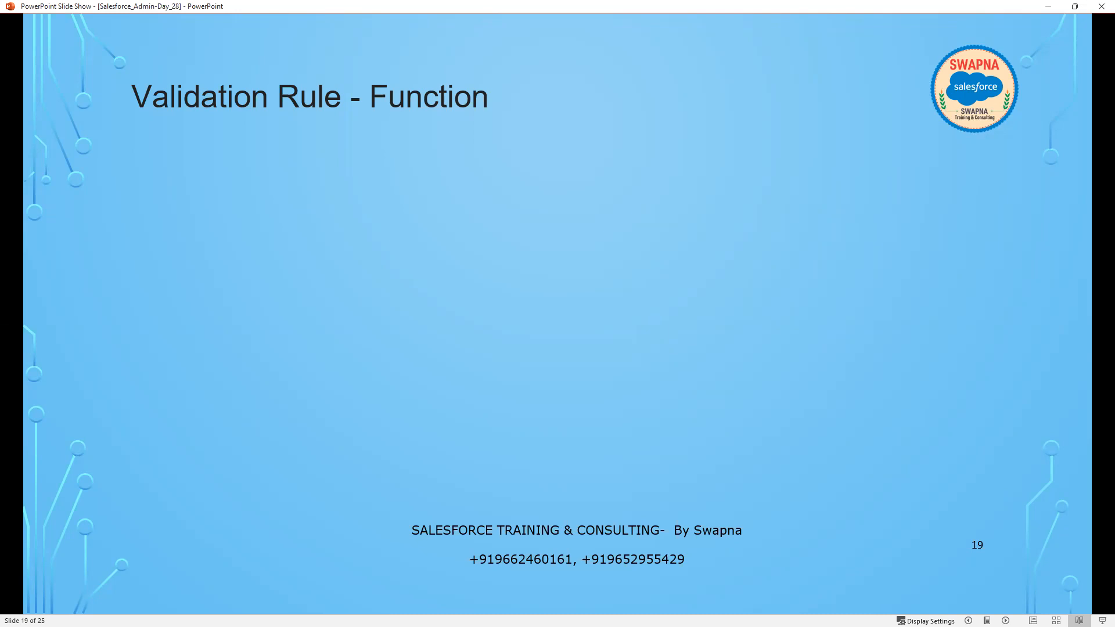
{"action": "left_click", "coordinate": [494, 417]}
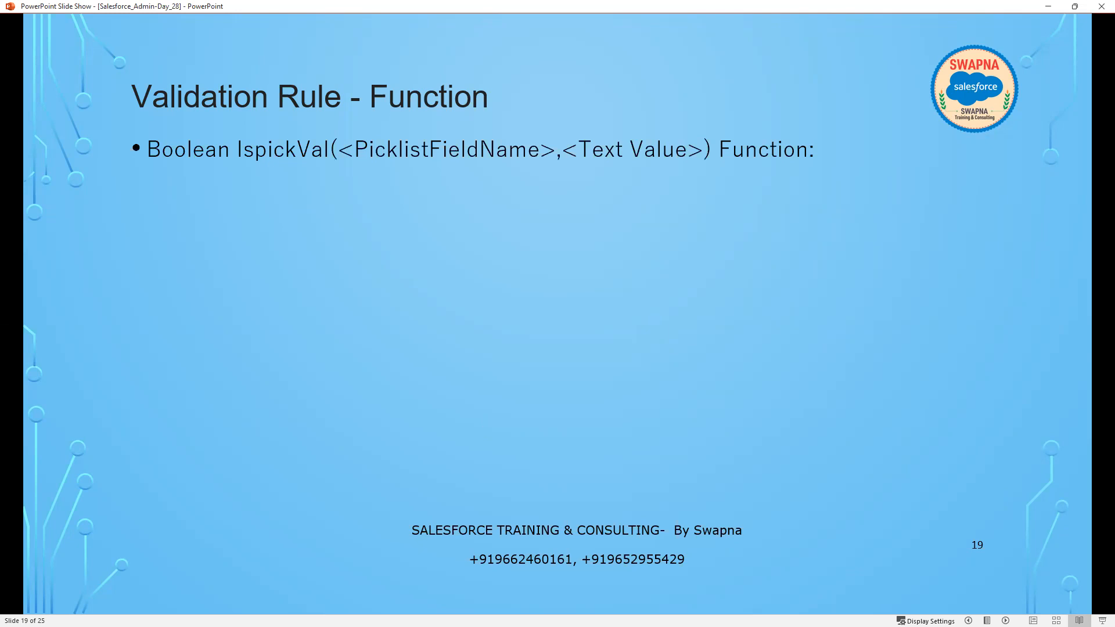
{"action": "key", "text": "alt+Tab"}
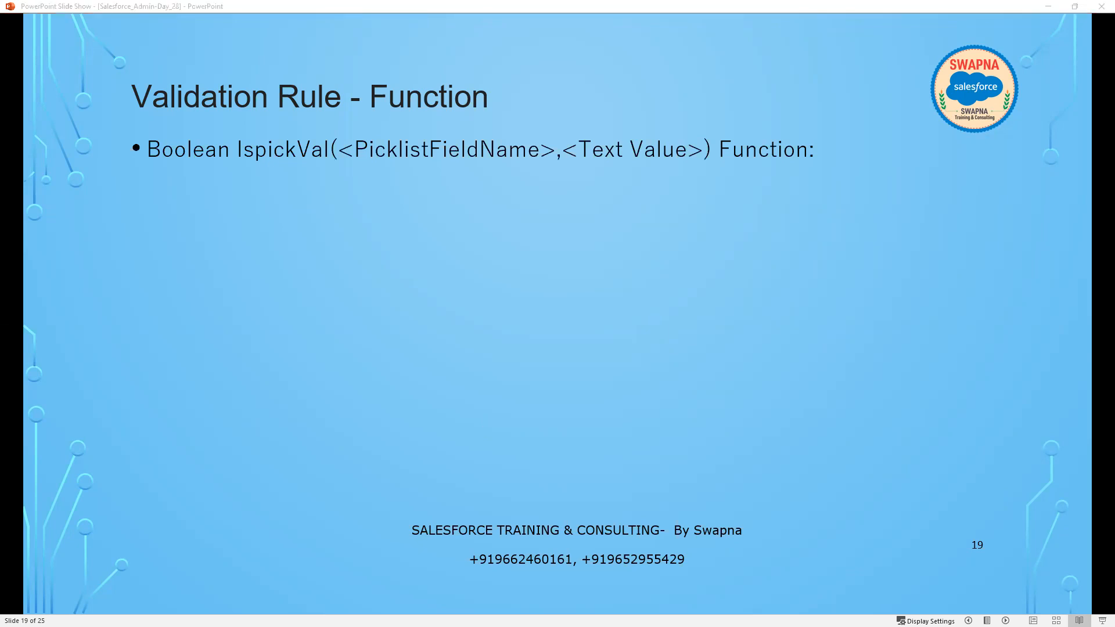
{"action": "key", "text": "Left"}
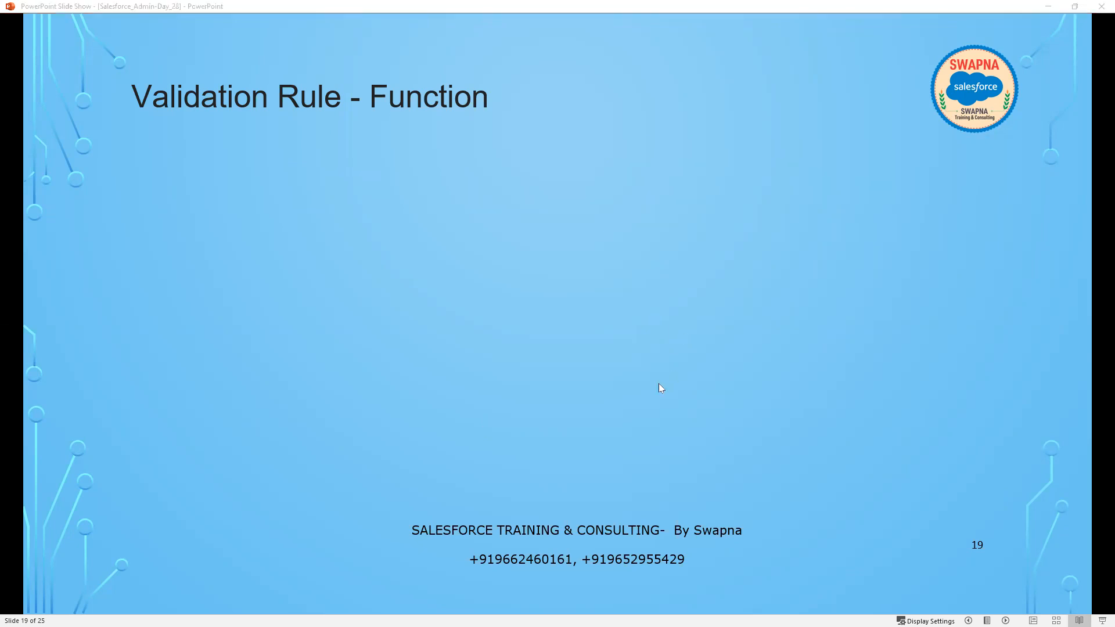
{"action": "left_click", "coordinate": [1049, 7]}
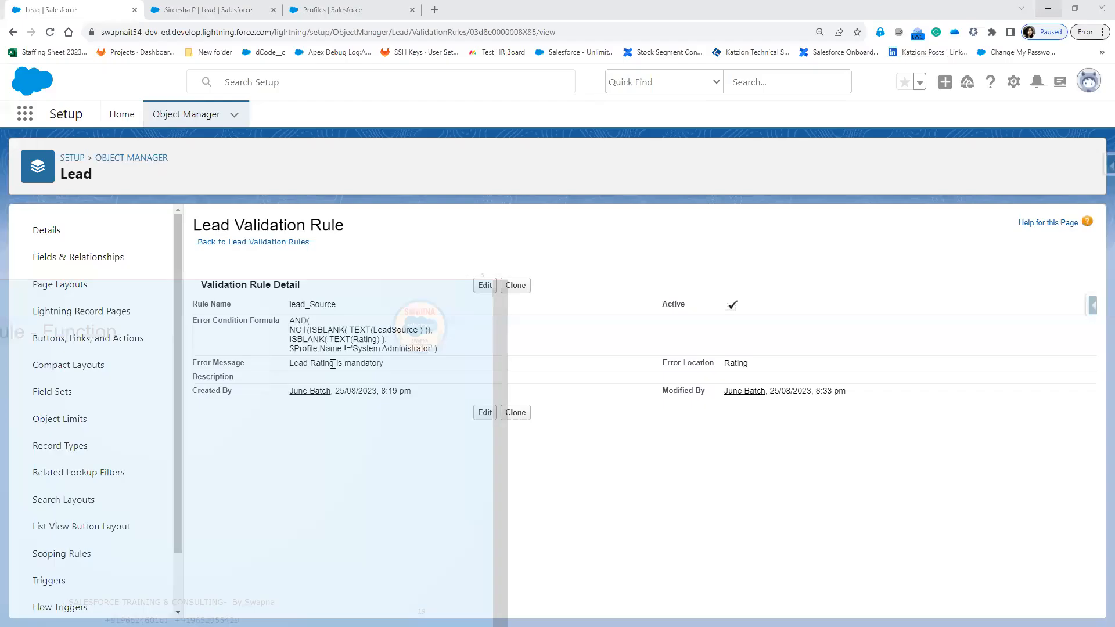
Start a new validation rule on the Lead object and insert the Annual Revenue field into its error condition formula
{"action": "left_click", "coordinate": [372, 328]}
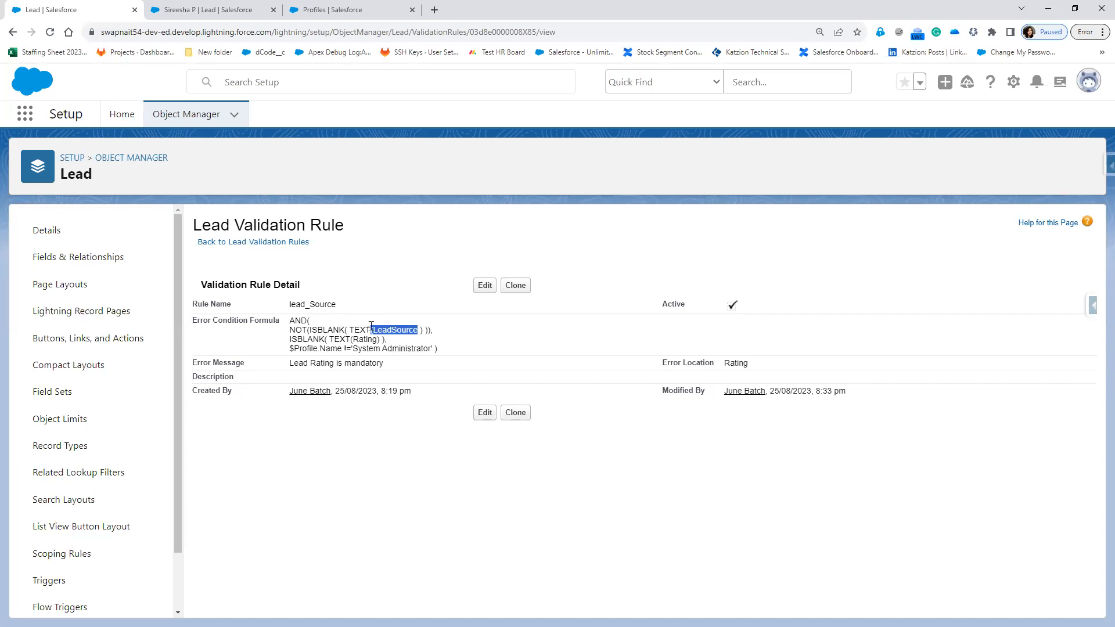
{"action": "double_click", "coordinate": [391, 334]}
{"action": "scroll", "coordinate": [87, 445], "scroll_direction": "down", "scroll_amount": 3}
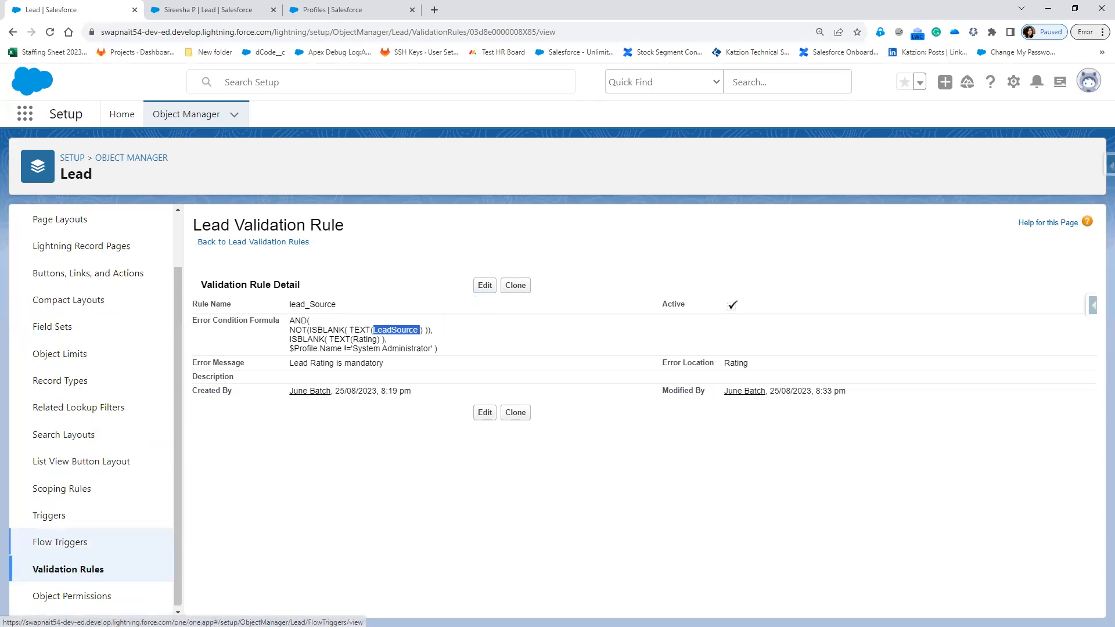
{"action": "left_click", "coordinate": [64, 569]}
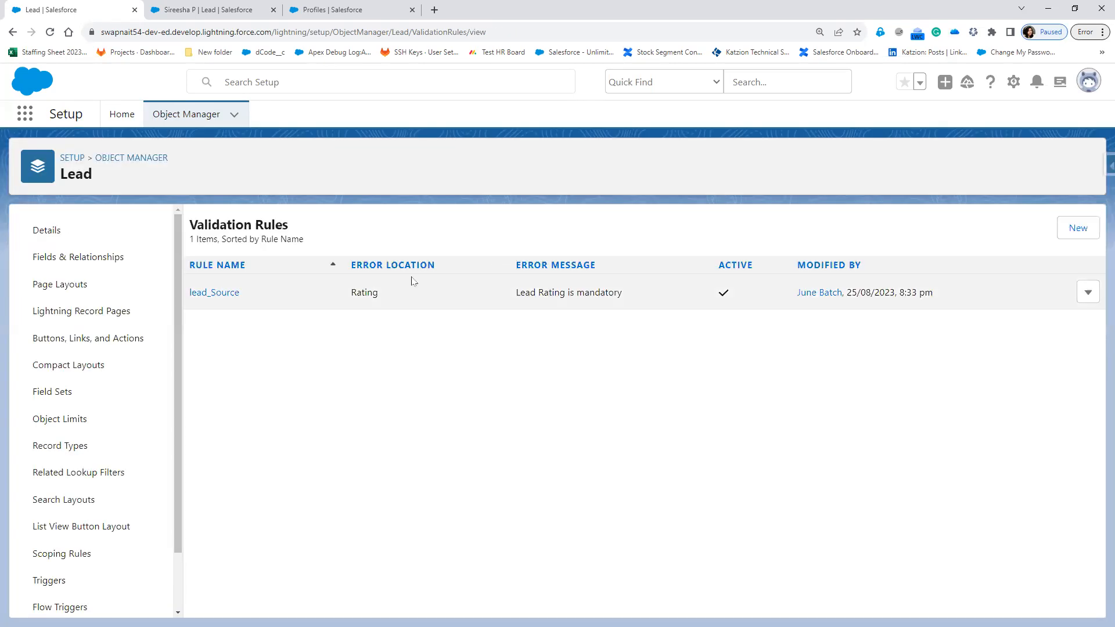
{"action": "left_click", "coordinate": [1078, 240]}
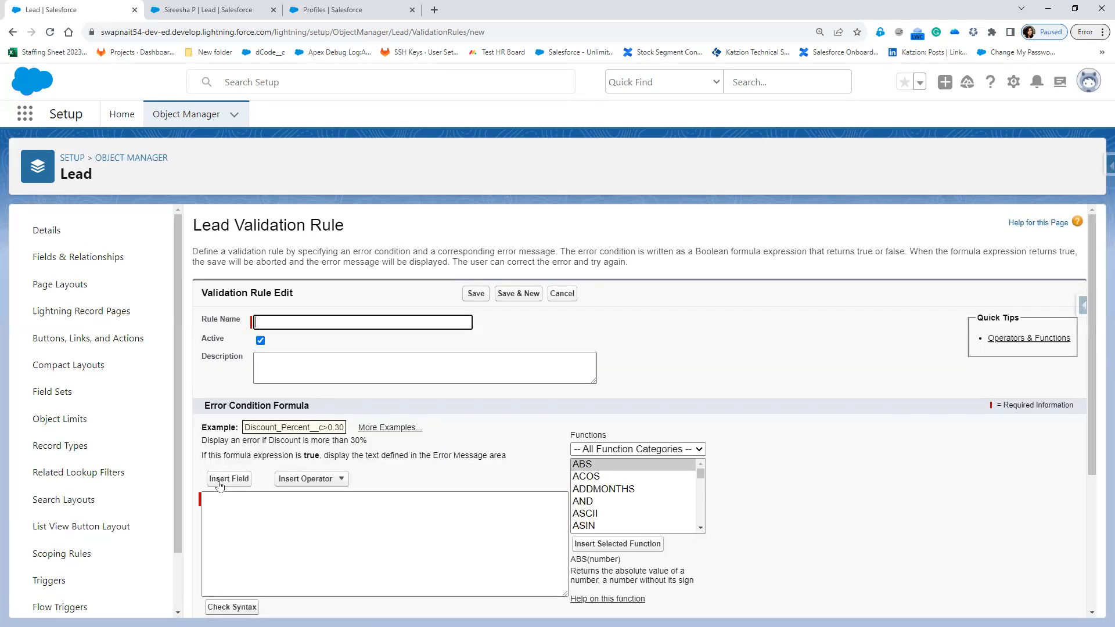
{"action": "left_click", "coordinate": [222, 479]}
{"action": "left_click", "coordinate": [500, 373]}
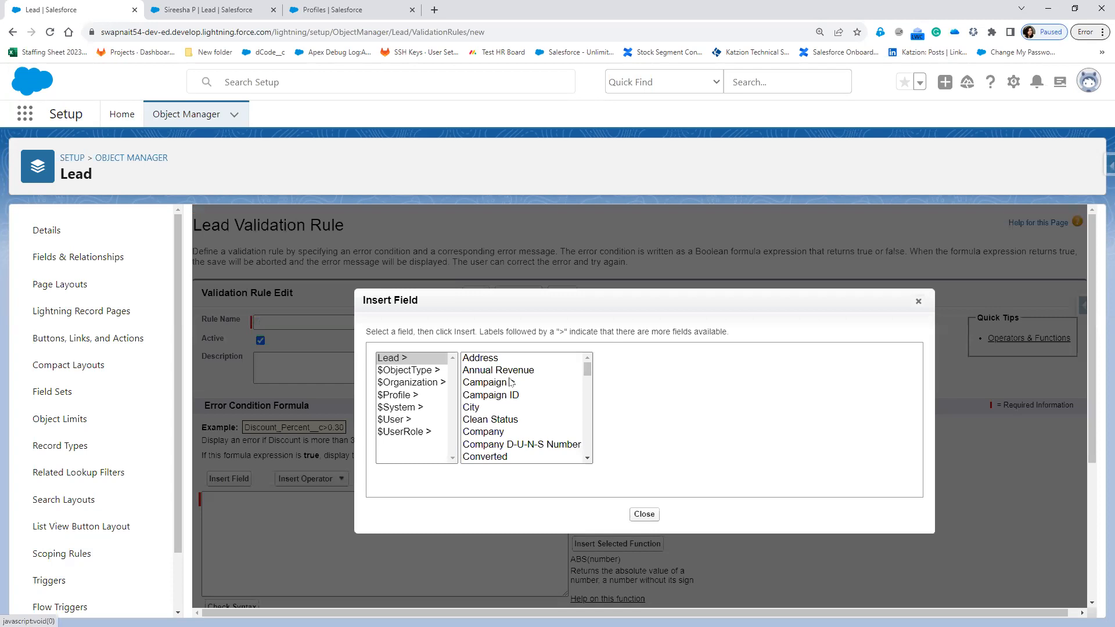
{"action": "left_click", "coordinate": [649, 444]}
Wrap the inserted field in the TEXT function so that the formula reads TEXT(AnnualRevenue)
{"action": "scroll", "coordinate": [277, 540], "scroll_direction": "down", "scroll_amount": 1}
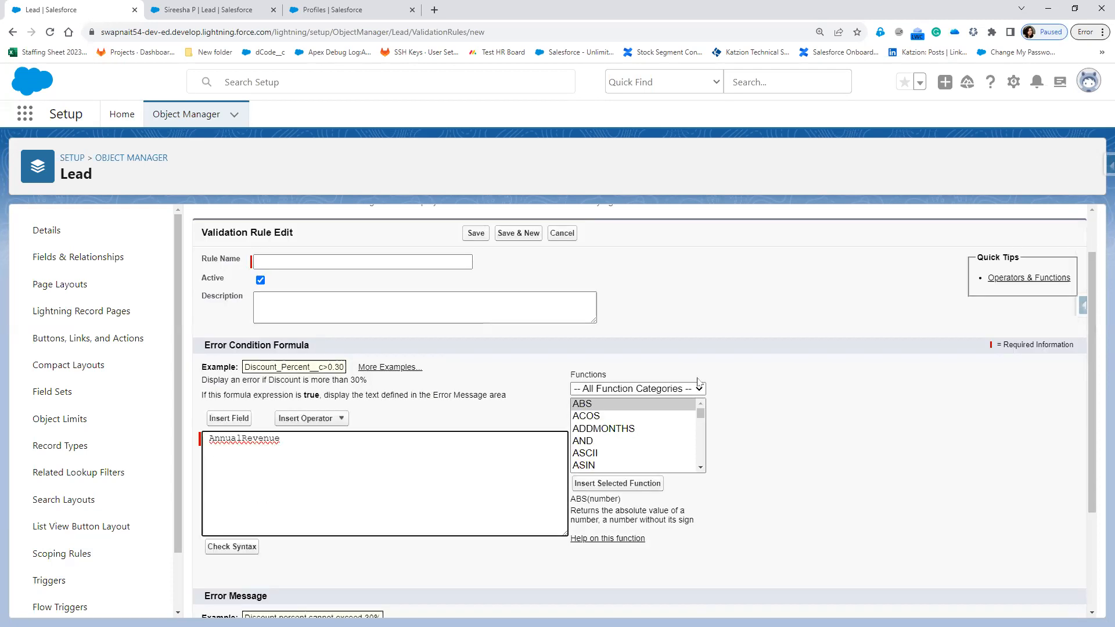
{"action": "scroll", "coordinate": [245, 353], "scroll_direction": "down", "scroll_amount": 2}
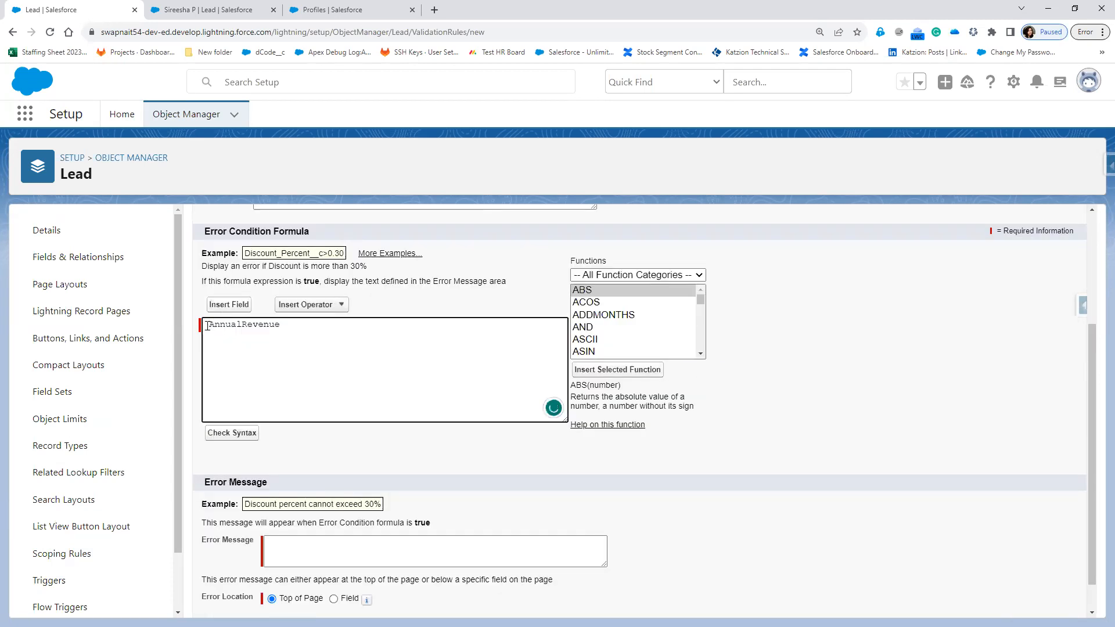
{"action": "scroll", "coordinate": [641, 351], "scroll_direction": "down", "scroll_amount": 5}
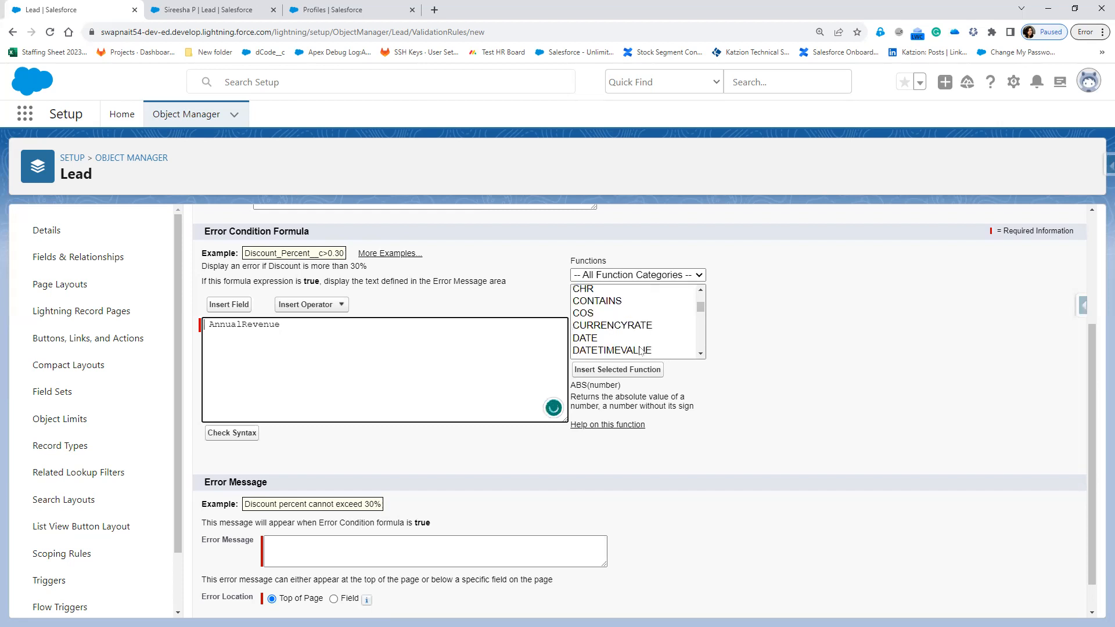
{"action": "scroll", "coordinate": [642, 351], "scroll_direction": "down", "scroll_amount": 5}
{"action": "scroll", "coordinate": [642, 350], "scroll_direction": "down", "scroll_amount": 3}
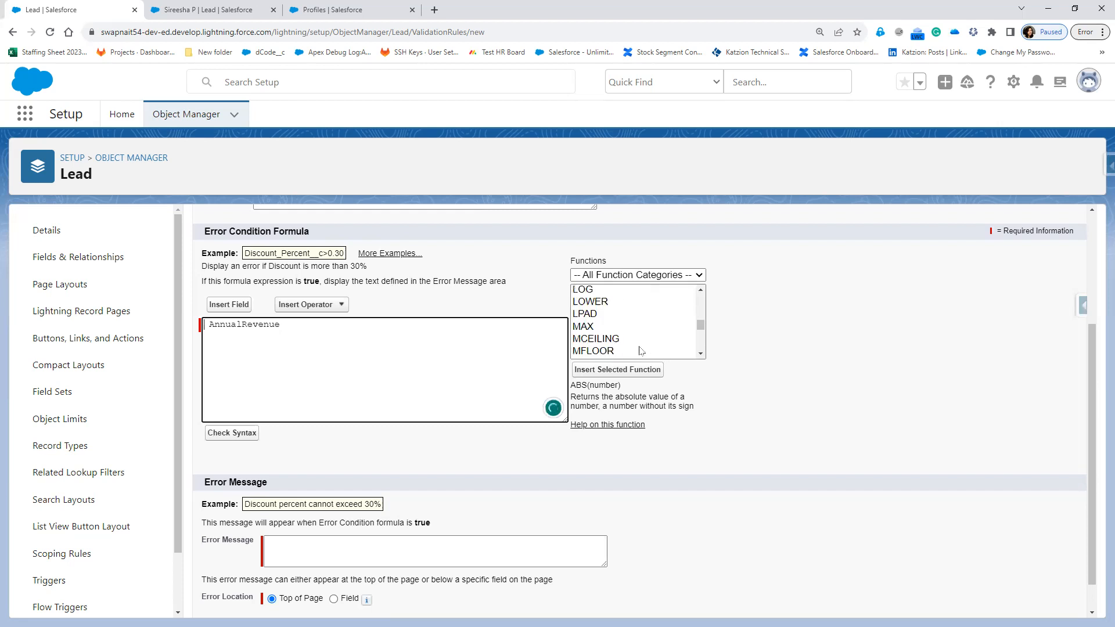
{"action": "scroll", "coordinate": [642, 351], "scroll_direction": "down", "scroll_amount": 5}
{"action": "scroll", "coordinate": [641, 351], "scroll_direction": "down", "scroll_amount": 3}
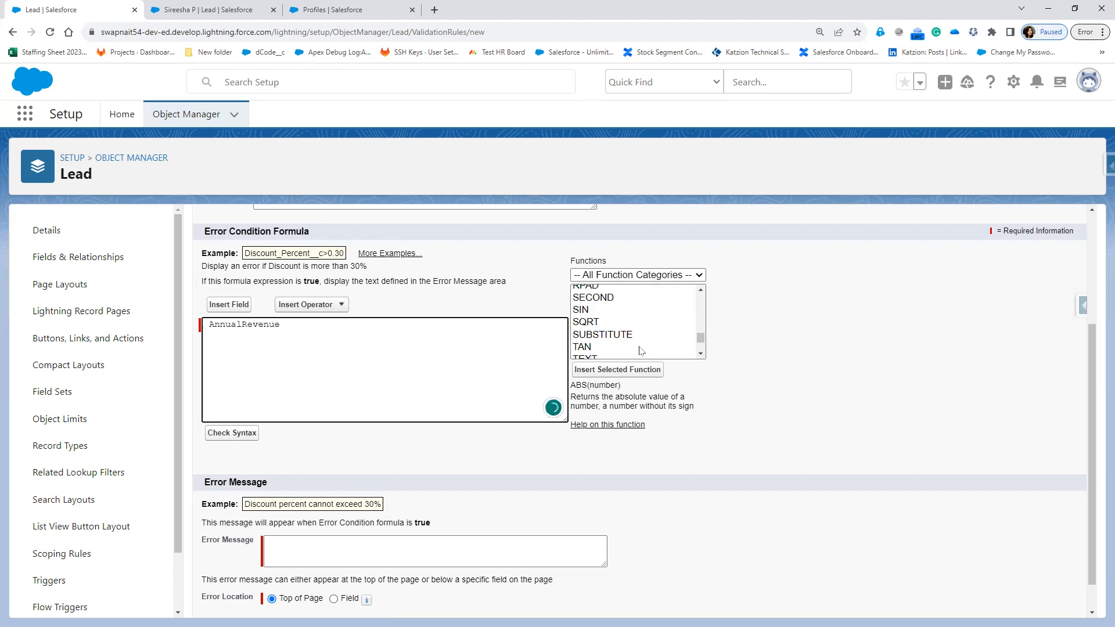
{"action": "left_click", "coordinate": [607, 351]}
{"action": "left_click", "coordinate": [602, 370]}
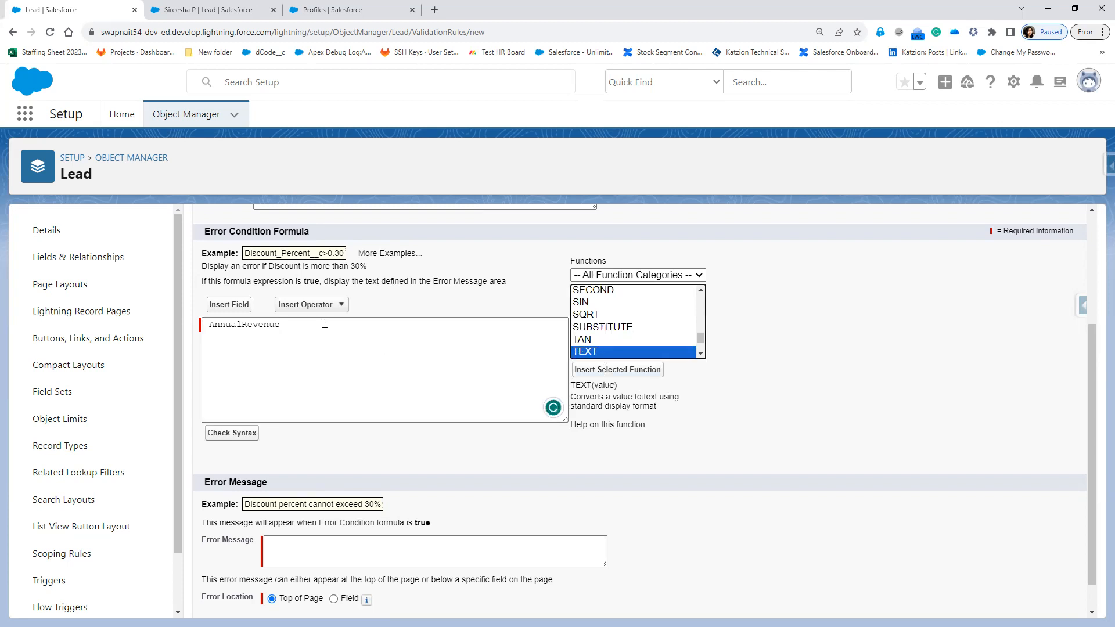
{"action": "double_click", "coordinate": [325, 323]}
{"action": "key", "text": "ctrl+x"}
{"action": "double_click", "coordinate": [244, 327]}
{"action": "key", "text": "ctrl+v"}
Check the syntax of the TEXT(AnnualRevenue) formula and read the data type feedback beside it
{"action": "left_click", "coordinate": [224, 436]}
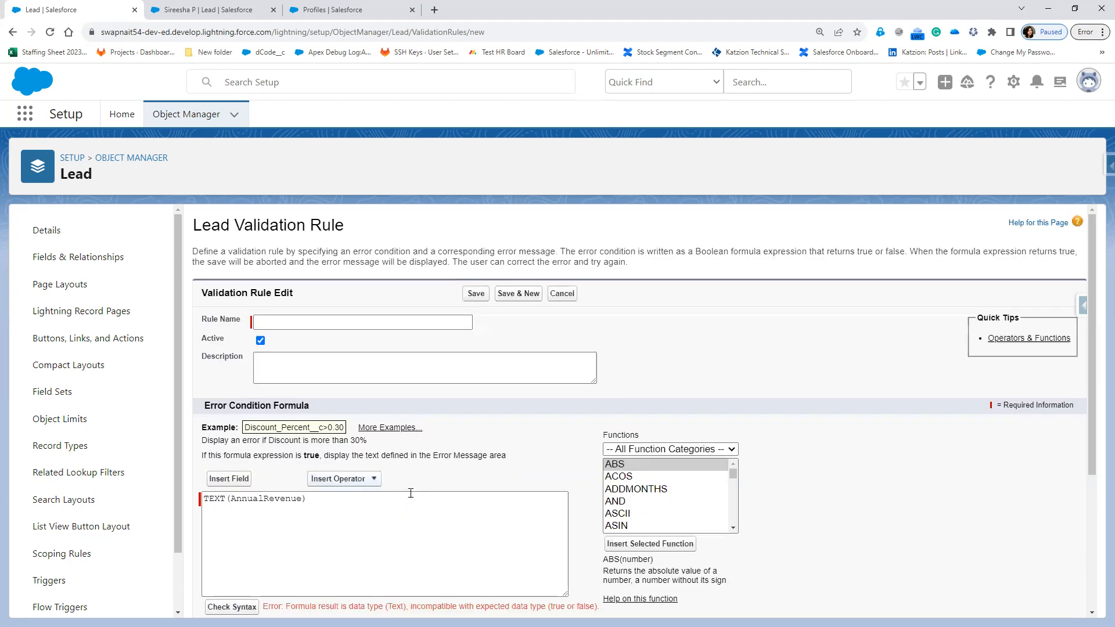
{"action": "scroll", "coordinate": [327, 430], "scroll_direction": "down", "scroll_amount": 3}
{"action": "left_click_drag", "start_coordinate": [278, 434], "coordinate": [282, 433]}
{"action": "left_click_drag", "start_coordinate": [407, 435], "coordinate": [542, 445]}
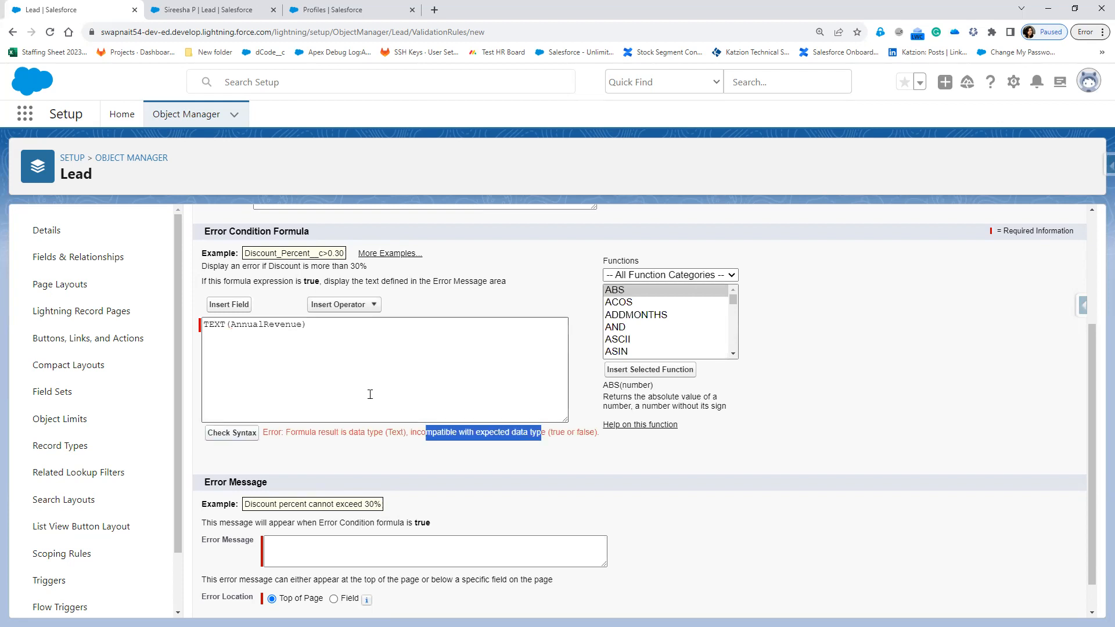
Remove the AnnualRevenue field from the TEXT function so that the error condition formula reads TEXT()
{"action": "scroll", "coordinate": [370, 395], "scroll_direction": "up", "scroll_amount": 2}
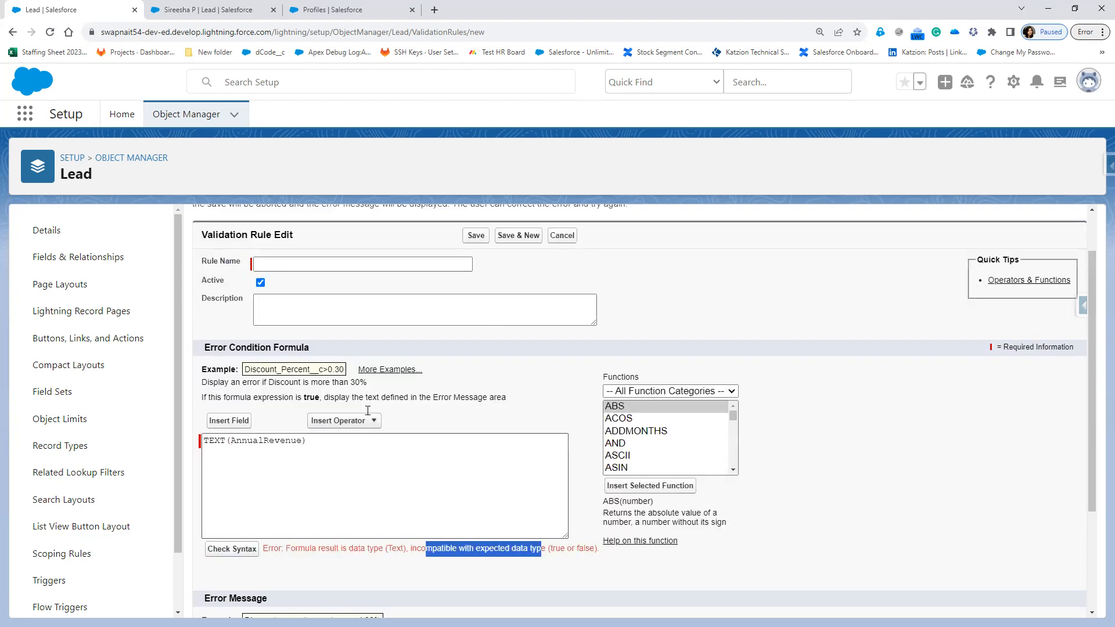
{"action": "scroll", "coordinate": [431, 517], "scroll_direction": "down", "scroll_amount": 1}
{"action": "left_click", "coordinate": [431, 513]}
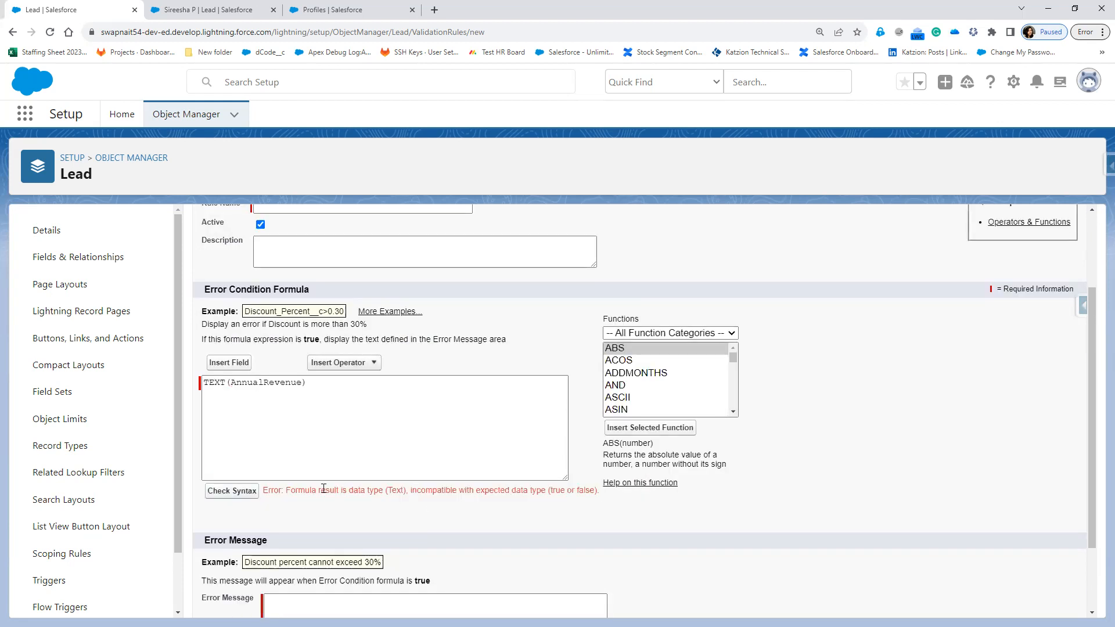
{"action": "double_click", "coordinate": [267, 382]}
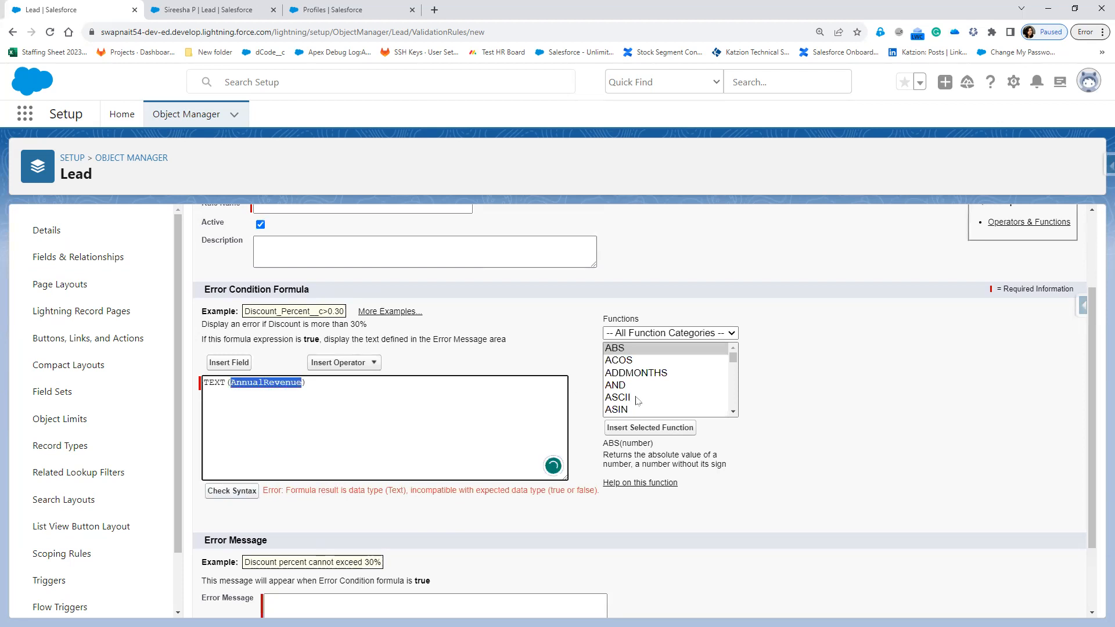
{"action": "key", "text": "BackSpace"}
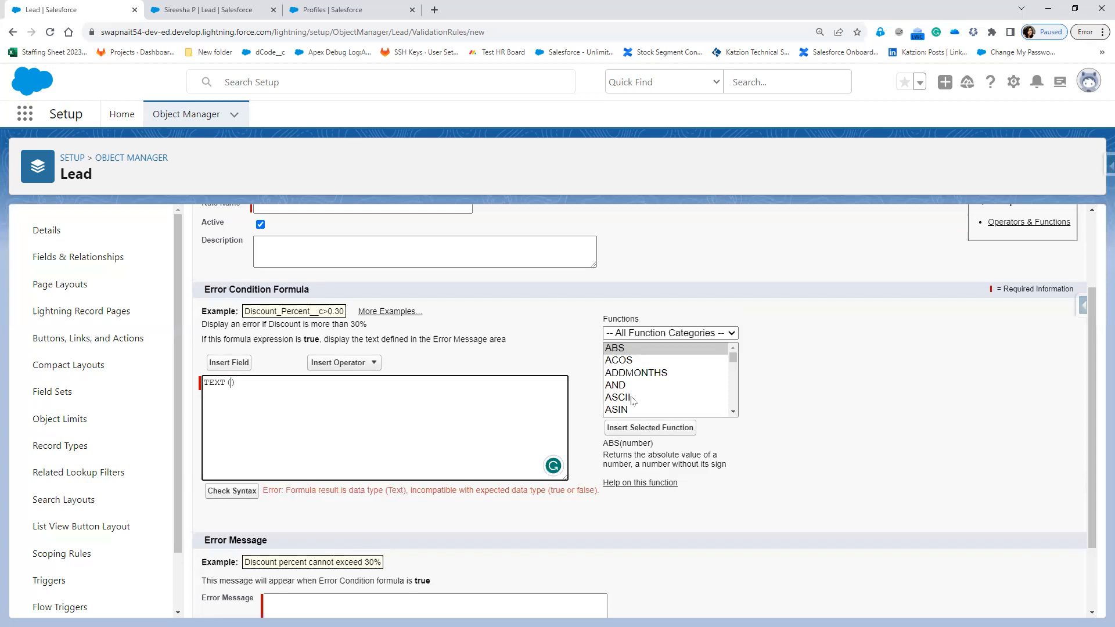
{"action": "scroll", "coordinate": [633, 400], "scroll_direction": "down", "scroll_amount": 2}
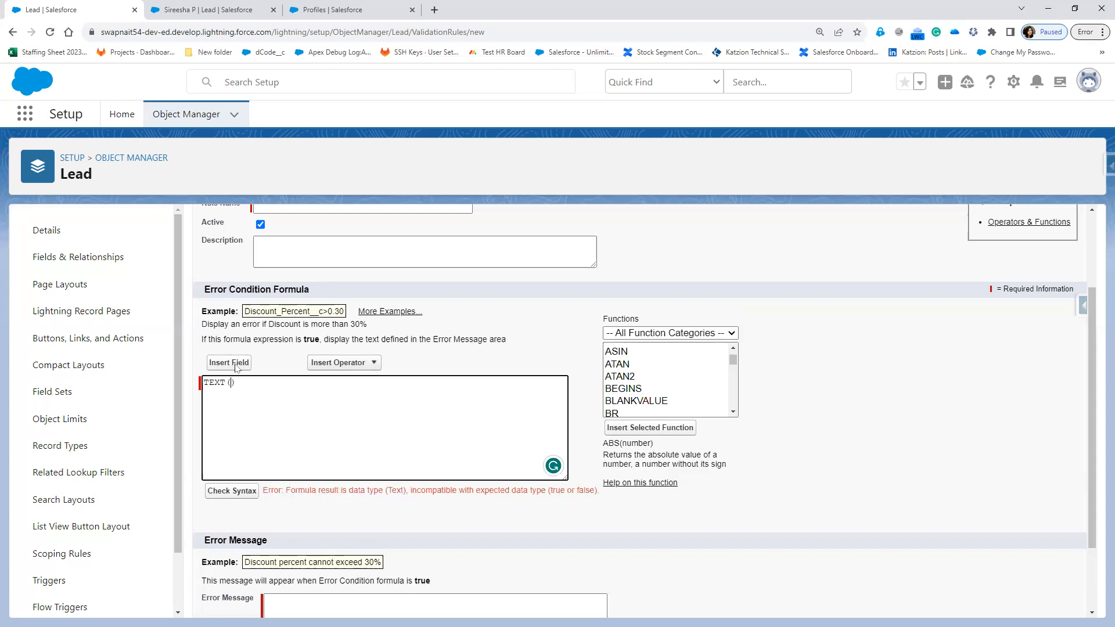
Look through the Lead fields available for insertion into the TEXT function, and close the field list without inserting one
{"action": "left_click", "coordinate": [233, 363]}
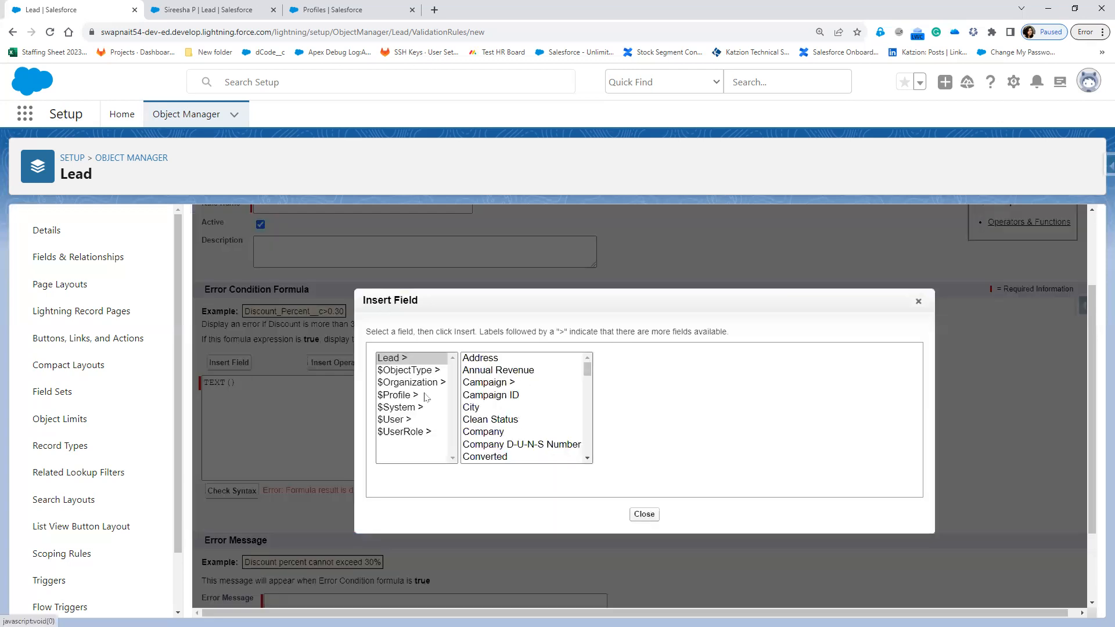
{"action": "scroll", "coordinate": [512, 430], "scroll_direction": "down", "scroll_amount": 2}
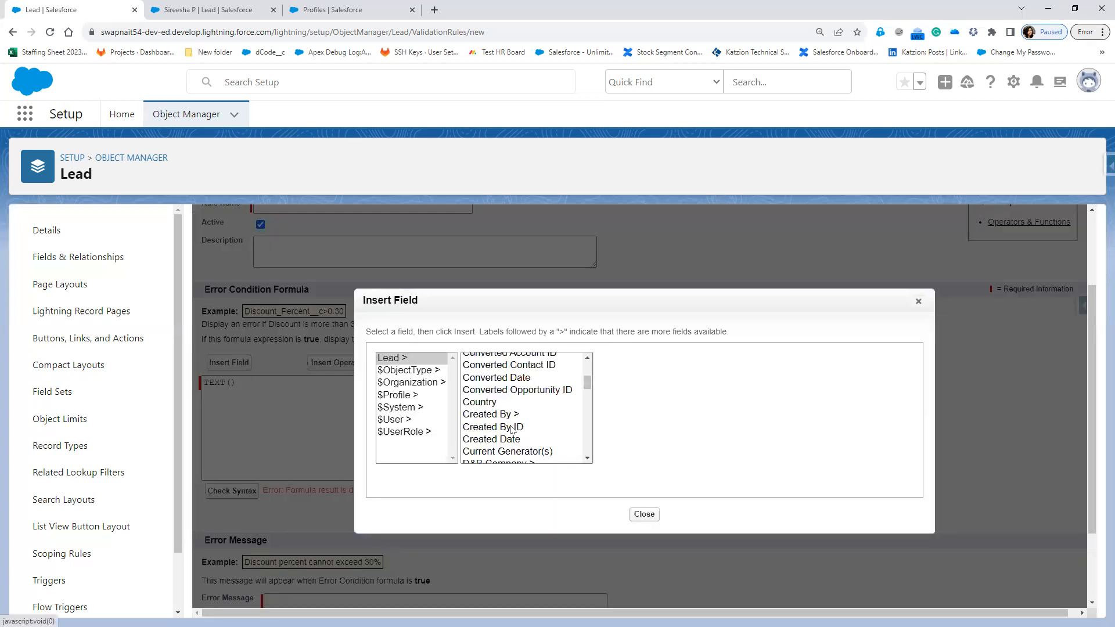
{"action": "scroll", "coordinate": [512, 430], "scroll_direction": "up", "scroll_amount": 1}
{"action": "scroll", "coordinate": [513, 429], "scroll_direction": "up", "scroll_amount": 3}
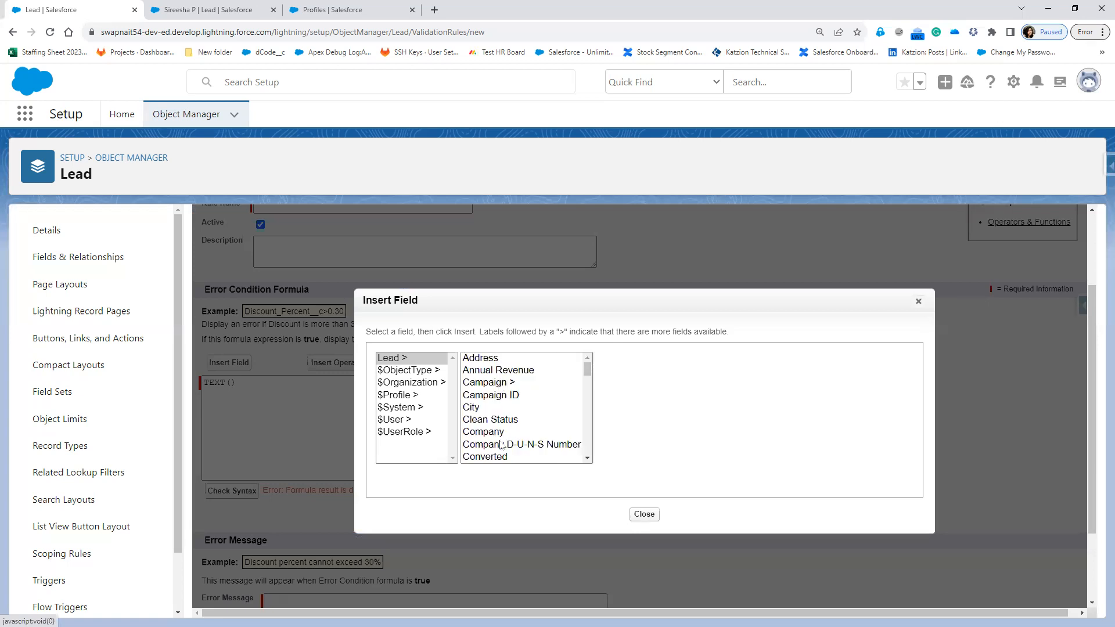
{"action": "scroll", "coordinate": [498, 443], "scroll_direction": "down", "scroll_amount": 2}
{"action": "scroll", "coordinate": [502, 445], "scroll_direction": "down", "scroll_amount": 2}
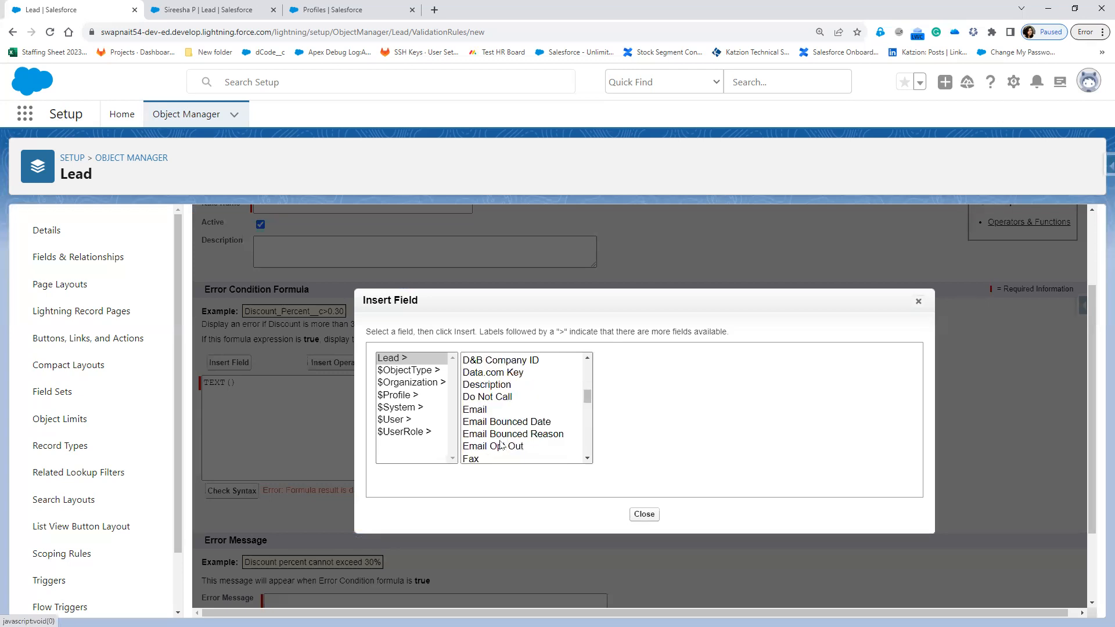
{"action": "scroll", "coordinate": [502, 445], "scroll_direction": "down", "scroll_amount": 3}
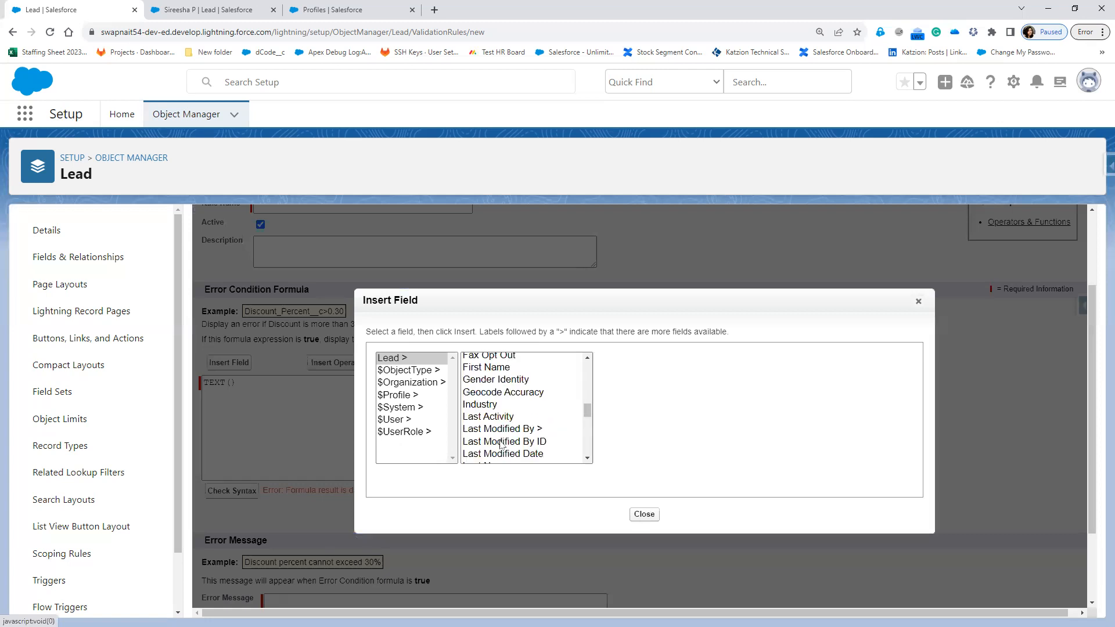
{"action": "scroll", "coordinate": [502, 445], "scroll_direction": "down", "scroll_amount": 3}
{"action": "scroll", "coordinate": [502, 445], "scroll_direction": "down", "scroll_amount": 2}
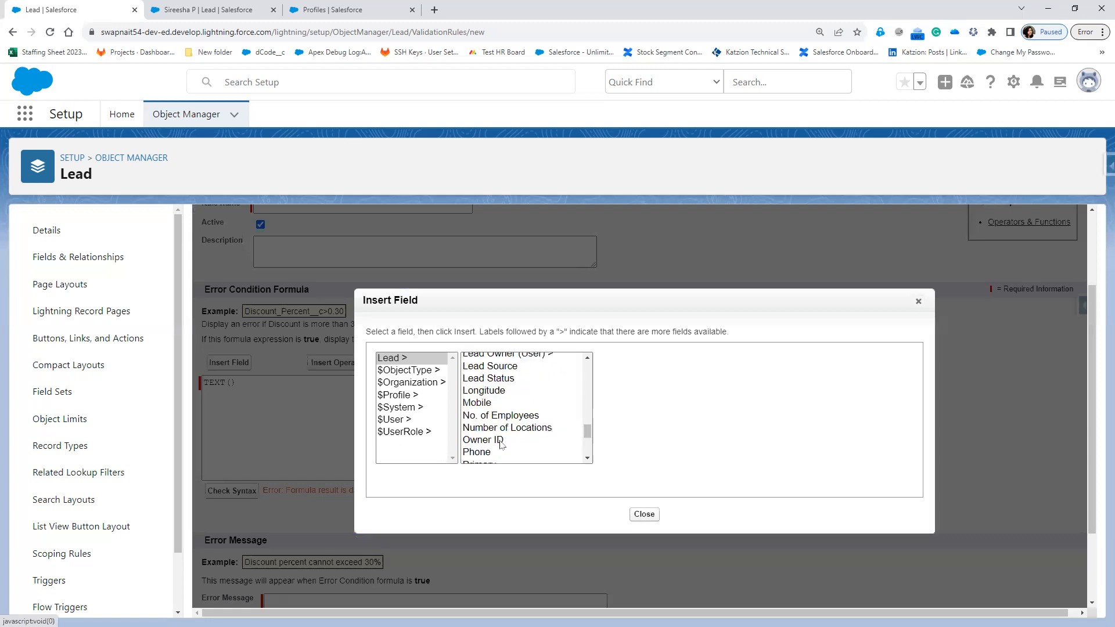
{"action": "scroll", "coordinate": [500, 444], "scroll_direction": "down", "scroll_amount": 2}
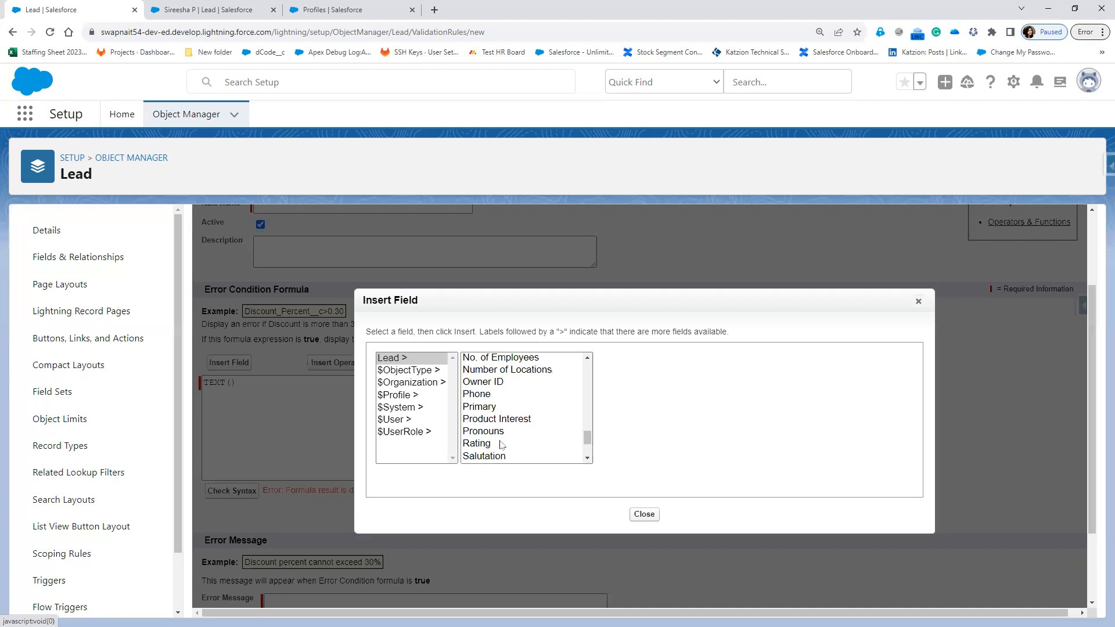
{"action": "scroll", "coordinate": [501, 445], "scroll_direction": "down", "scroll_amount": 2}
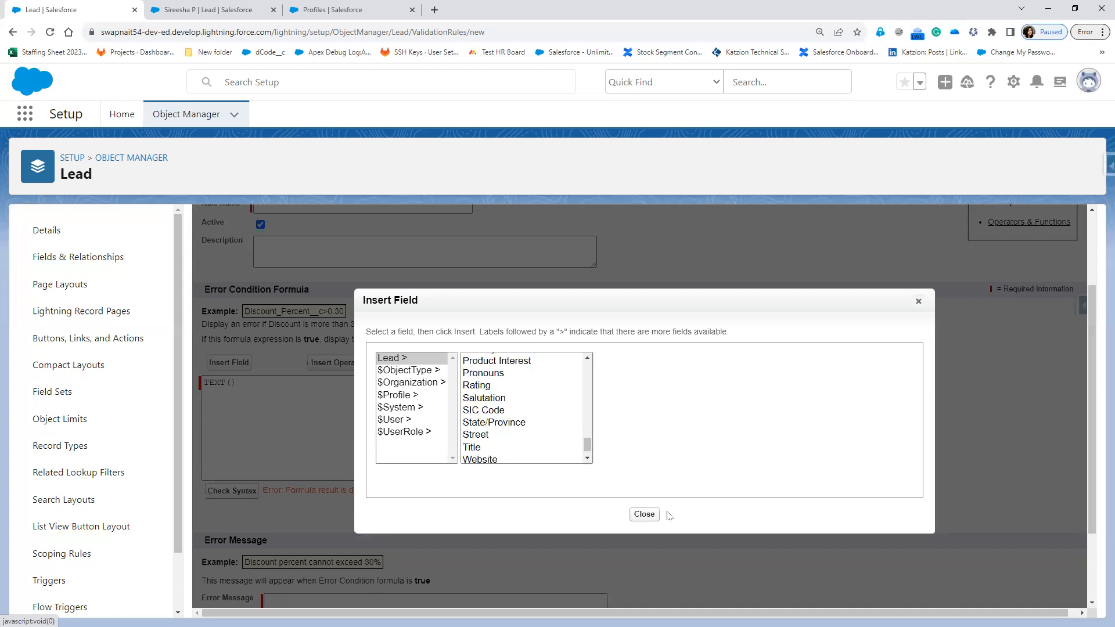
{"action": "left_click", "coordinate": [918, 301]}
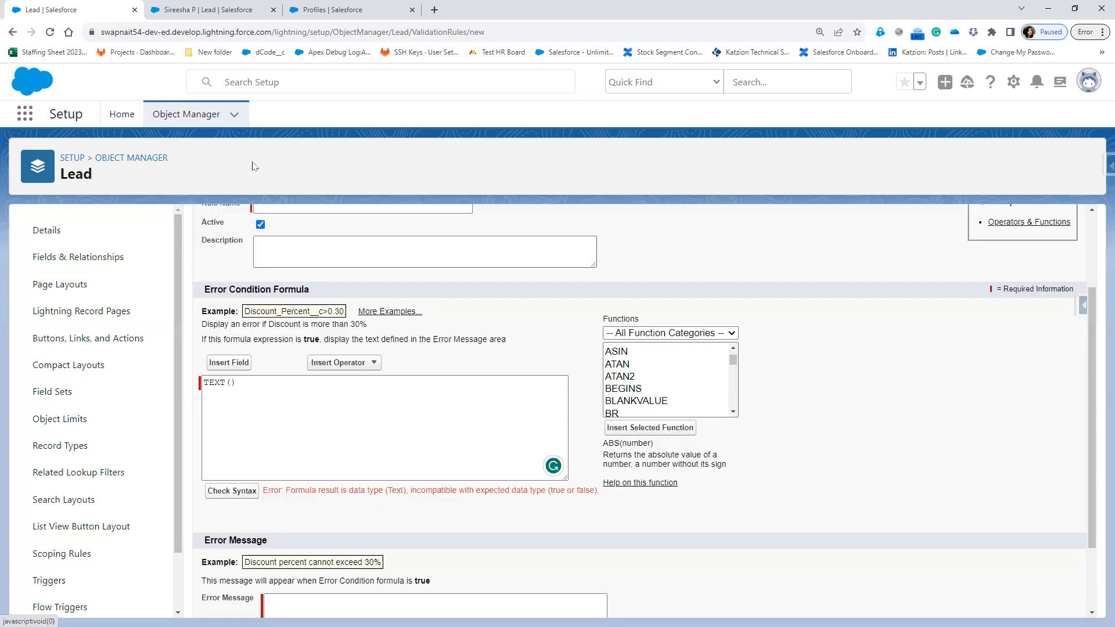
Search Object Manager for the Client object and open its list of validation rules
{"action": "left_click", "coordinate": [171, 112]}
{"action": "left_click", "coordinate": [840, 164]}
{"action": "type", "text": "C"}
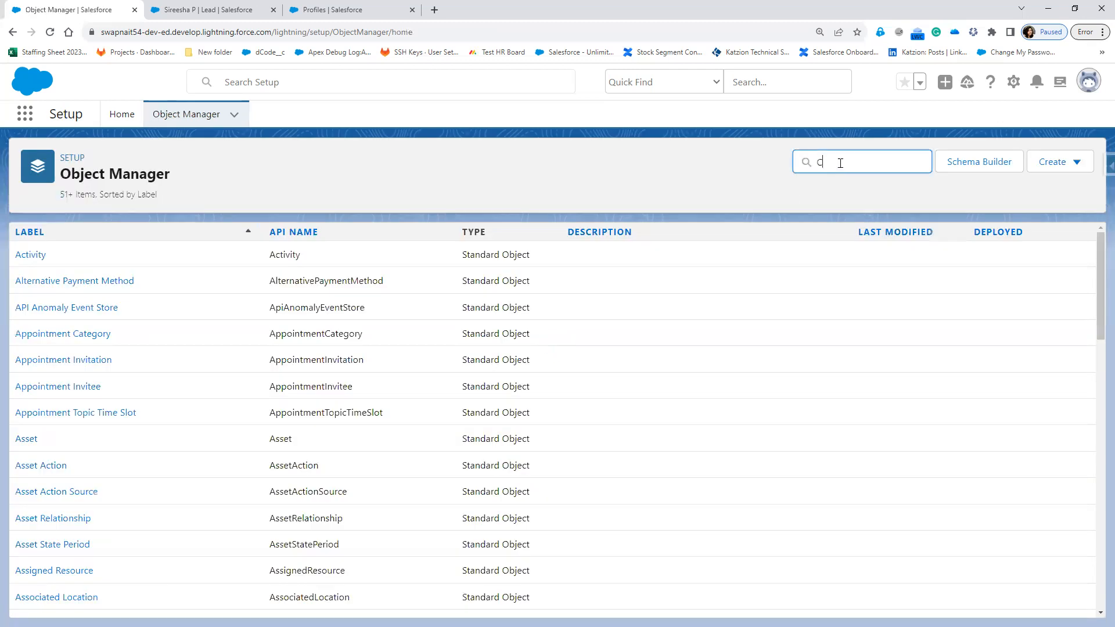
{"action": "type", "text": "lient"}
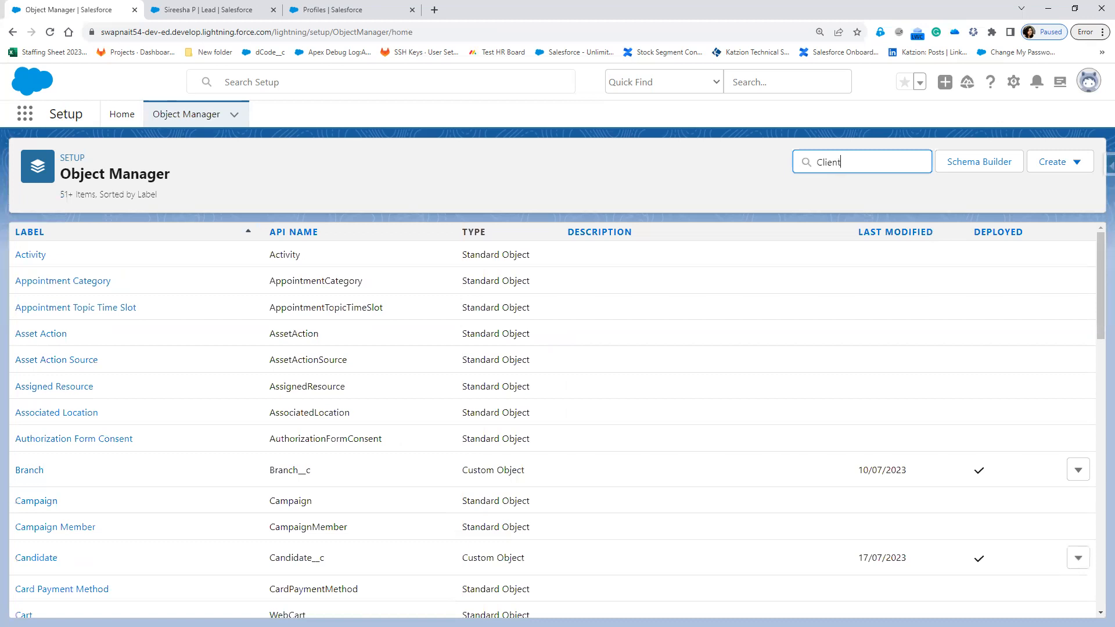
{"action": "left_click", "coordinate": [29, 256]}
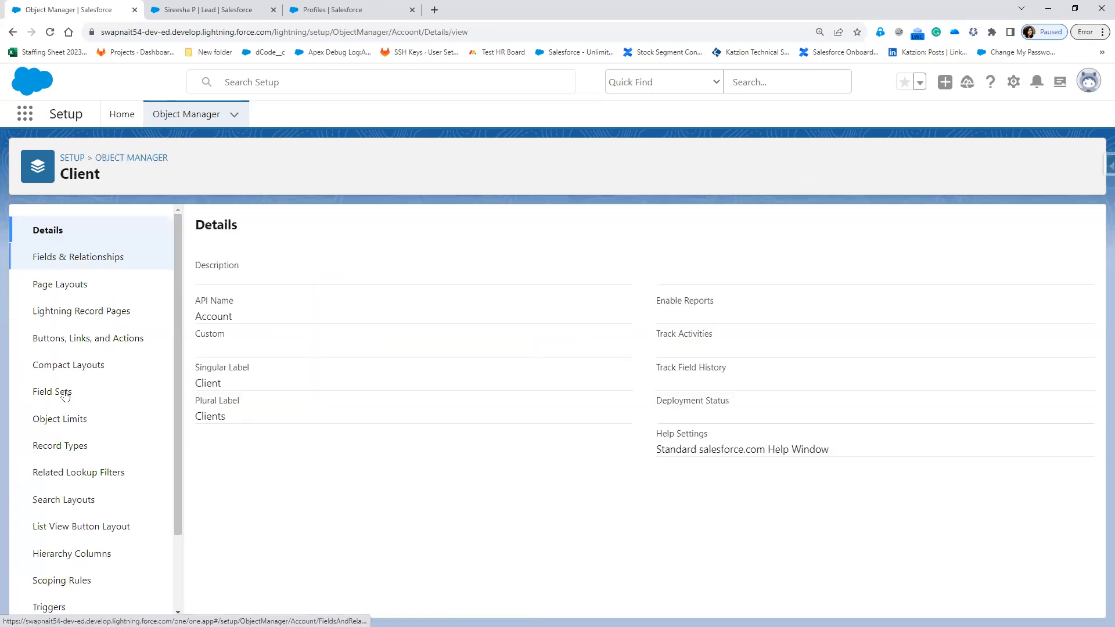
{"action": "scroll", "coordinate": [54, 568], "scroll_direction": "down", "scroll_amount": 2}
{"action": "left_click", "coordinate": [66, 570]}
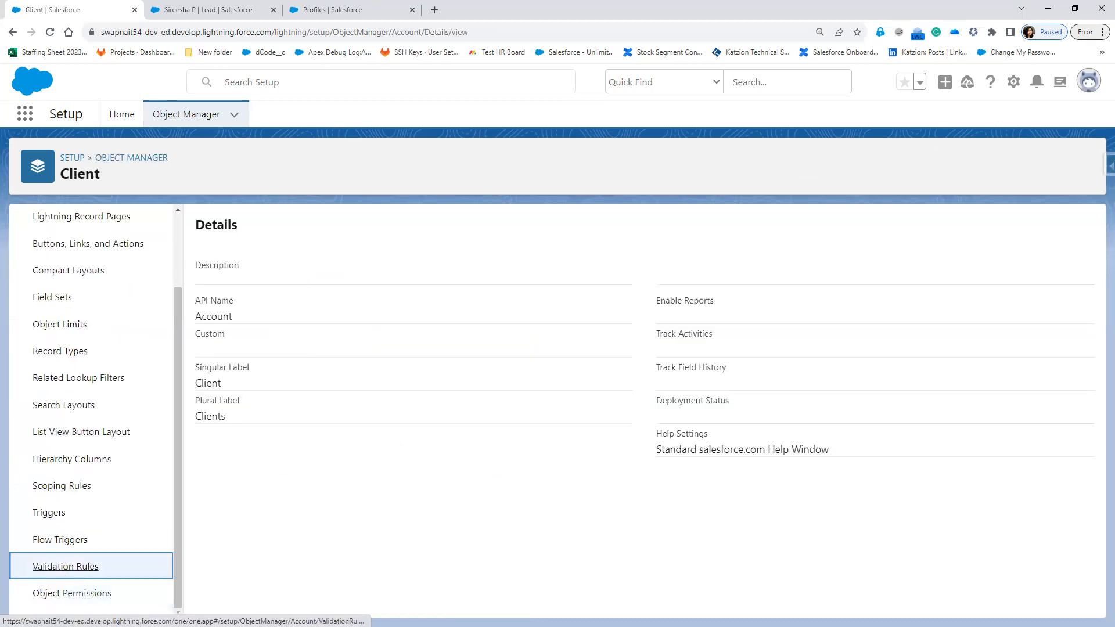
{"action": "left_click", "coordinate": [237, 293]}
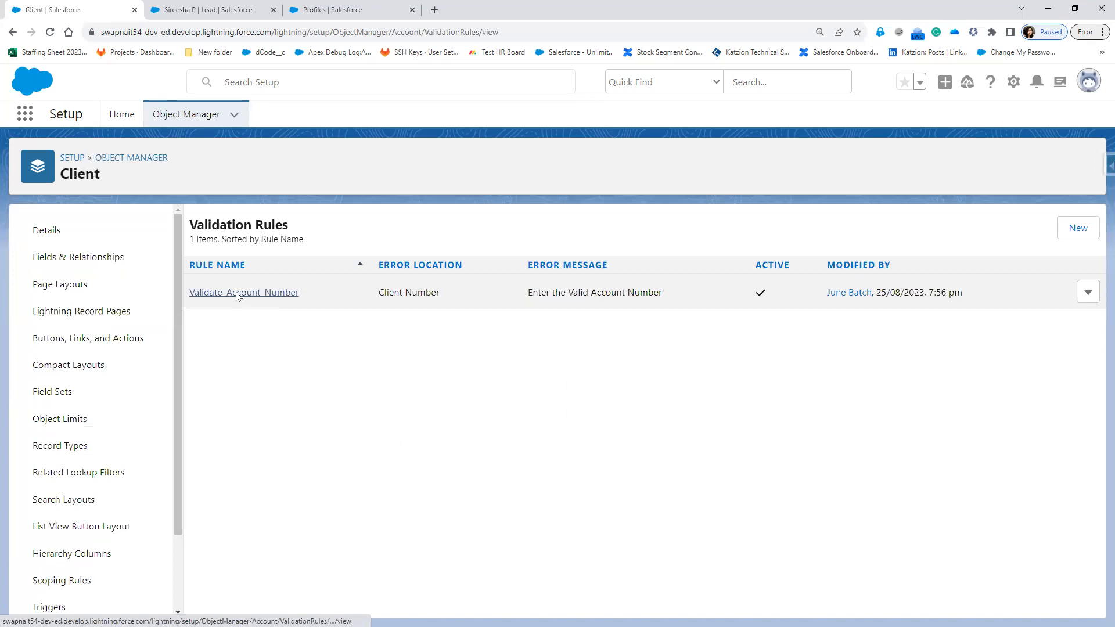
{"action": "left_click", "coordinate": [14, 32]}
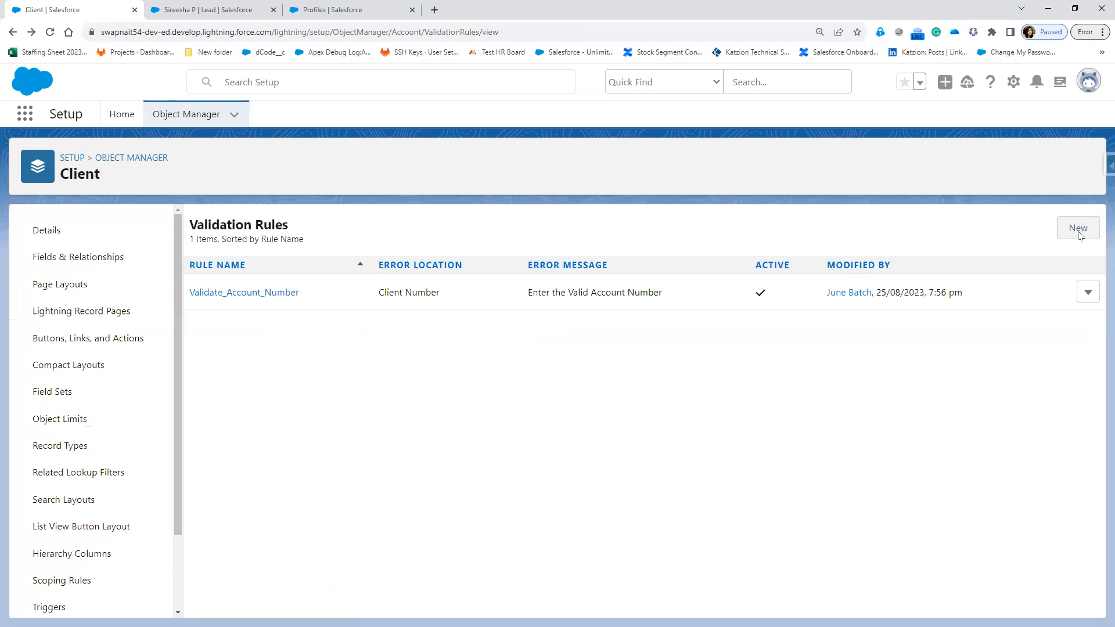
Start a new validation rule on the Client object and put an empty TEXT() function into its error condition formula
{"action": "left_click", "coordinate": [1079, 231]}
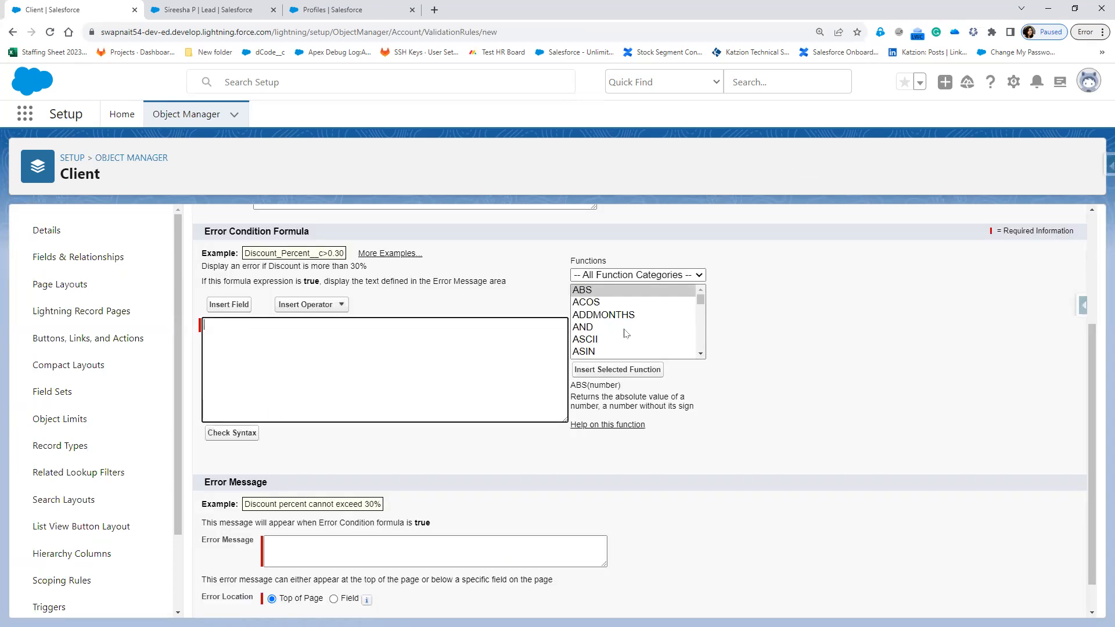
{"action": "scroll", "coordinate": [626, 325], "scroll_direction": "down", "scroll_amount": 4}
{"action": "left_click", "coordinate": [625, 330]}
{"action": "key", "text": "t"}
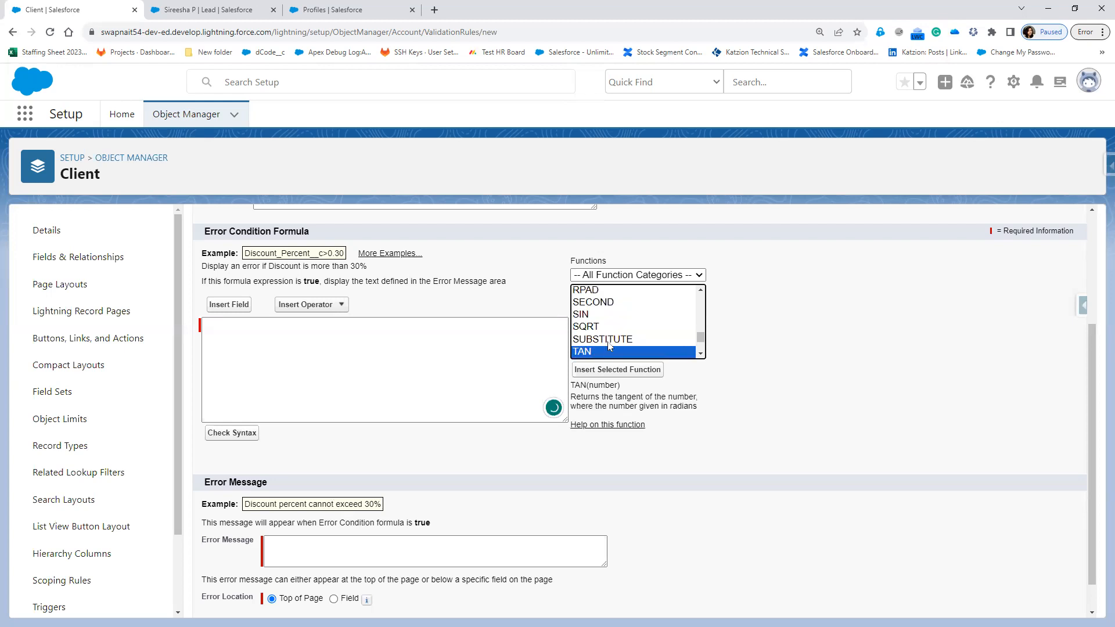
{"action": "scroll", "coordinate": [608, 343], "scroll_direction": "down", "scroll_amount": 2}
{"action": "left_click", "coordinate": [598, 309]}
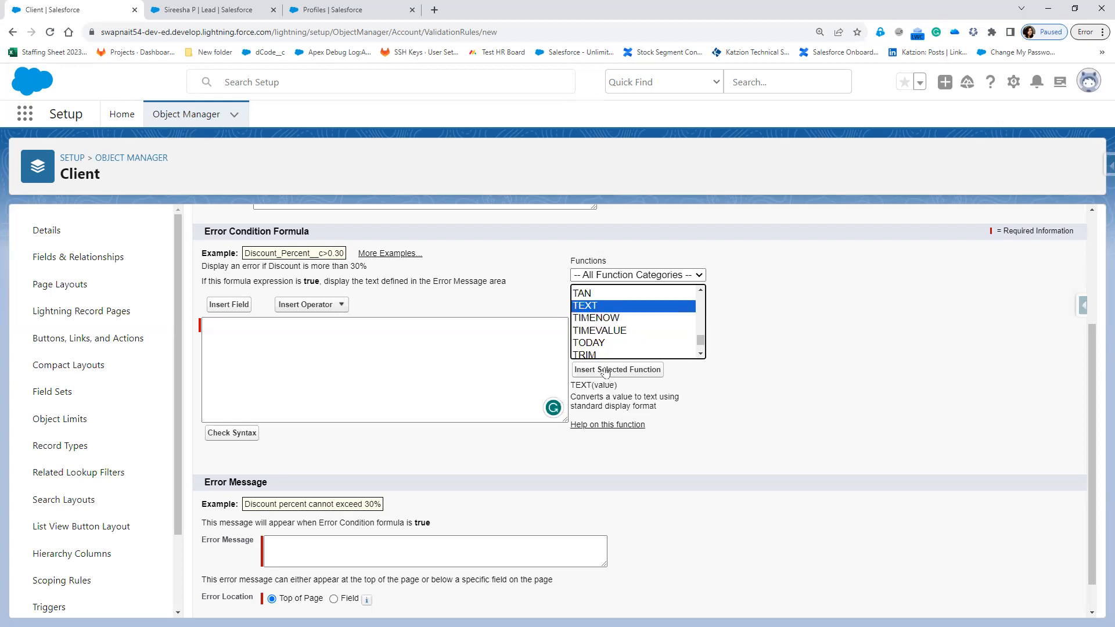
{"action": "double_click", "coordinate": [258, 324]}
{"action": "key", "text": "BackSpace"}
Insert the Account Number field inside the parentheses of the TEXT function
{"action": "left_click", "coordinate": [229, 305]}
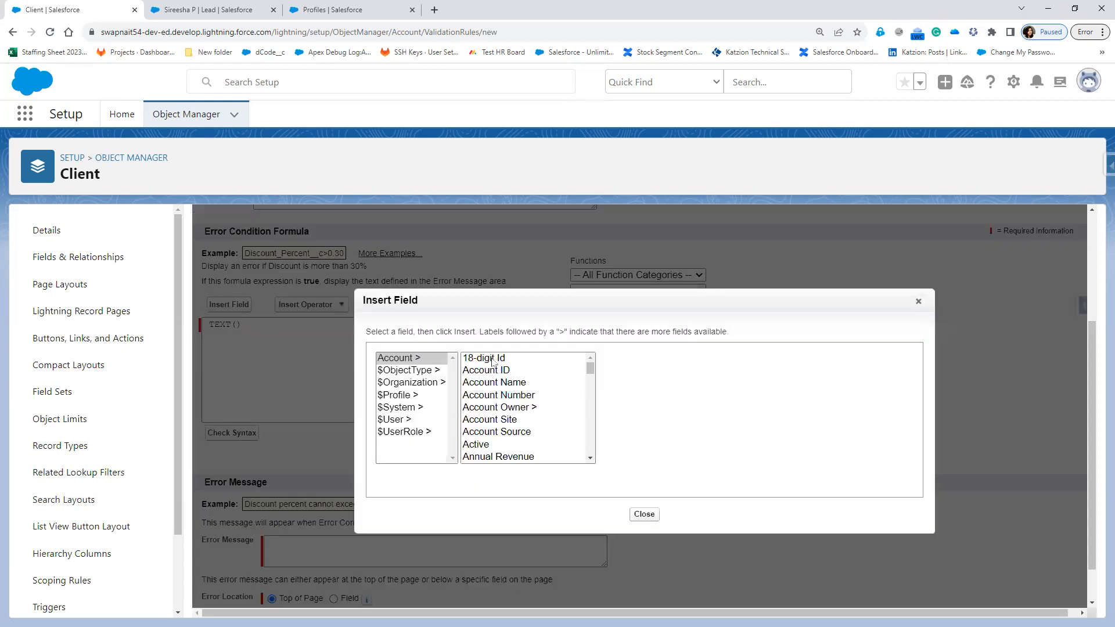
{"action": "left_click", "coordinate": [494, 396]}
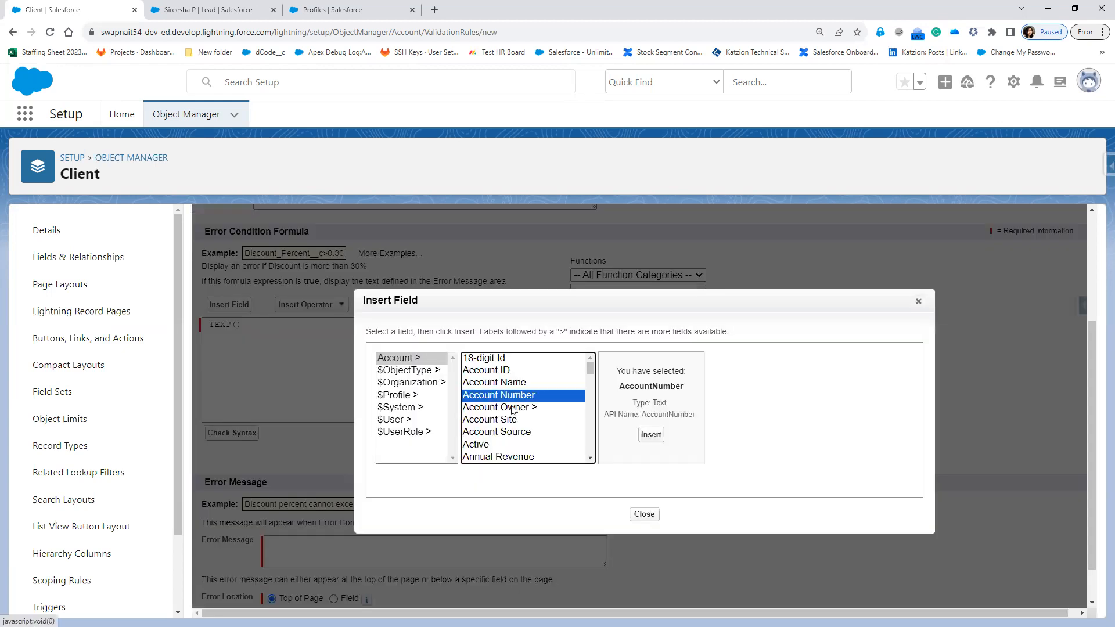
{"action": "left_click", "coordinate": [651, 435]}
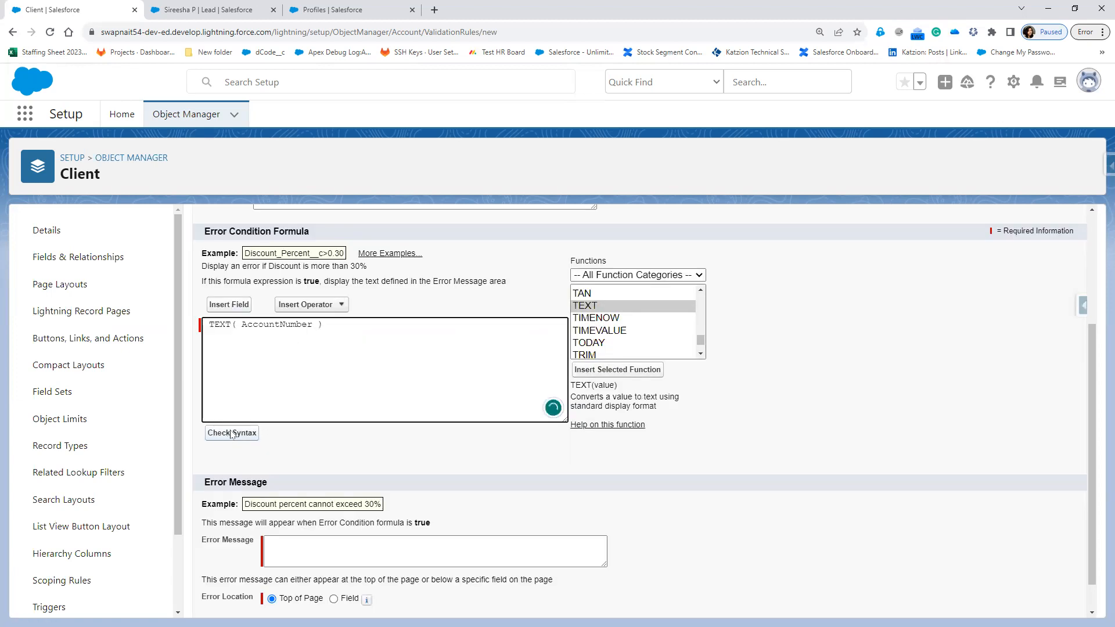
Check the syntax of the TEXT( AccountNumber ) formula and read the parameter type feedback beside it
{"action": "left_click", "coordinate": [232, 433]}
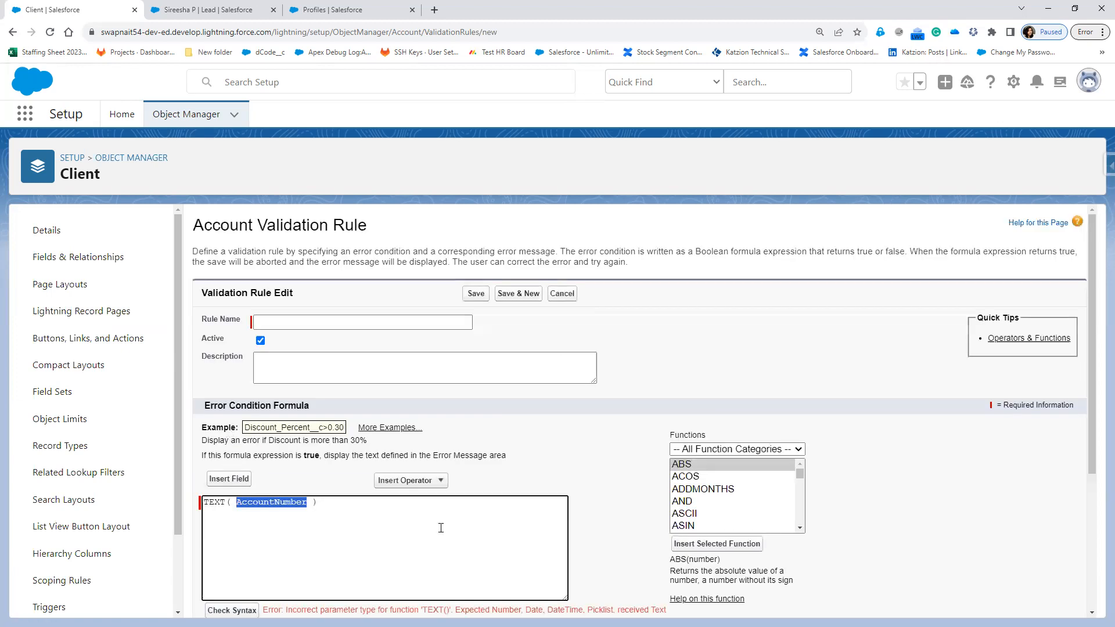
{"action": "scroll", "coordinate": [438, 528], "scroll_direction": "down", "scroll_amount": 1}
{"action": "scroll", "coordinate": [560, 511], "scroll_direction": "down", "scroll_amount": 1}
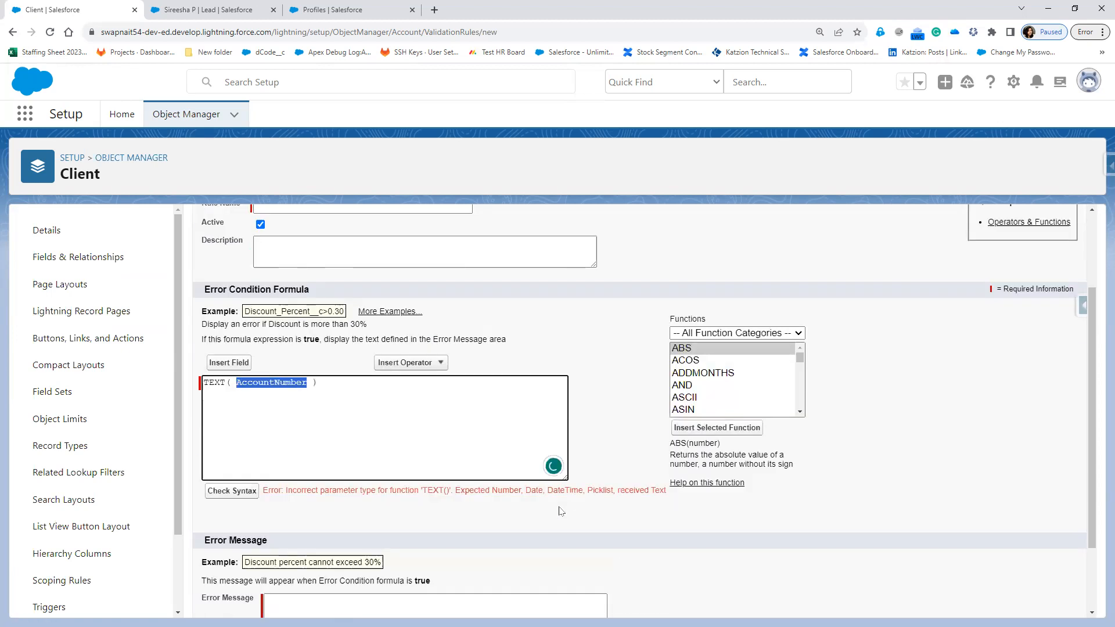